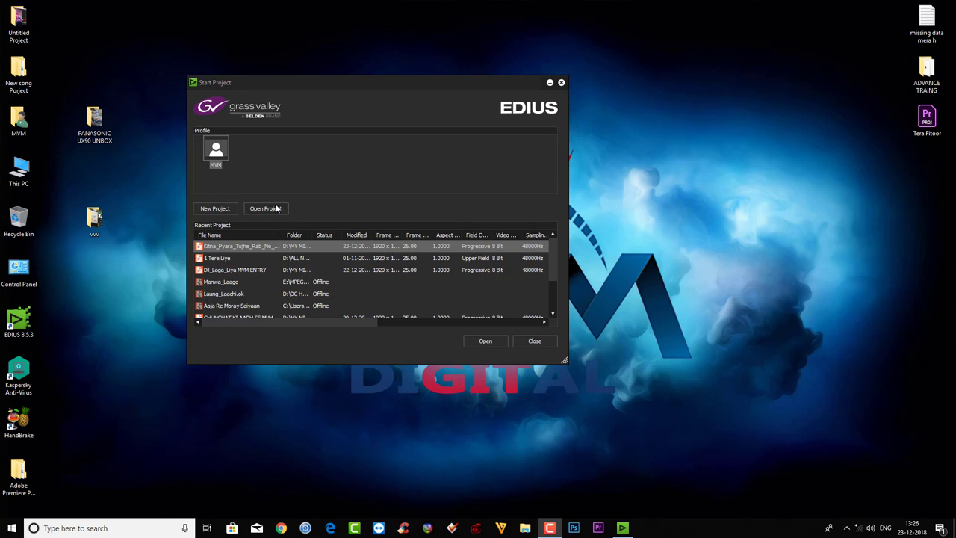
- Create a new project named Untitled1 using the HD 1920x1080 25p 16:9 8bit preset
{"action": "left_click", "coordinate": [228, 210]}
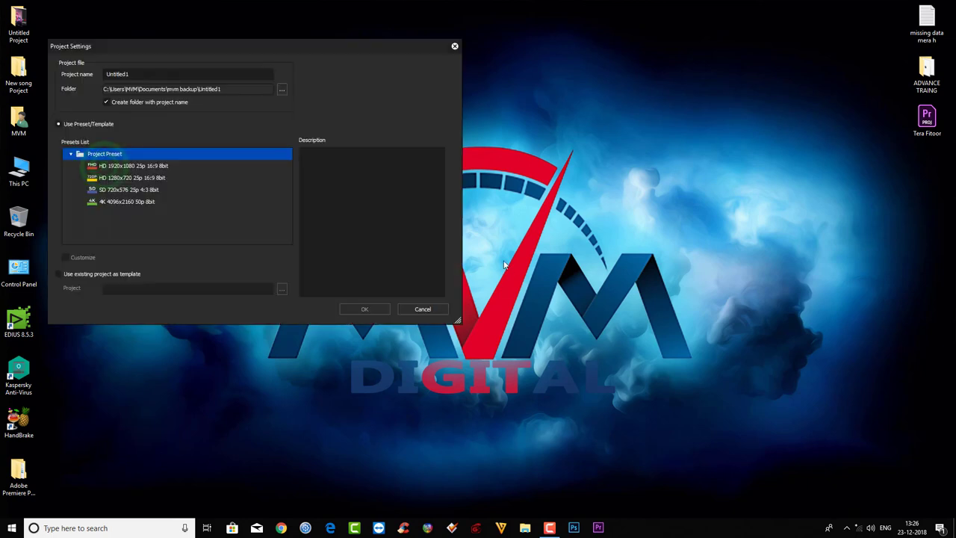
{"action": "left_click", "coordinate": [103, 166]}
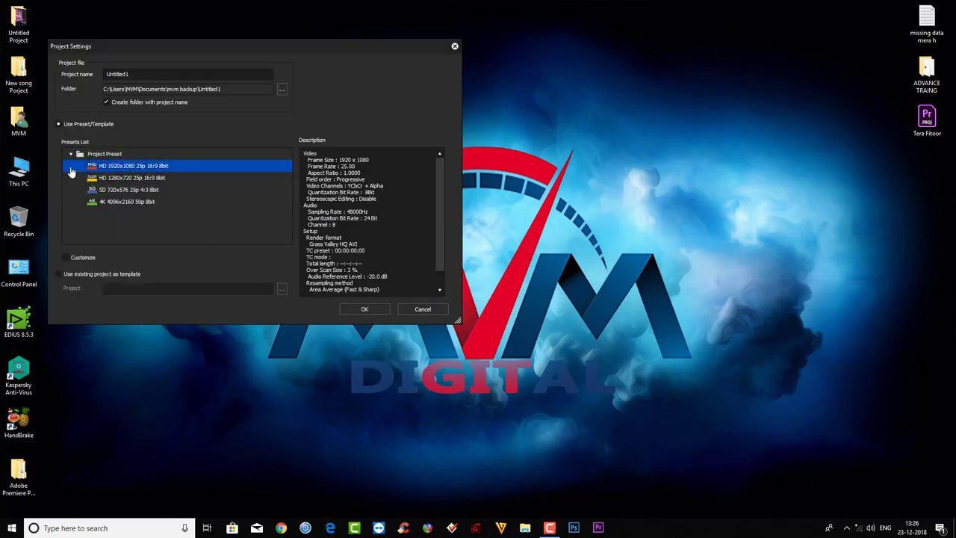
{"action": "left_click", "coordinate": [360, 309]}
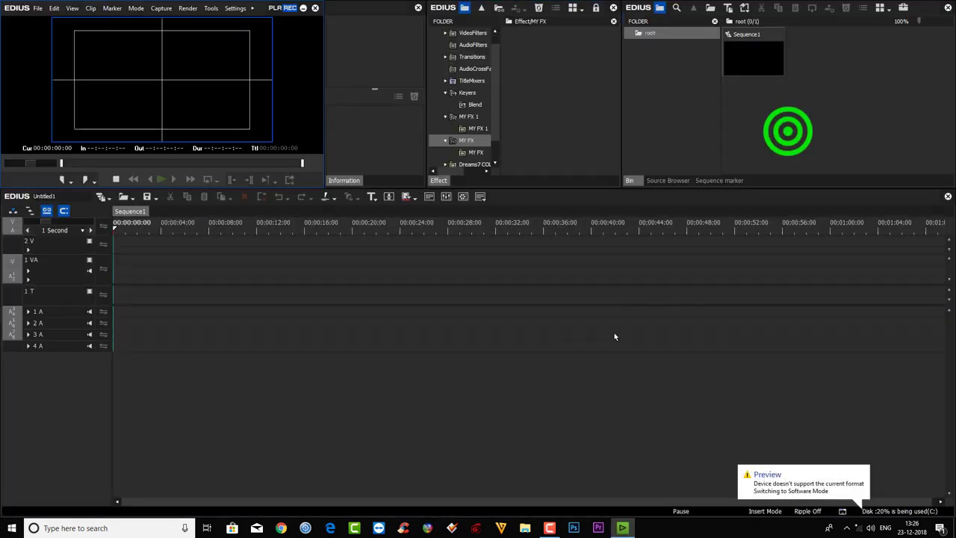
- Preview the light effect clips in the MVM LIGHT FX folder, including MVM (34), MVM (11) and MVM (6)
{"action": "double_click", "coordinate": [787, 130]}
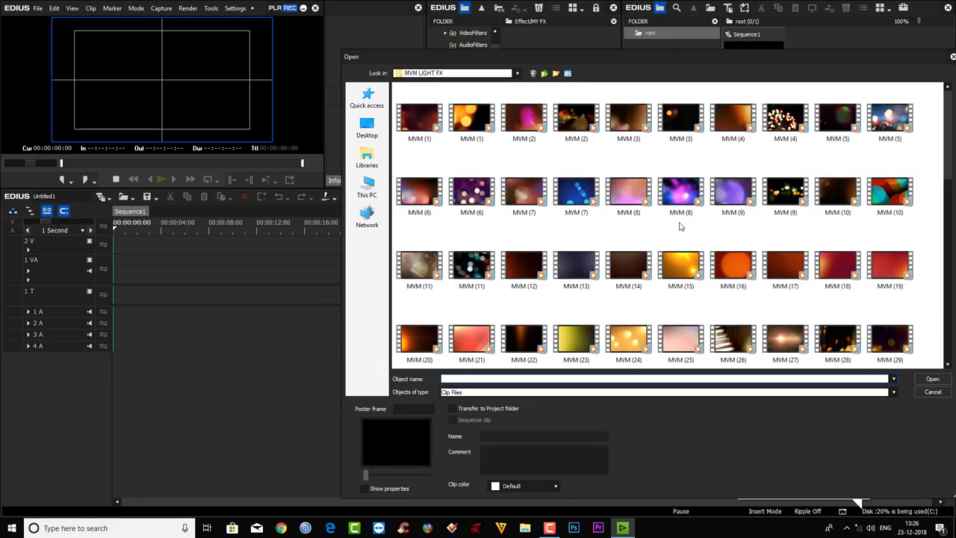
{"action": "scroll", "coordinate": [735, 284], "scroll_direction": "down", "scroll_amount": 2}
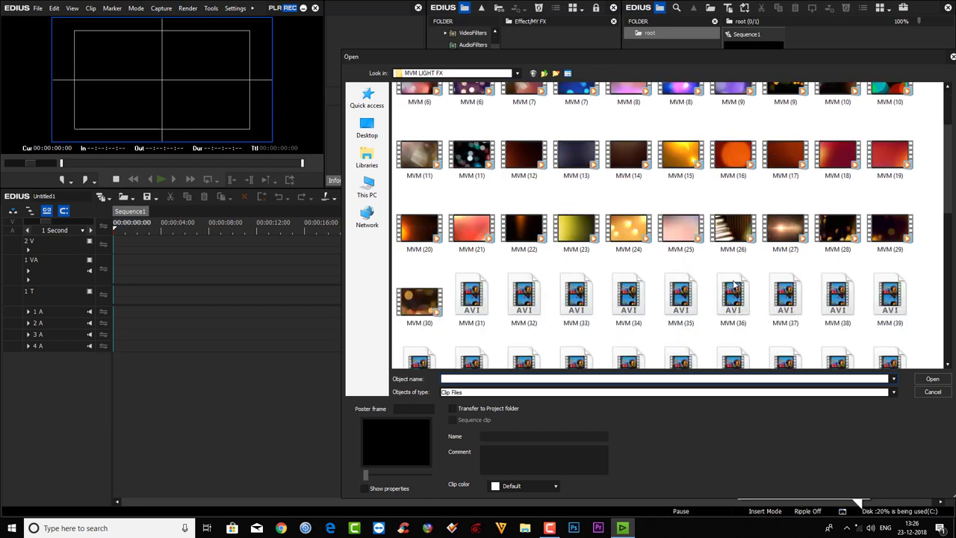
{"action": "scroll", "coordinate": [734, 284], "scroll_direction": "down", "scroll_amount": 1}
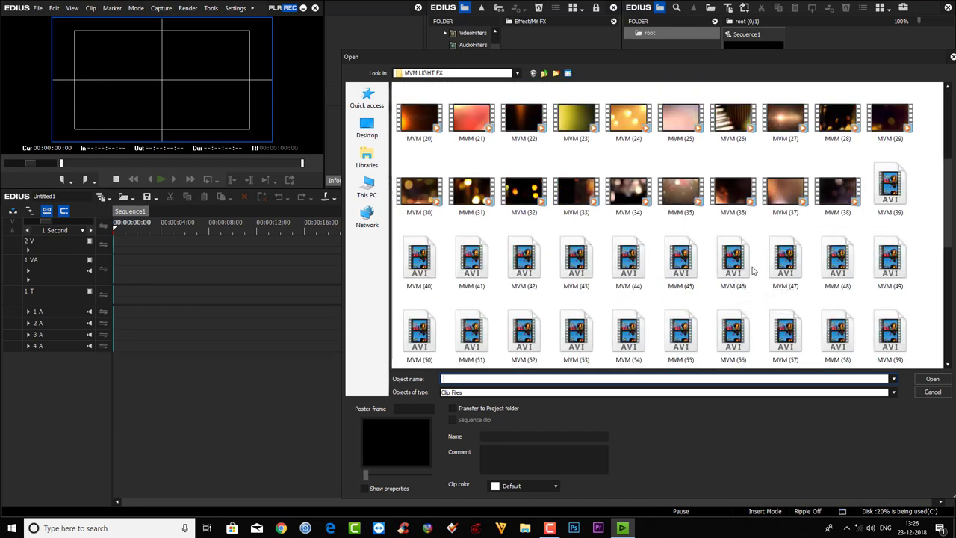
{"action": "left_click", "coordinate": [630, 195]}
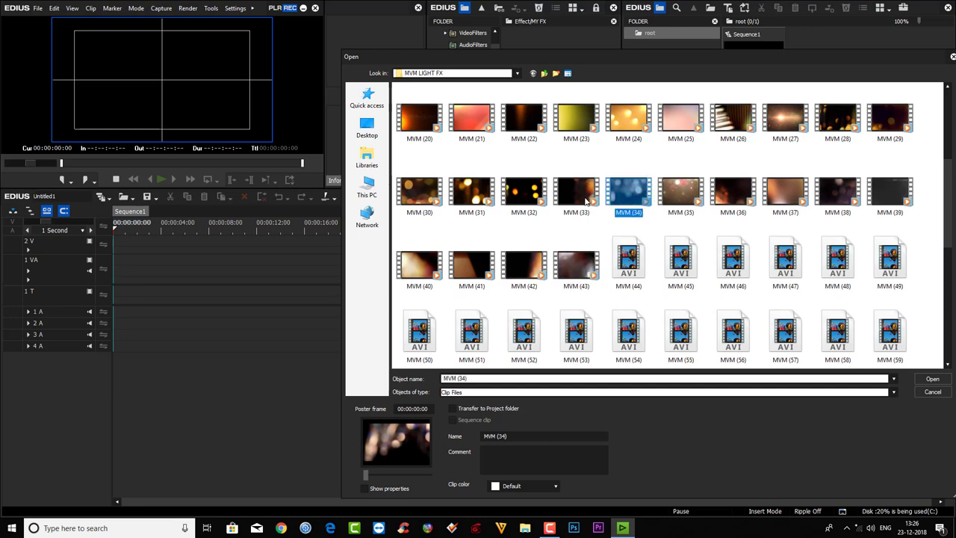
{"action": "scroll", "coordinate": [682, 229], "scroll_direction": "up", "scroll_amount": 3}
{"action": "left_click", "coordinate": [842, 189]}
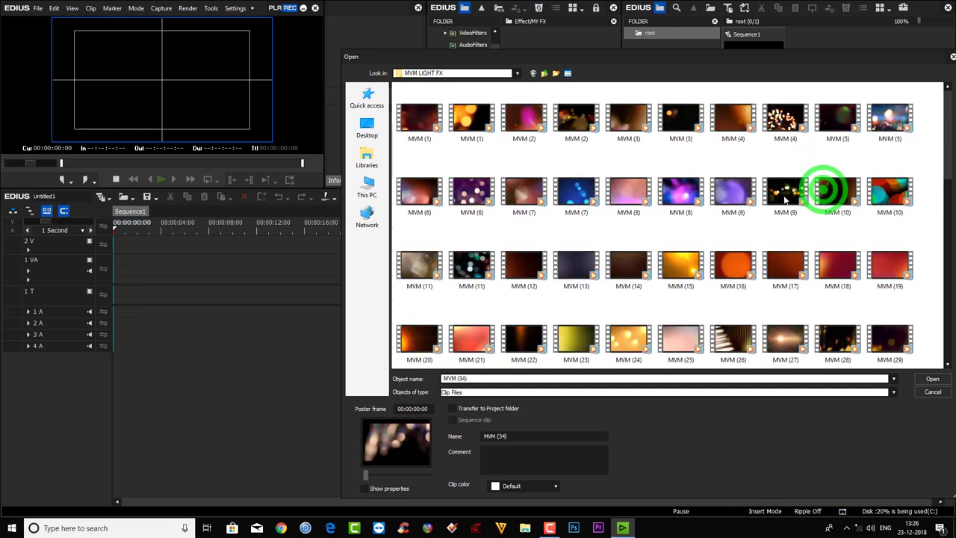
{"action": "left_click", "coordinate": [366, 479]}
{"action": "left_click_drag", "start_coordinate": [366, 478], "coordinate": [409, 477]}
{"action": "left_click", "coordinate": [423, 260]}
{"action": "left_click", "coordinate": [480, 261]}
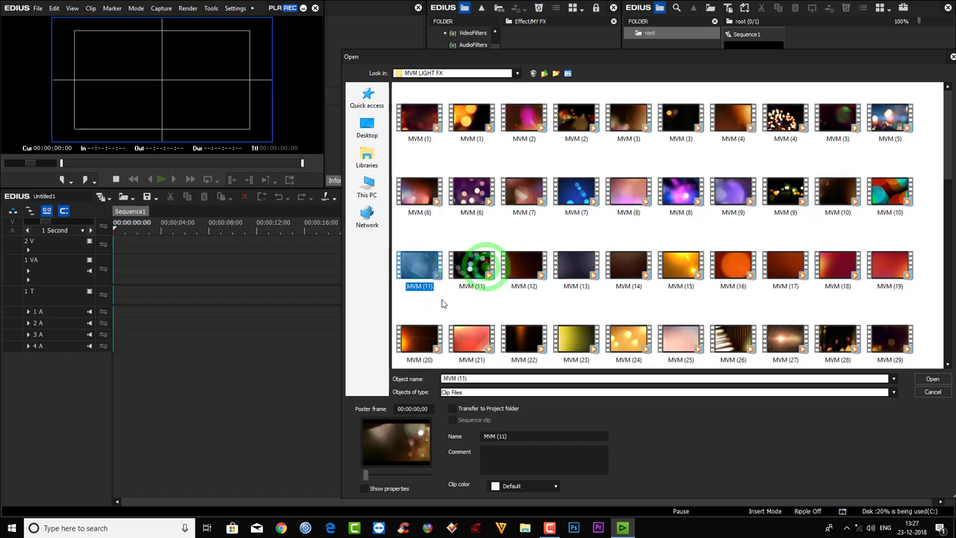
{"action": "left_click", "coordinate": [416, 183]}
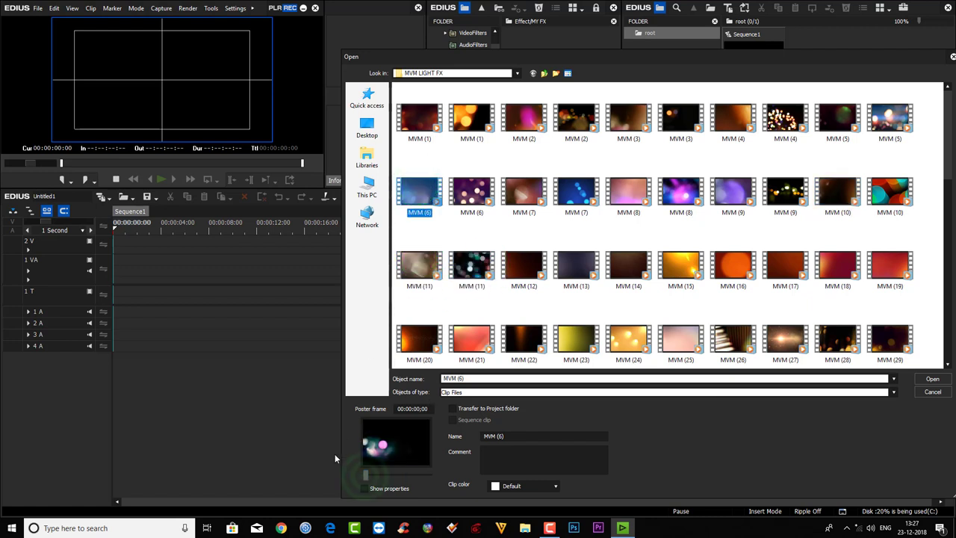
{"action": "left_click_drag", "start_coordinate": [365, 476], "coordinate": [393, 480]}
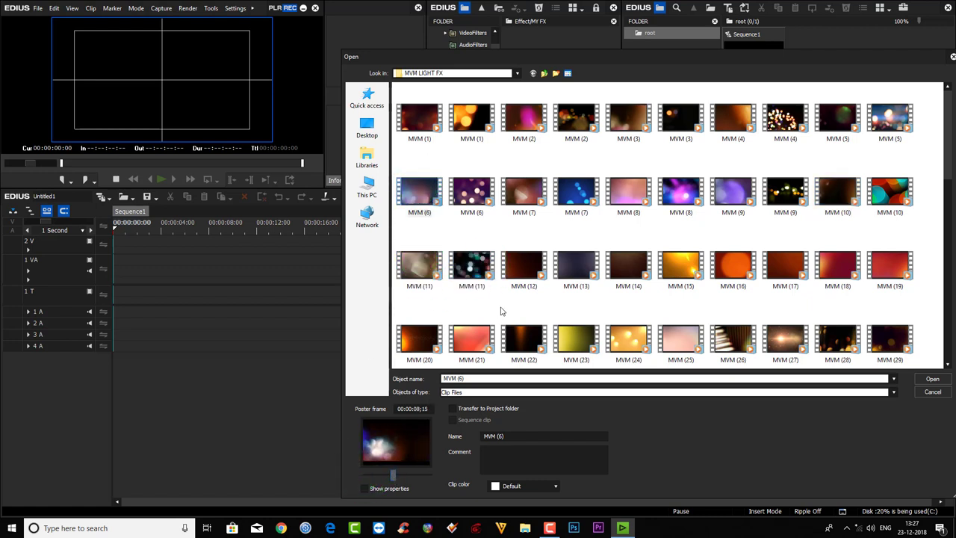
- Import the MVM (21) light clip from the MVM LIGHT FX folder into the bin
{"action": "scroll", "coordinate": [501, 311], "scroll_direction": "down", "scroll_amount": 2}
{"action": "left_click", "coordinate": [518, 223]}
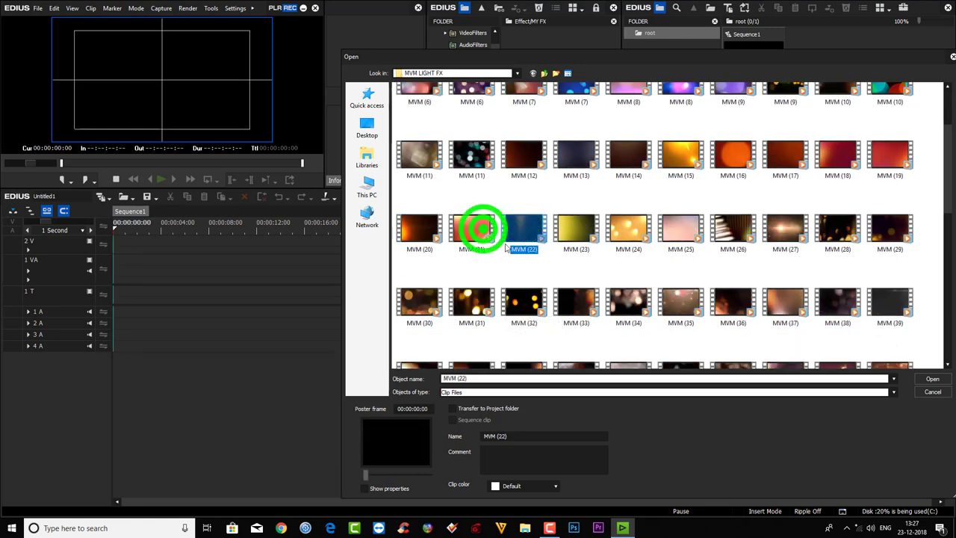
{"action": "left_click", "coordinate": [481, 228]}
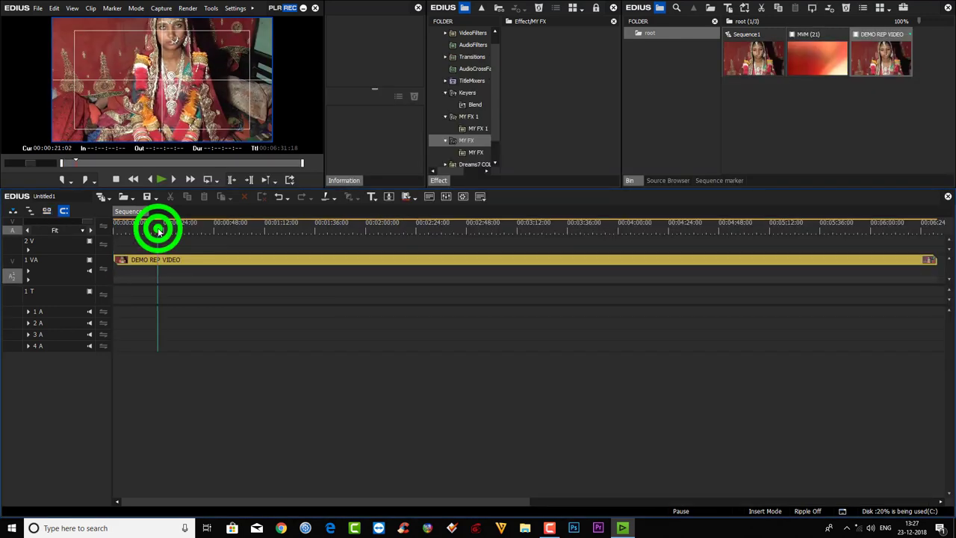
- Split the DEMO REP VIDEO clip on the timeline at 00:00:27:06
{"action": "left_click", "coordinate": [171, 228]}
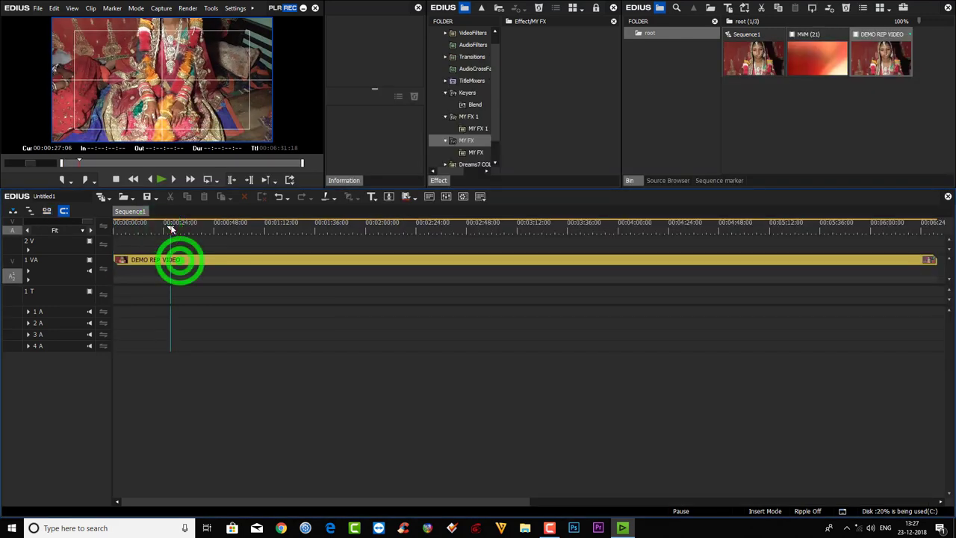
{"action": "left_click", "coordinate": [179, 260]}
{"action": "key", "text": "c"}
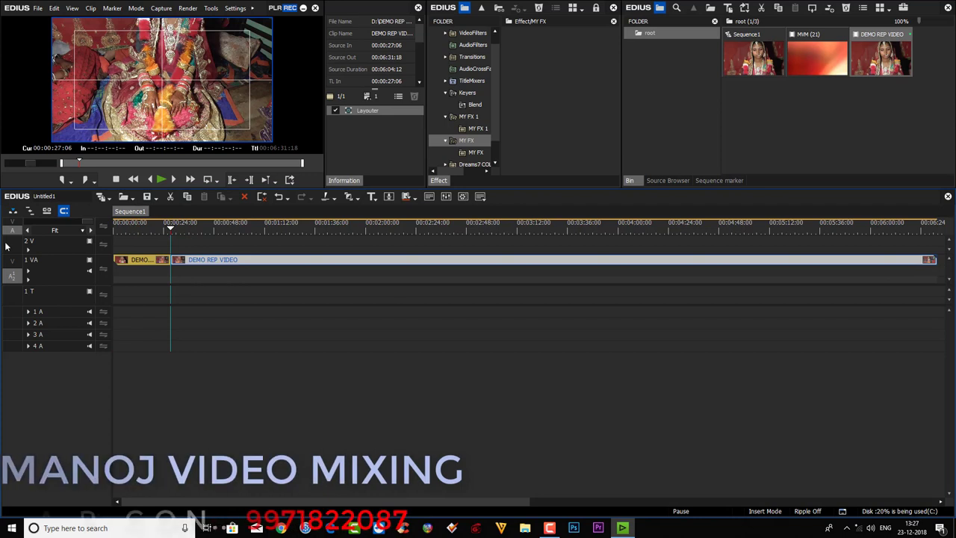
- Add three V tracks above track 2 V in Sequence1
{"action": "right_click", "coordinate": [46, 246]}
{"action": "left_click", "coordinate": [85, 333]}
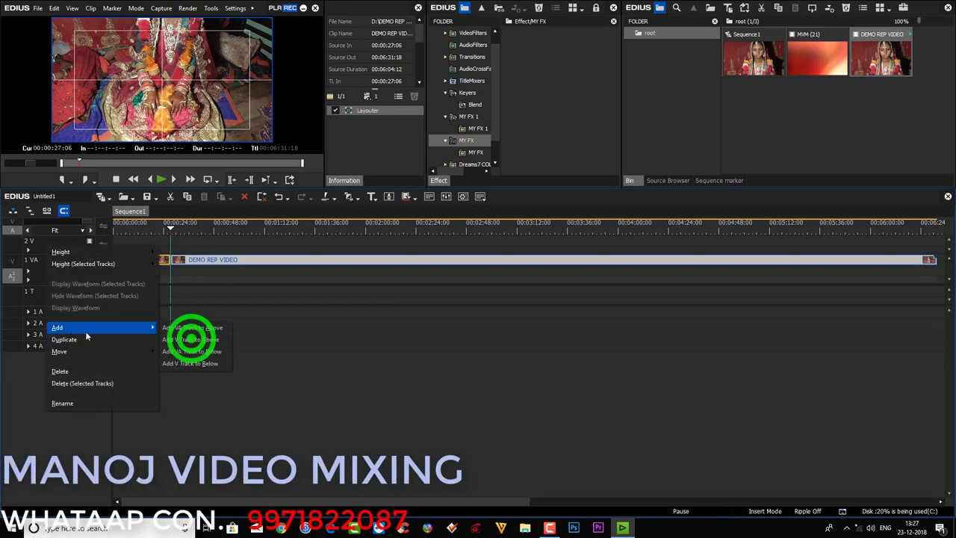
{"action": "left_click", "coordinate": [192, 337]}
{"action": "left_click", "coordinate": [463, 382]}
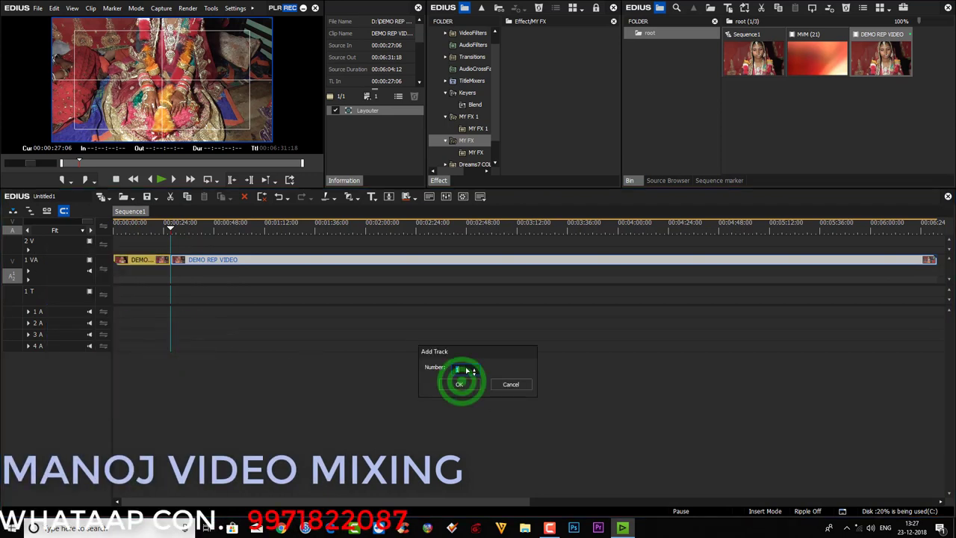
- Import the frame images MVM (2) and MVM (3) from the MVM PNG 2020 folder into the bin
{"action": "left_click", "coordinate": [762, 159]}
{"action": "double_click", "coordinate": [762, 160]}
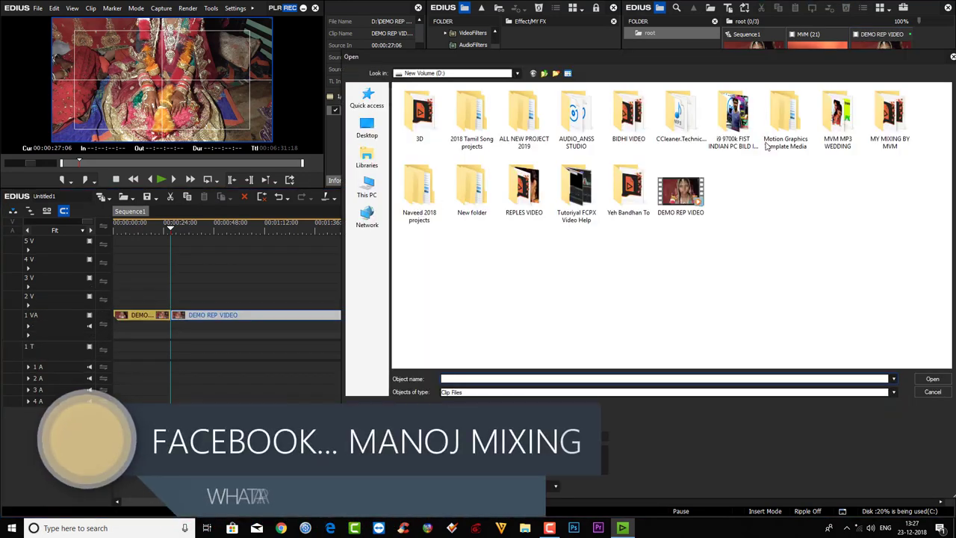
{"action": "double_click", "coordinate": [886, 120]}
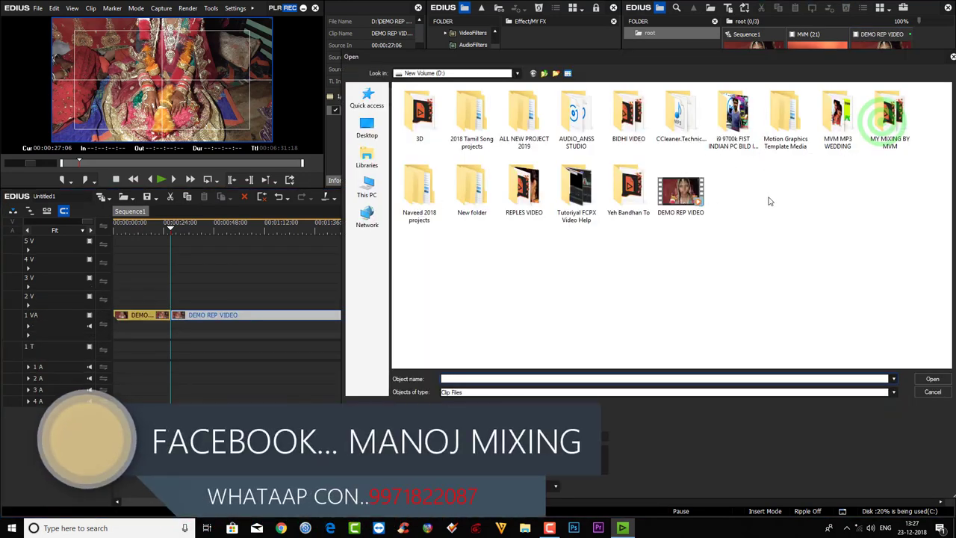
{"action": "double_click", "coordinate": [439, 113]}
{"action": "double_click", "coordinate": [421, 164]}
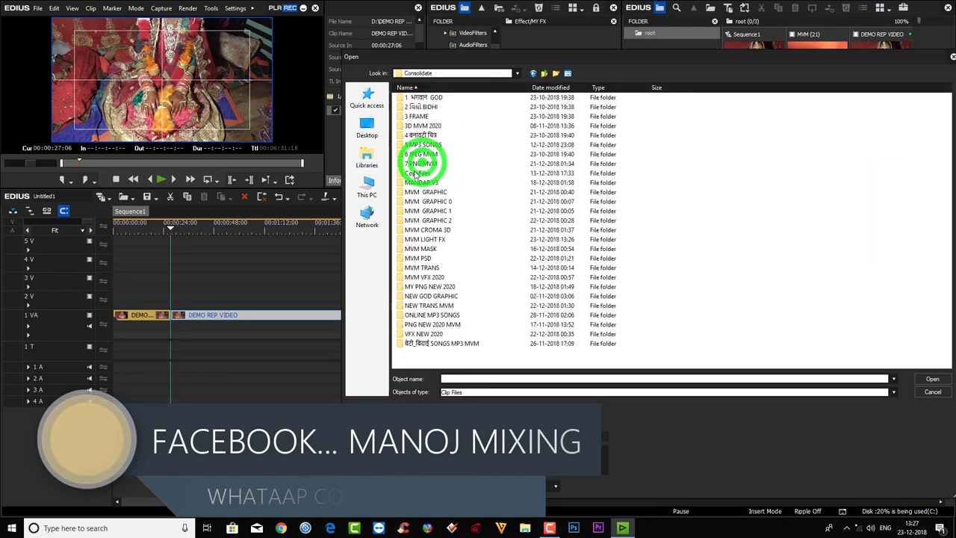
{"action": "double_click", "coordinate": [519, 124]}
{"action": "left_click", "coordinate": [473, 124]}
{"action": "left_click", "coordinate": [507, 123], "text": "ctrl"}
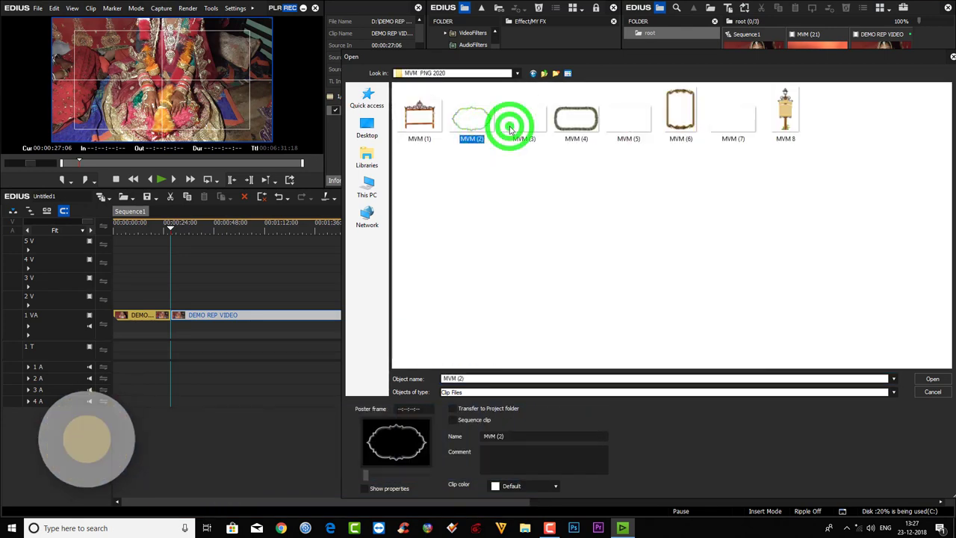
{"action": "left_click", "coordinate": [924, 377]}
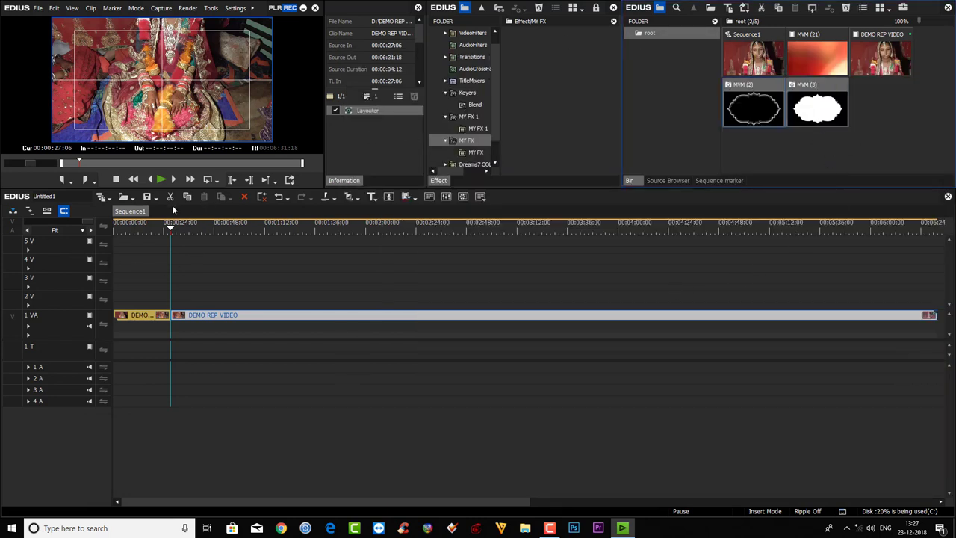
- Create and open a new sequence and place the white MVM (3) shape at the start of track 1 VA
{"action": "right_click", "coordinate": [798, 200]}
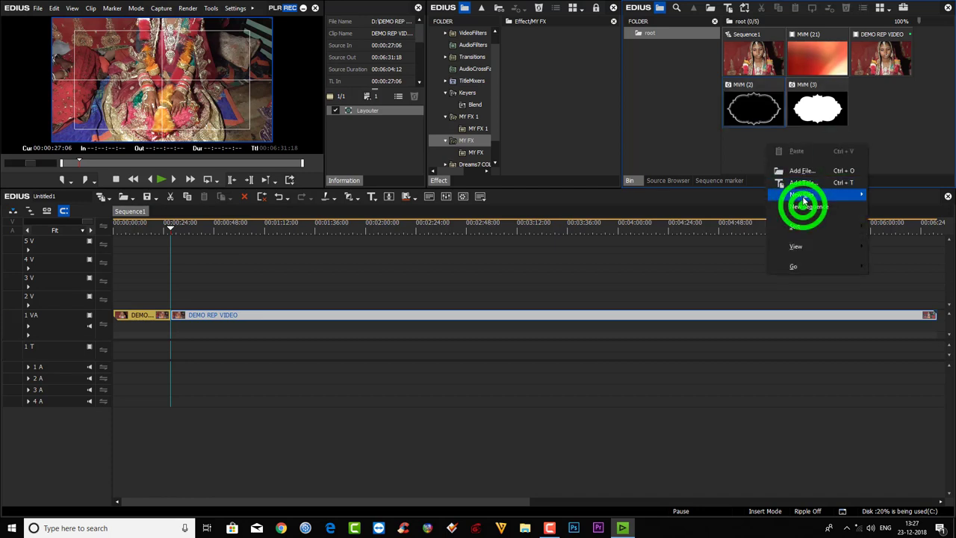
{"action": "left_click", "coordinate": [837, 153]}
{"action": "double_click", "coordinate": [886, 99]}
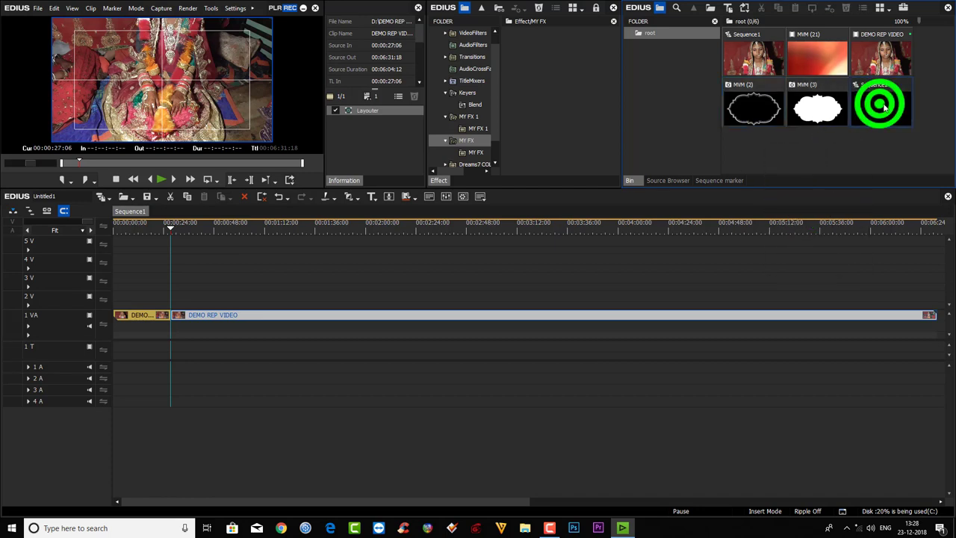
{"action": "left_click_drag", "start_coordinate": [813, 110], "coordinate": [281, 274]}
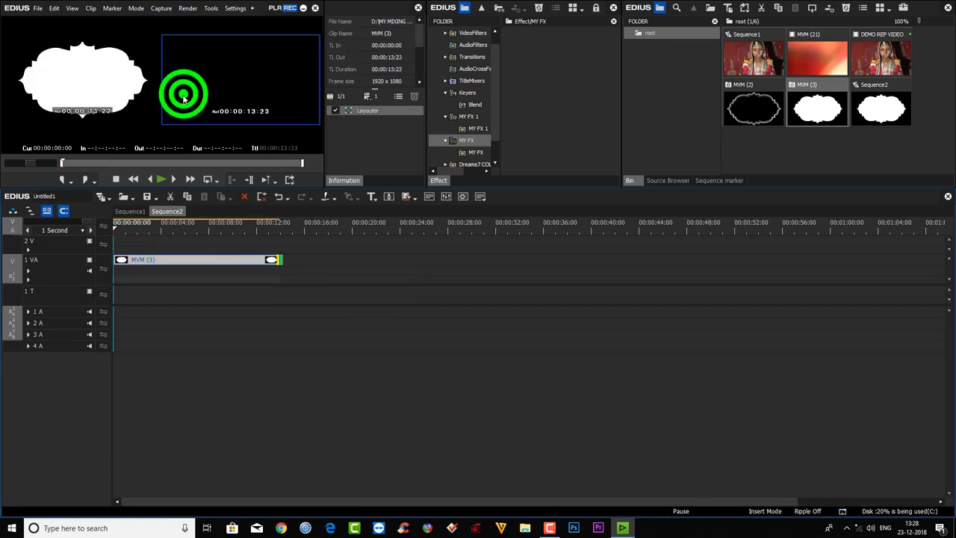
- Add two V tracks above track 2 V in Sequence2
{"action": "right_click", "coordinate": [73, 247]}
{"action": "mouse_move", "coordinate": [150, 326]}
{"action": "left_click", "coordinate": [207, 340]}
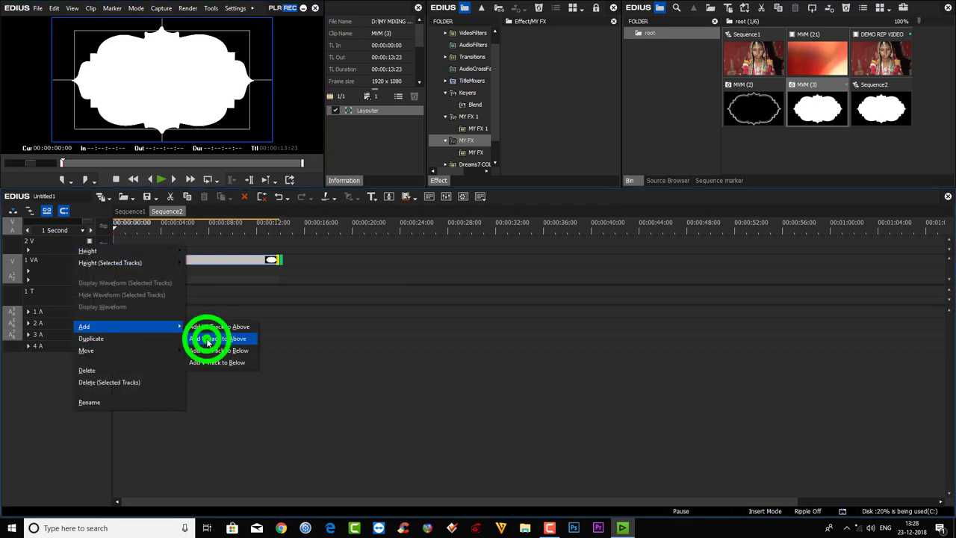
{"action": "type", "text": "2"}
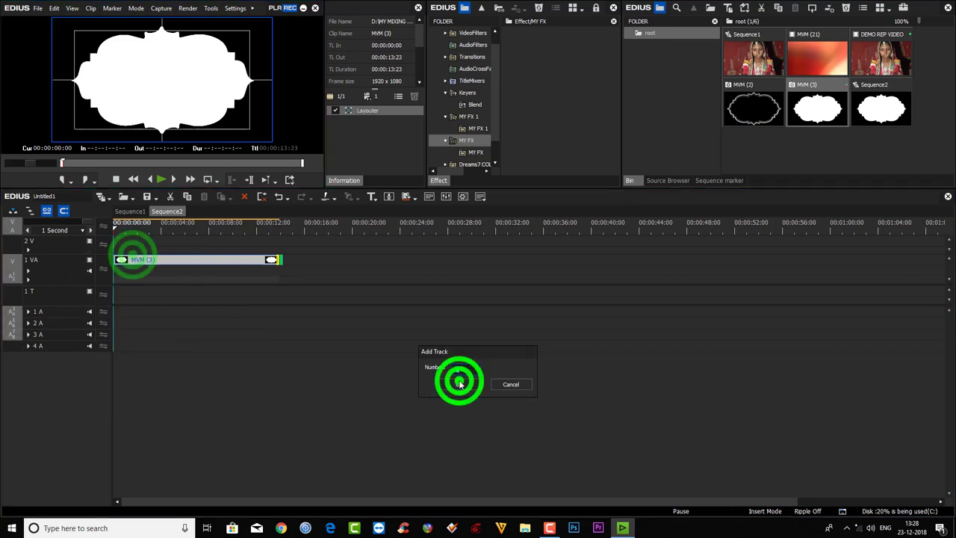
{"action": "left_click", "coordinate": [460, 381]}
- Copy the first DEMO REP VIDEO clip from Sequence1 to the start of track 2 V in Sequence2
{"action": "left_click", "coordinate": [133, 255]}
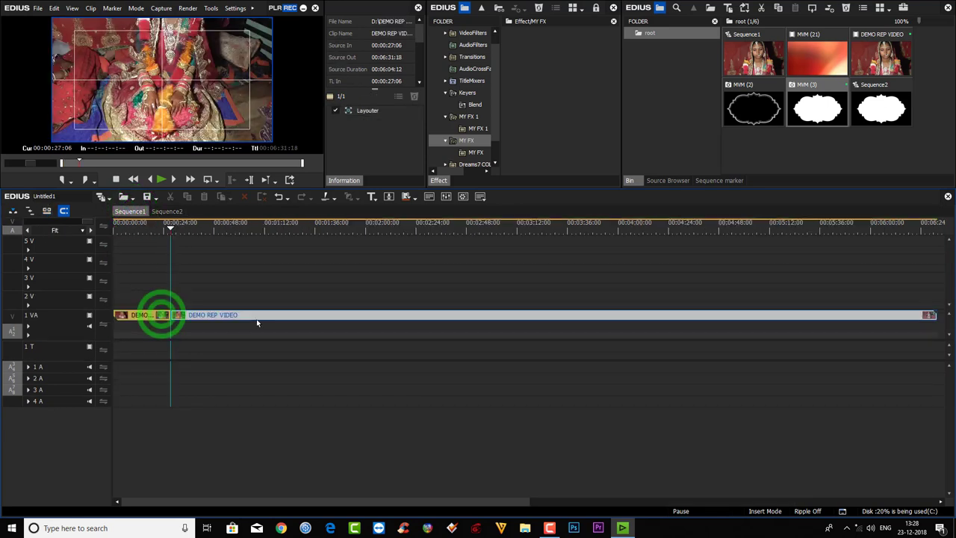
{"action": "left_click", "coordinate": [161, 315]}
{"action": "left_click", "coordinate": [172, 210]}
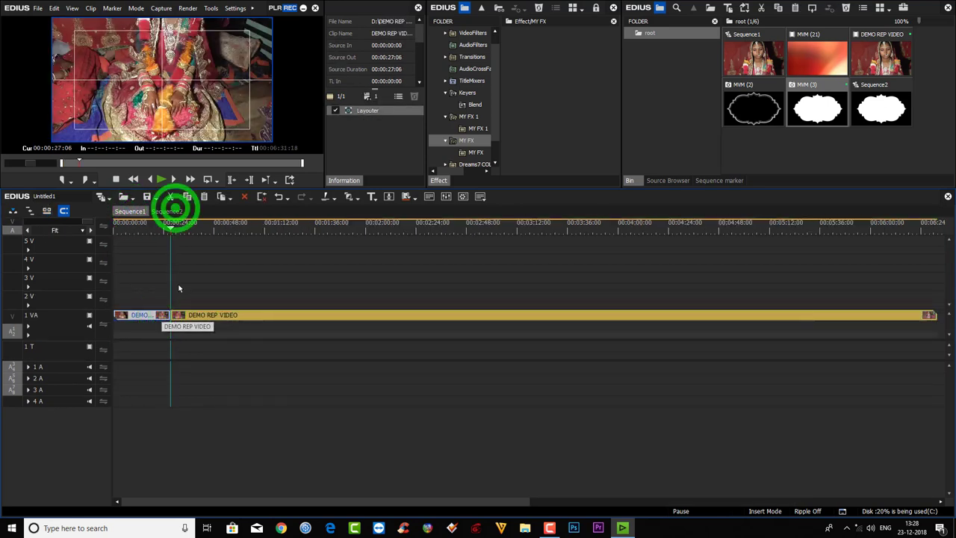
{"action": "left_click", "coordinate": [65, 285]}
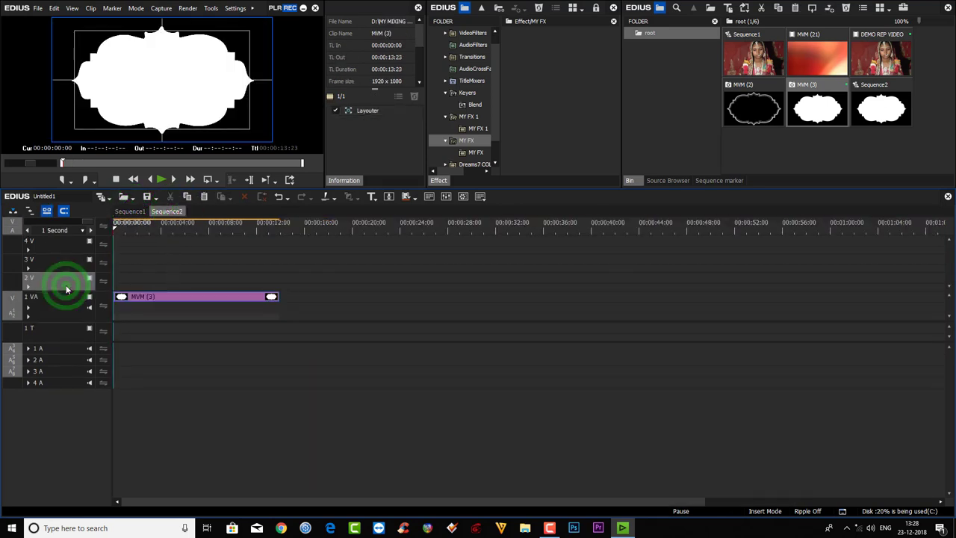
{"action": "key", "text": "ctrl+v"}
- Extend the MVM (3) clip to 00:00:19:20 and trim the end of the DEMO REP VIDEO clip to the same point
{"action": "left_click", "coordinate": [274, 302]}
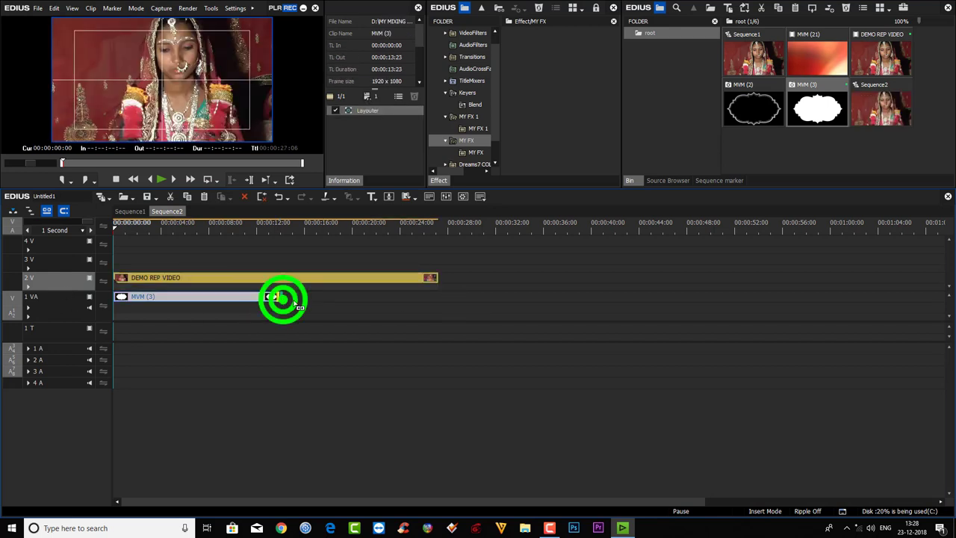
{"action": "left_click_drag", "start_coordinate": [280, 298], "coordinate": [351, 299]}
{"action": "left_click", "coordinate": [351, 229]}
{"action": "left_click", "coordinate": [362, 281]}
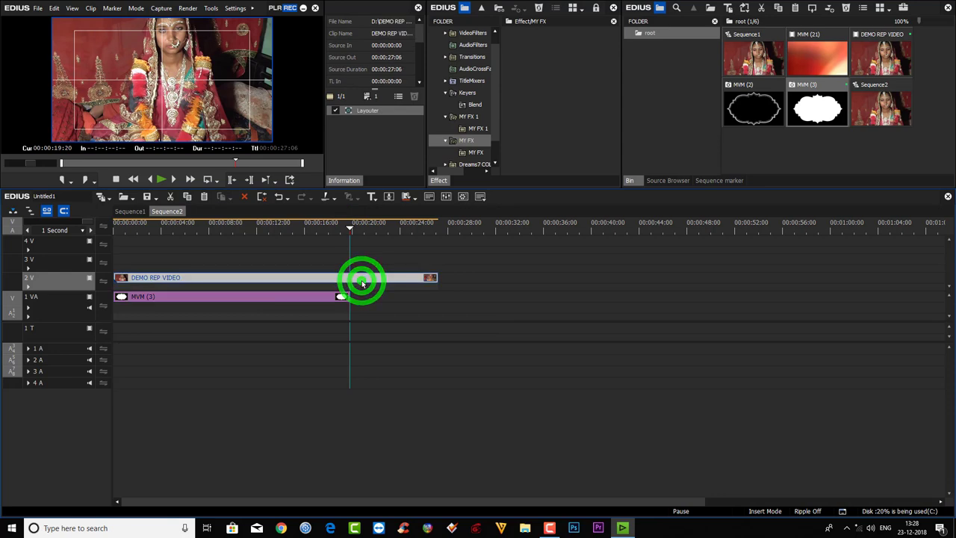
{"action": "key", "text": "m"}
- Scale the DEMO REP VIDEO clip on track 2 V down to 86.60% with the Layouter
{"action": "left_click_drag", "start_coordinate": [224, 226], "coordinate": [186, 229]}
{"action": "left_click", "coordinate": [200, 280]}
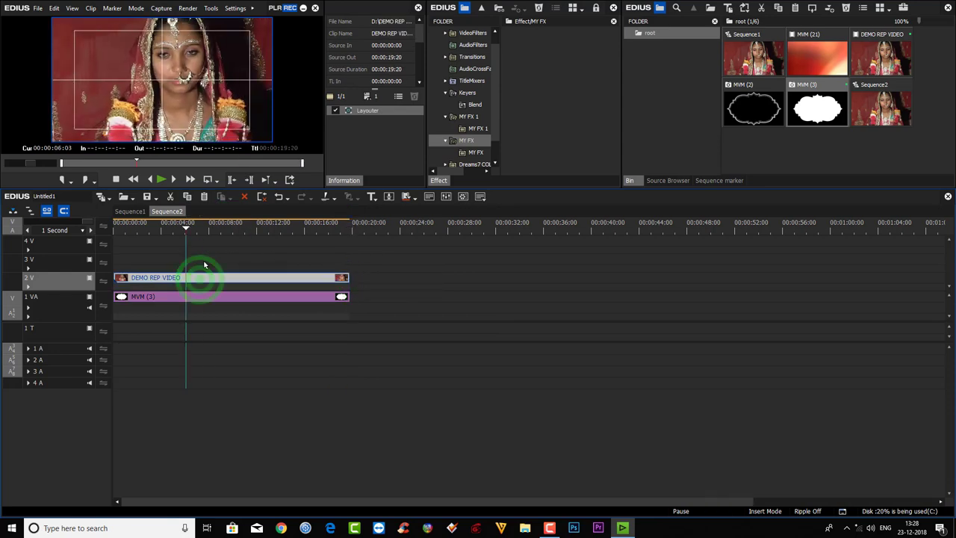
{"action": "key", "text": "F7"}
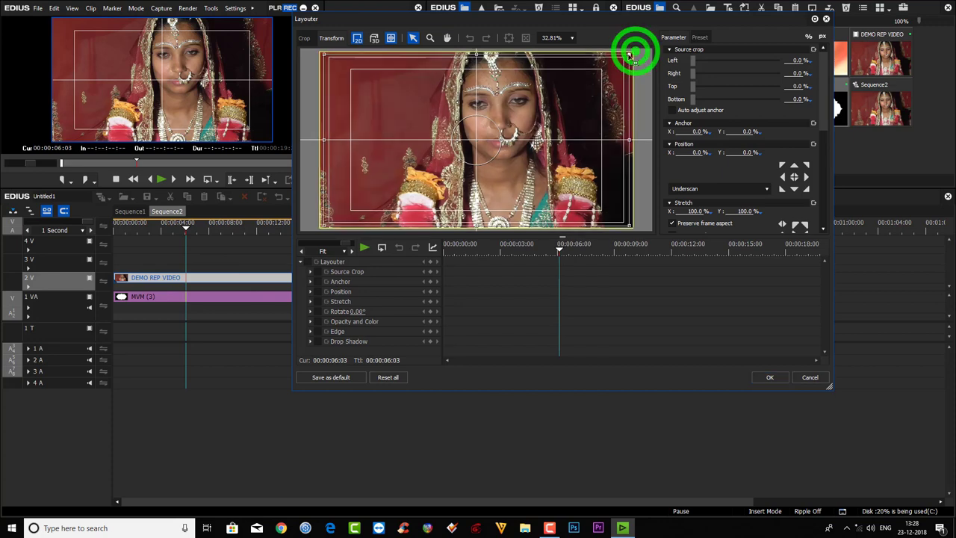
{"action": "mouse_move", "coordinate": [634, 53]}
{"action": "left_mouse_down"}
{"action": "mouse_move", "coordinate": [590, 76]}
{"action": "mouse_move", "coordinate": [632, 69]}
{"action": "left_mouse_up"}
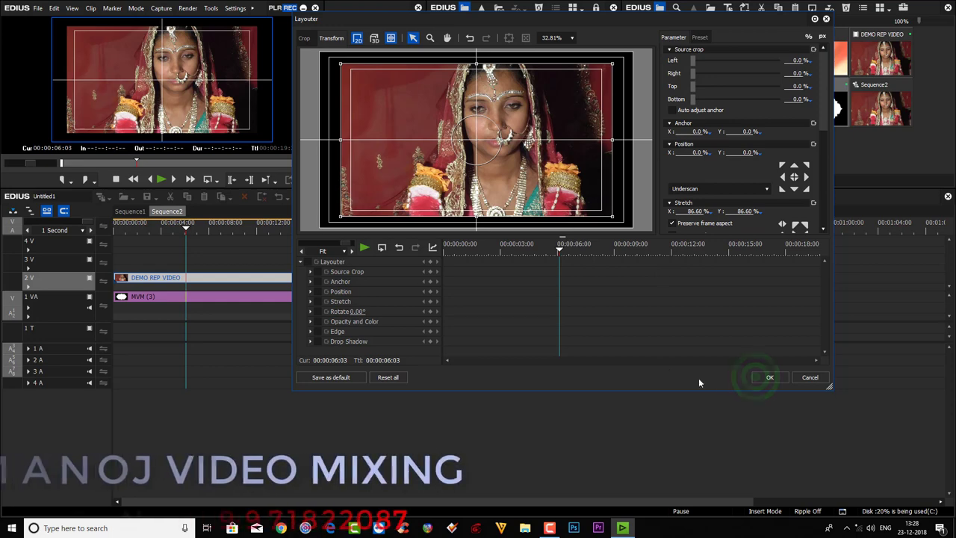
{"action": "left_click", "coordinate": [757, 377]}
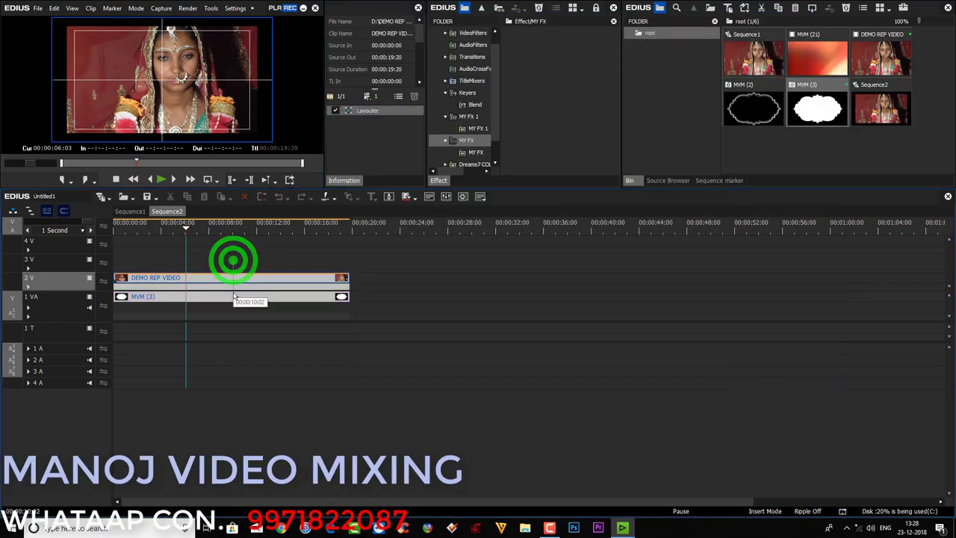
- Move both clips up one track to 3 V and 2 V and apply the Track Matte keyer to the DEMO REP VIDEO clip
{"action": "left_click_drag", "start_coordinate": [228, 278], "coordinate": [228, 259]}
{"action": "left_click", "coordinate": [381, 290]}
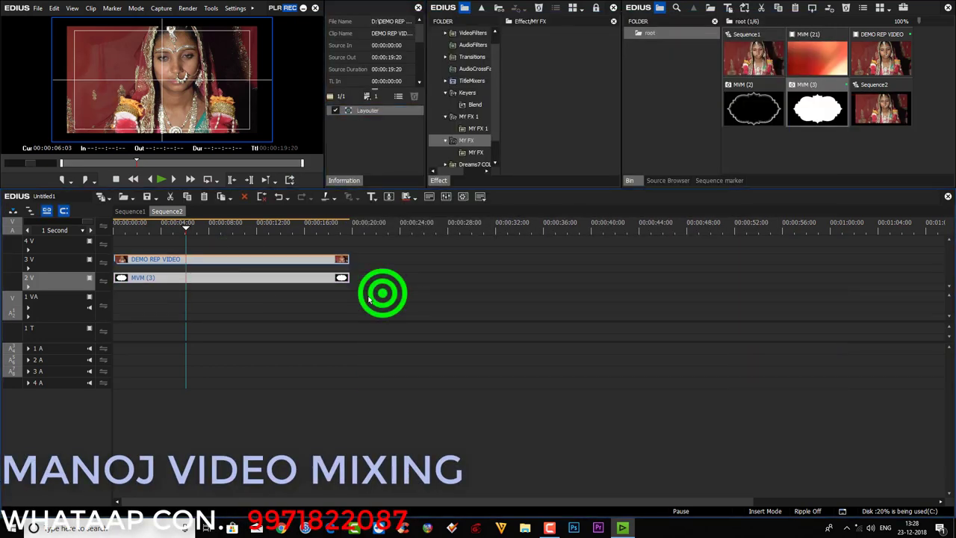
{"action": "left_click", "coordinate": [470, 95]}
{"action": "left_click_drag", "start_coordinate": [523, 96], "coordinate": [319, 269]}
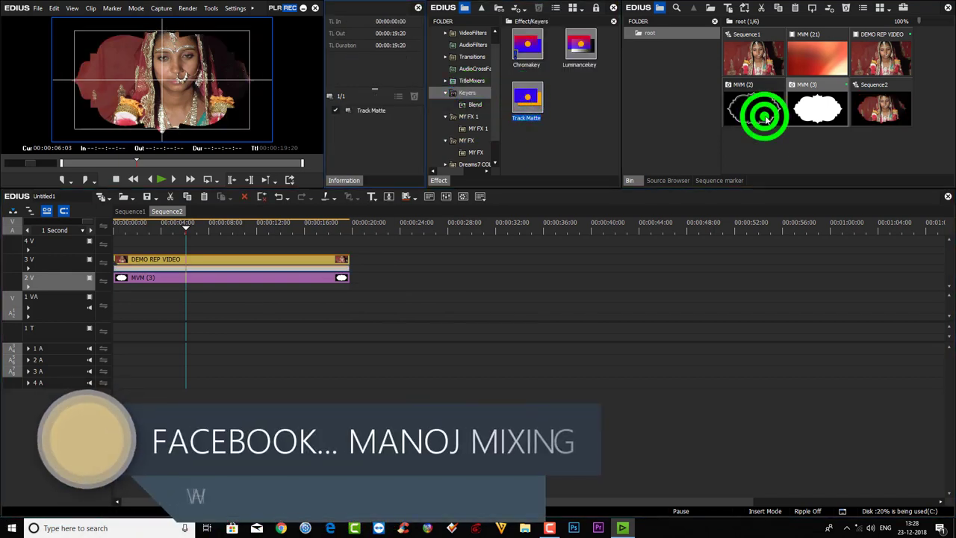
- Place the MVM (2) frame at the start of track 4 V and extend it to 00:00:19:20
{"action": "left_click", "coordinate": [177, 241]}
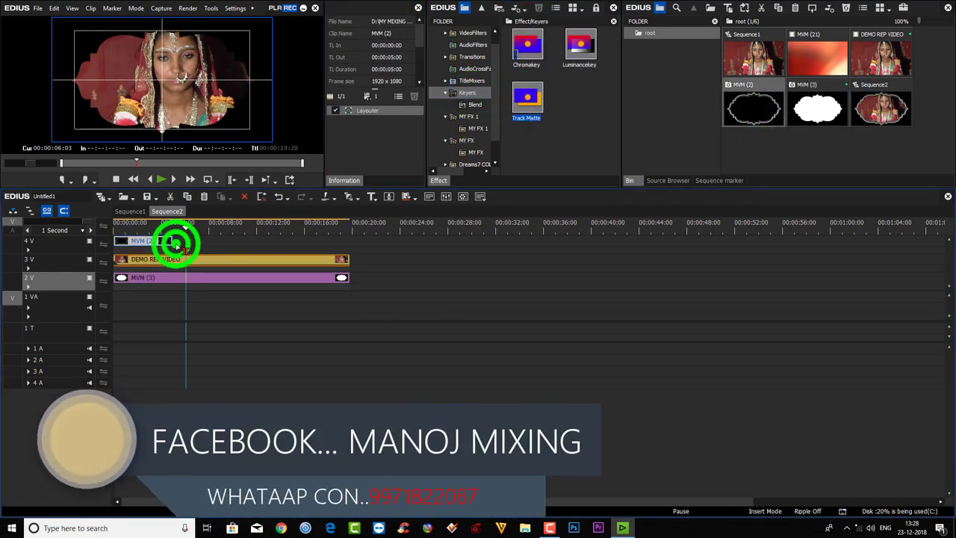
{"action": "left_click_drag", "start_coordinate": [178, 242], "coordinate": [349, 243]}
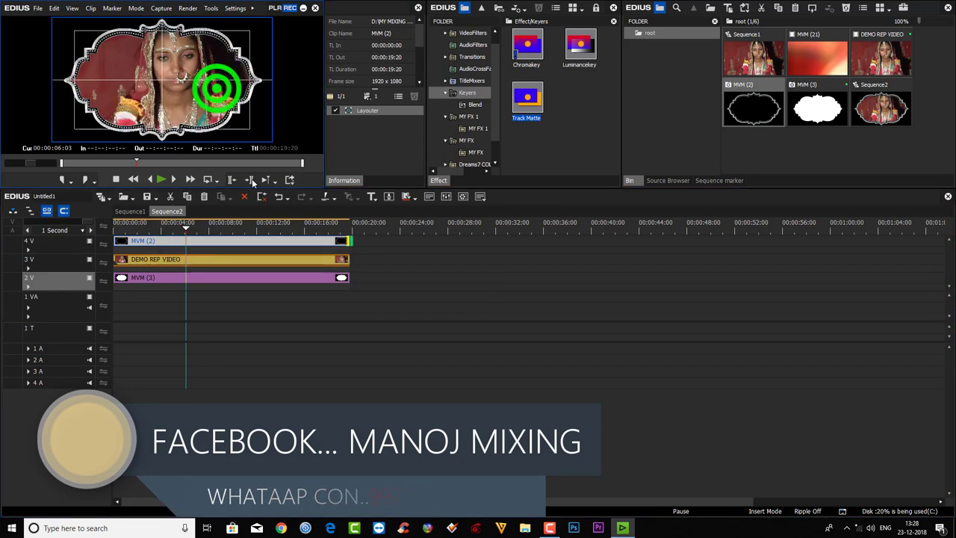
- Replace the first DEMO REP VIDEO clip in Sequence1 with the MVM (21) background copied from the bin
{"action": "left_click", "coordinate": [130, 211]}
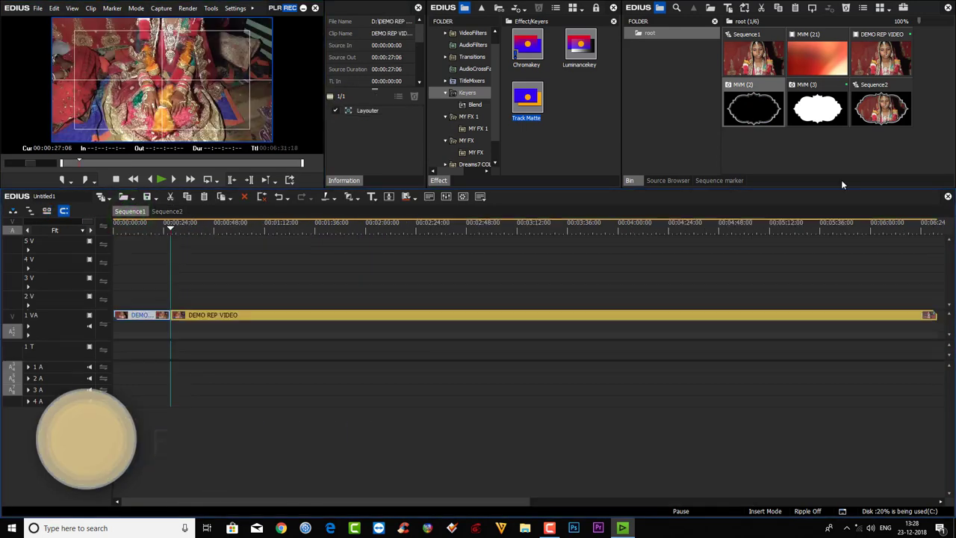
{"action": "left_click_drag", "start_coordinate": [171, 229], "coordinate": [123, 230]}
{"action": "left_click", "coordinate": [139, 315]}
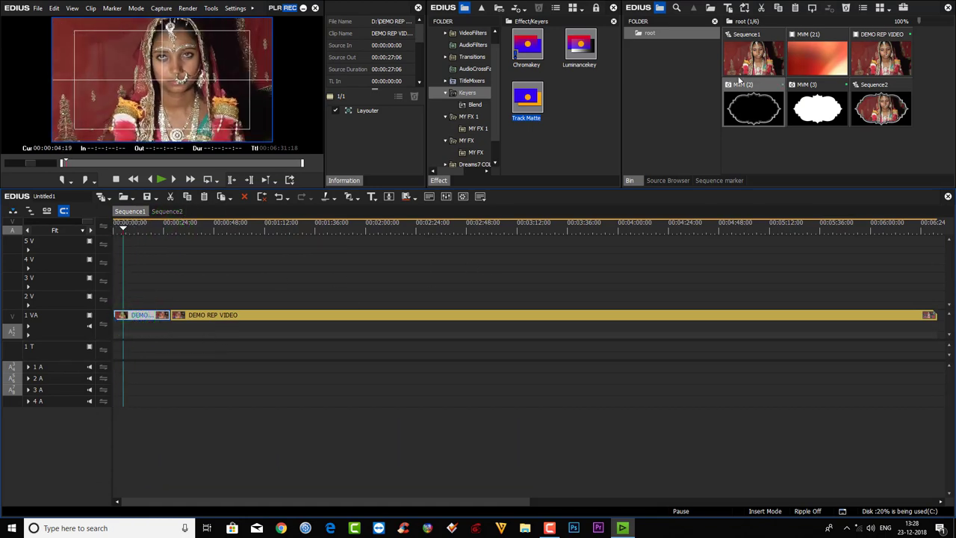
{"action": "right_click", "coordinate": [813, 55]}
{"action": "left_click", "coordinate": [841, 78]}
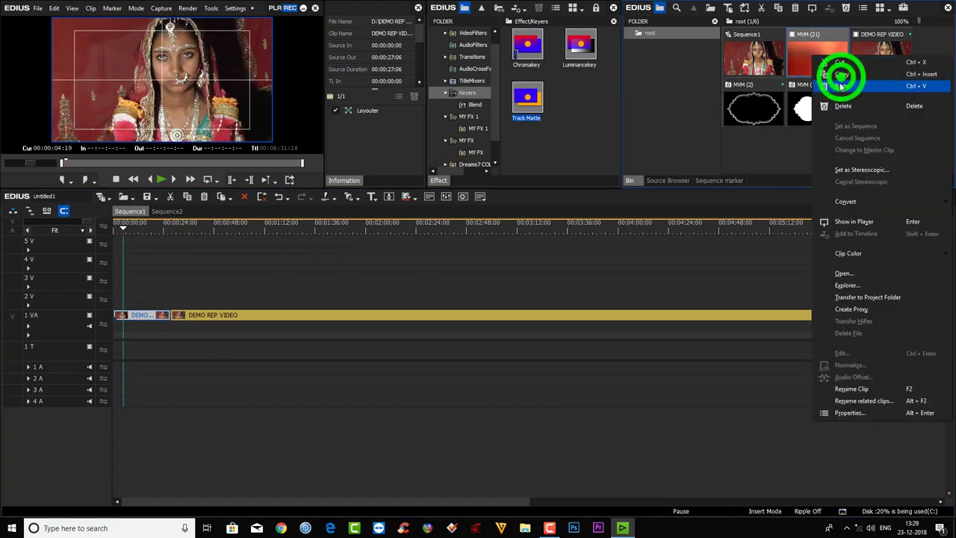
{"action": "key", "text": "shift+r"}
{"action": "left_click", "coordinate": [145, 317]}
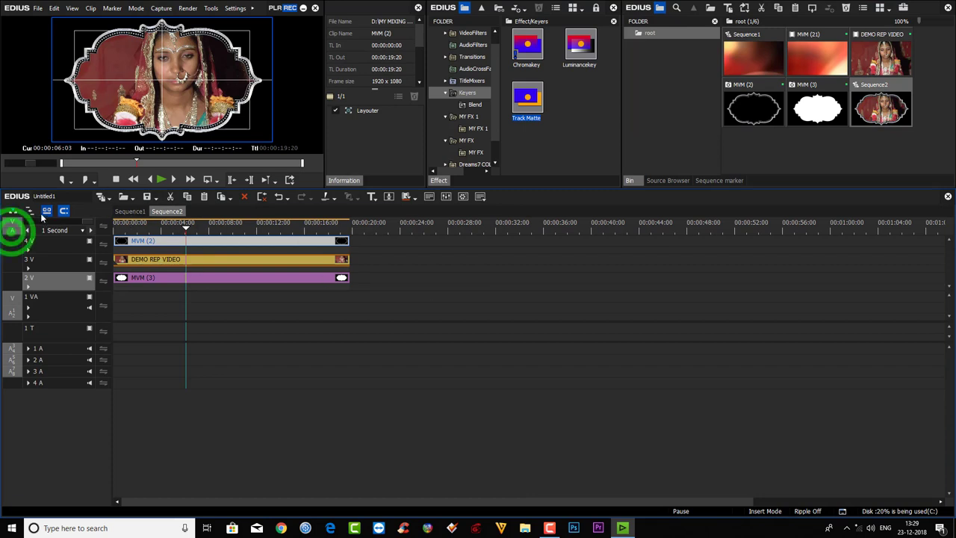
- Turn off the audio channel mapping and Group/Link mode in Sequence2, and return to Sequence1
{"action": "left_click", "coordinate": [11, 231]}
{"action": "left_click", "coordinate": [49, 212]}
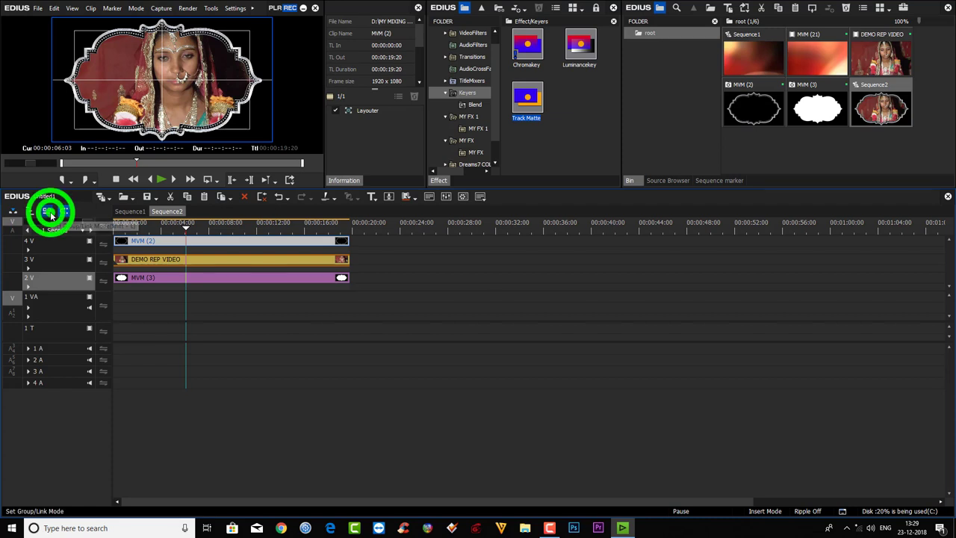
{"action": "left_click", "coordinate": [131, 212]}
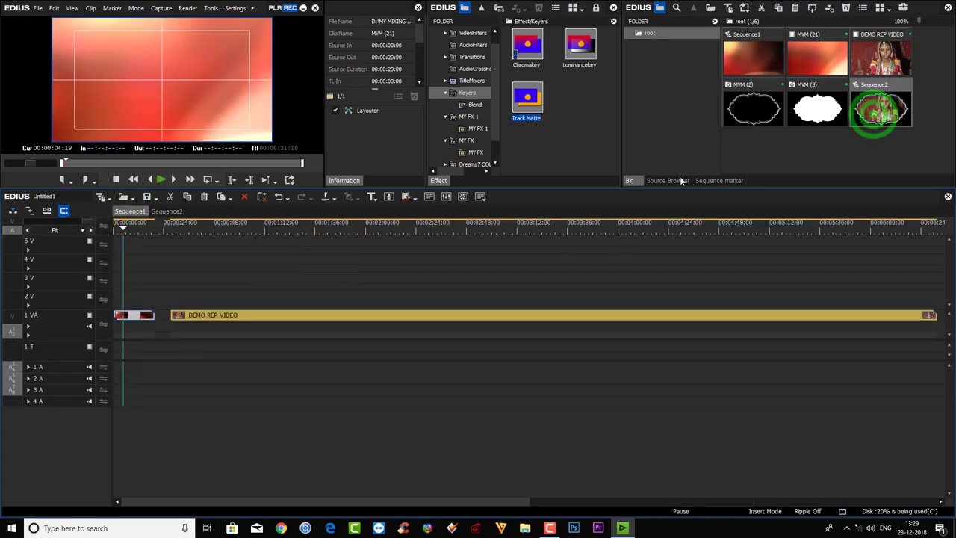
- Place Sequence2 without its audio at the start of track 2 V in Sequence1, above the MVM (21) clip
{"action": "left_click_drag", "start_coordinate": [874, 120], "coordinate": [94, 302]}
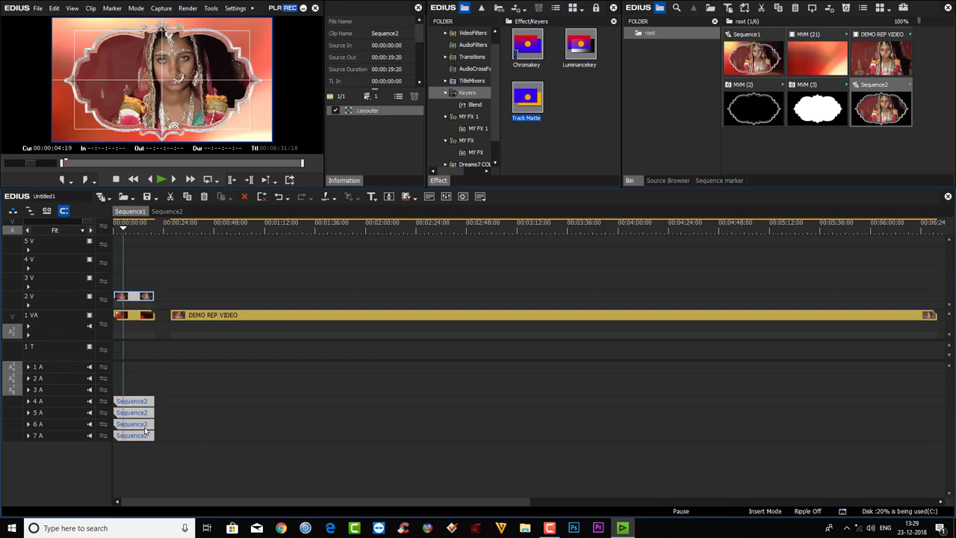
{"action": "key", "text": "ctrl+z"}
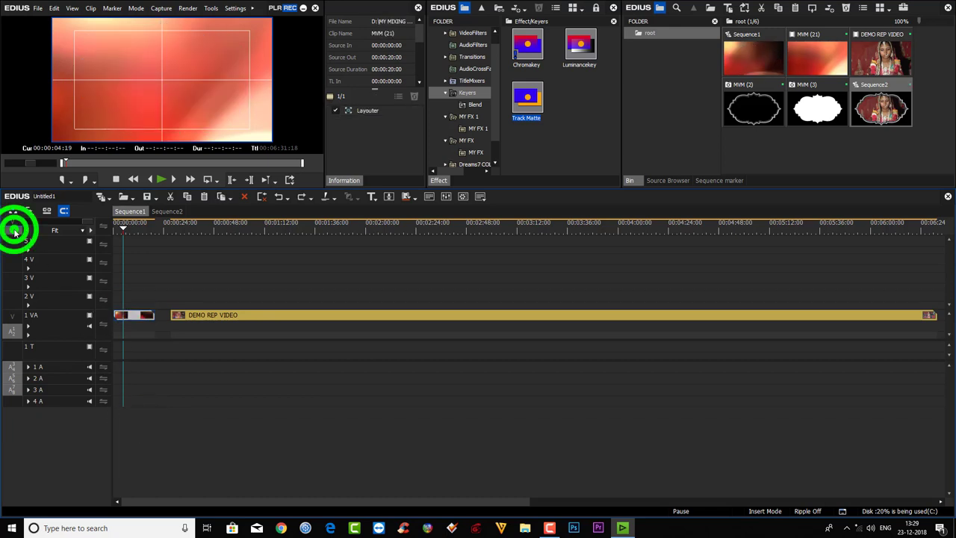
{"action": "left_click_drag", "start_coordinate": [882, 105], "coordinate": [106, 301]}
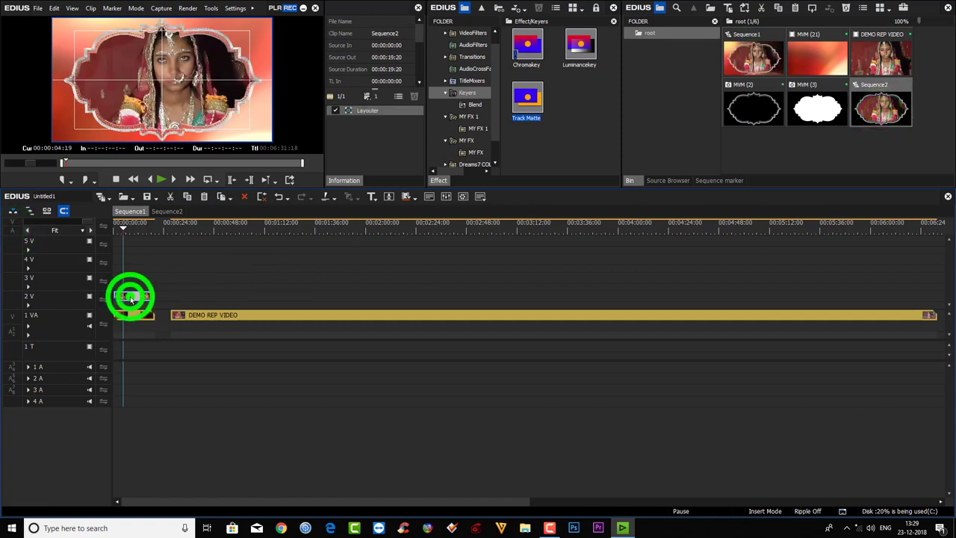
{"action": "left_click", "coordinate": [130, 298]}
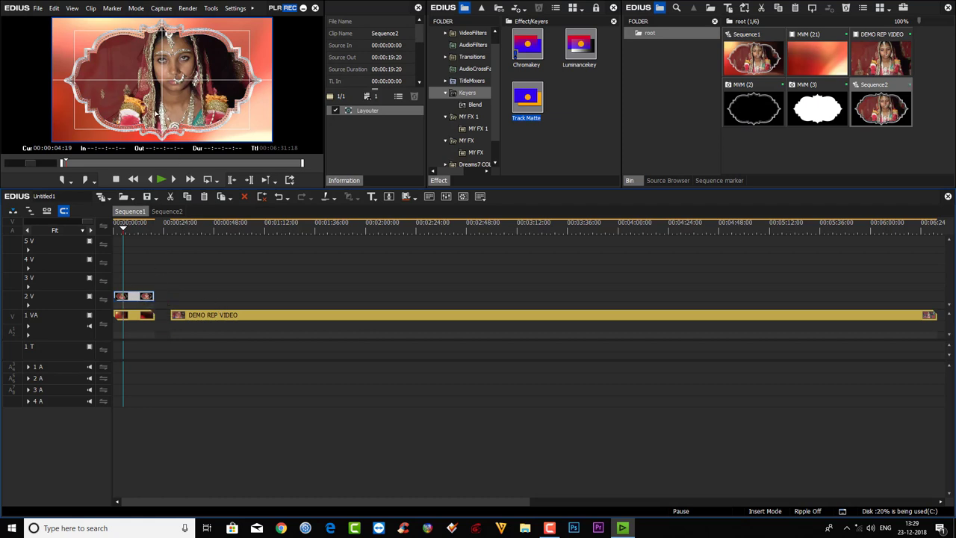
- Apply the Mask video filter to the nested Sequence2 clip on track 2 V
{"action": "left_click", "coordinate": [52, 222]}
{"action": "left_click", "coordinate": [53, 220]}
{"action": "left_click", "coordinate": [52, 221]}
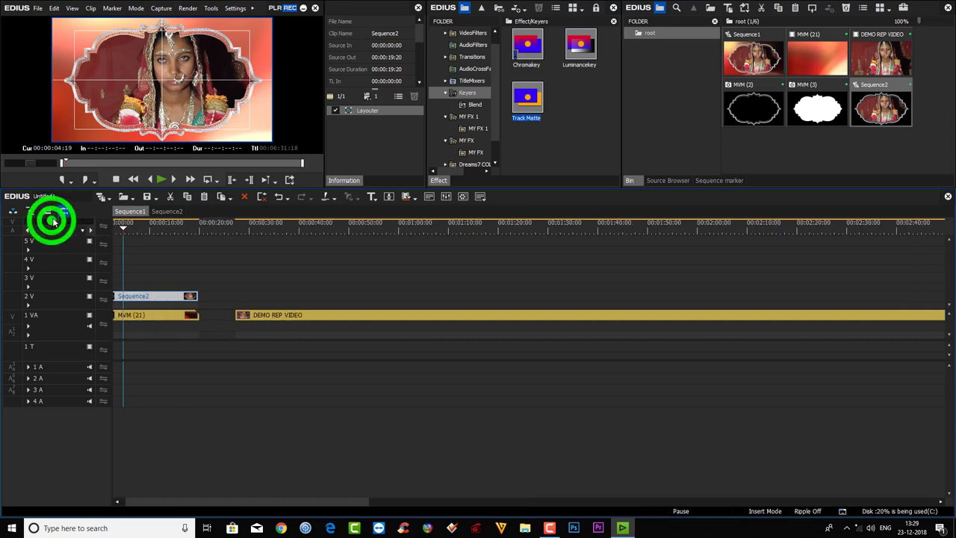
{"action": "left_click", "coordinate": [50, 222]}
{"action": "left_click", "coordinate": [207, 503]}
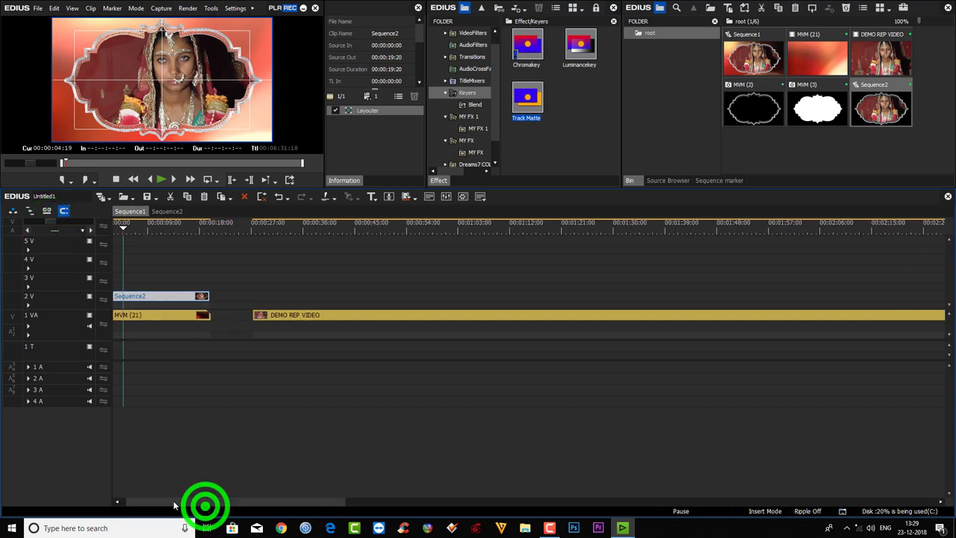
{"action": "left_click_drag", "start_coordinate": [162, 504], "coordinate": [156, 503]}
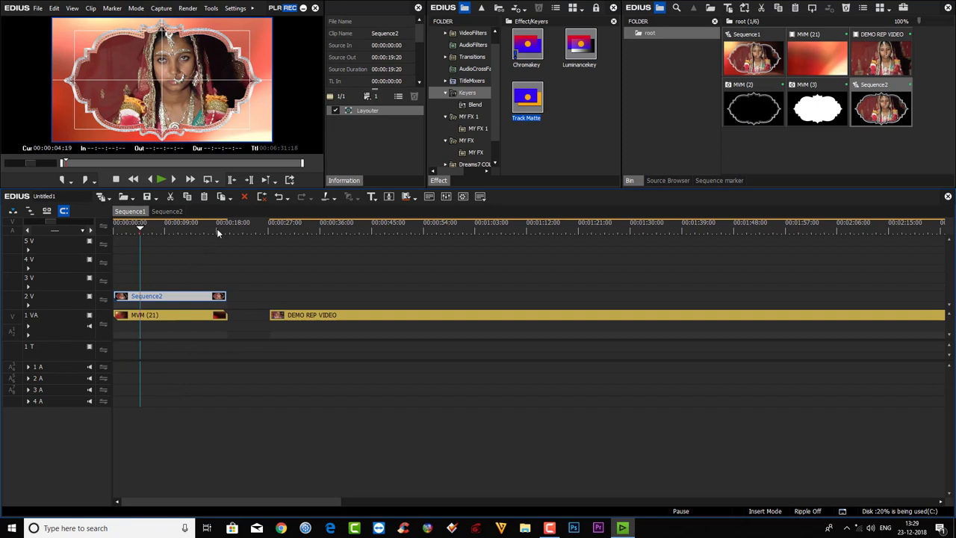
{"action": "left_click", "coordinate": [188, 296]}
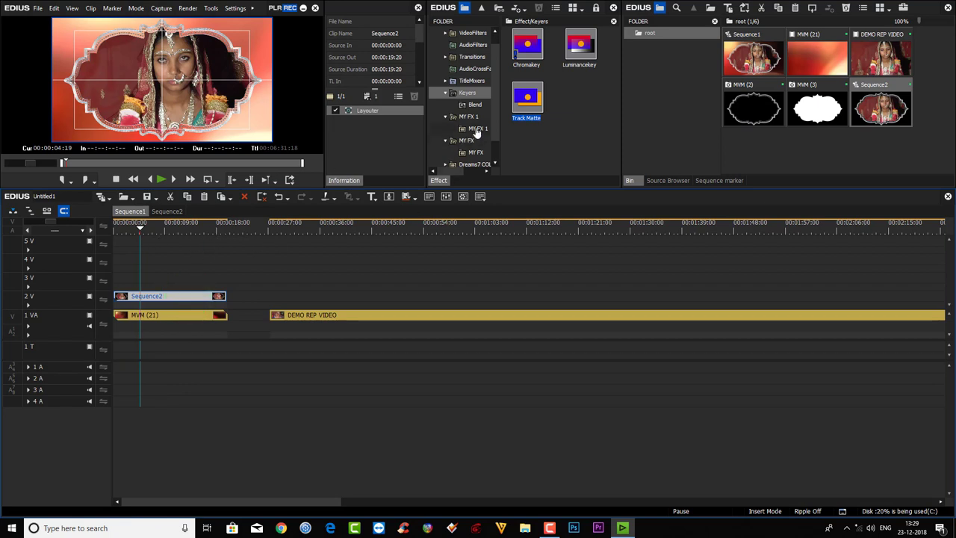
{"action": "left_click", "coordinate": [473, 33]}
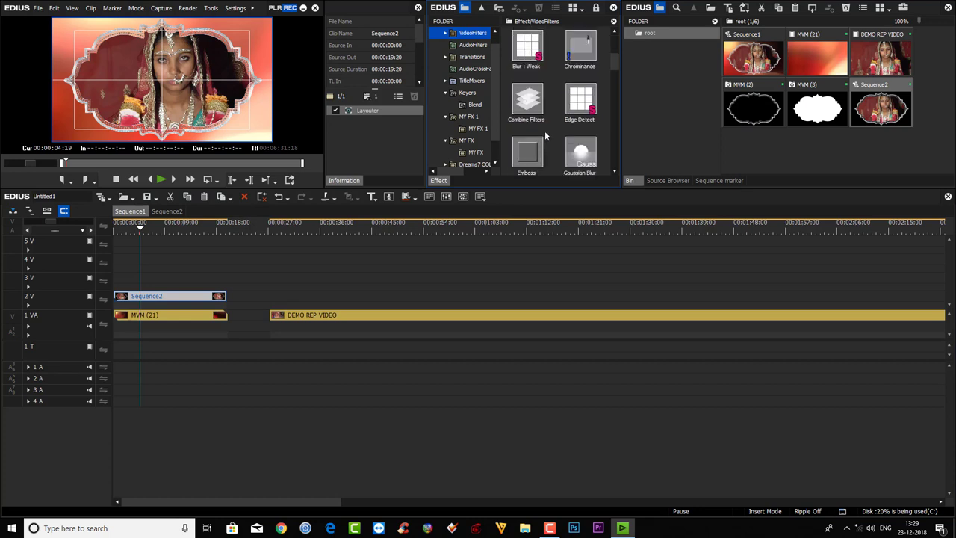
{"action": "scroll", "coordinate": [546, 136], "scroll_direction": "down", "scroll_amount": 5}
{"action": "left_click", "coordinate": [586, 100]}
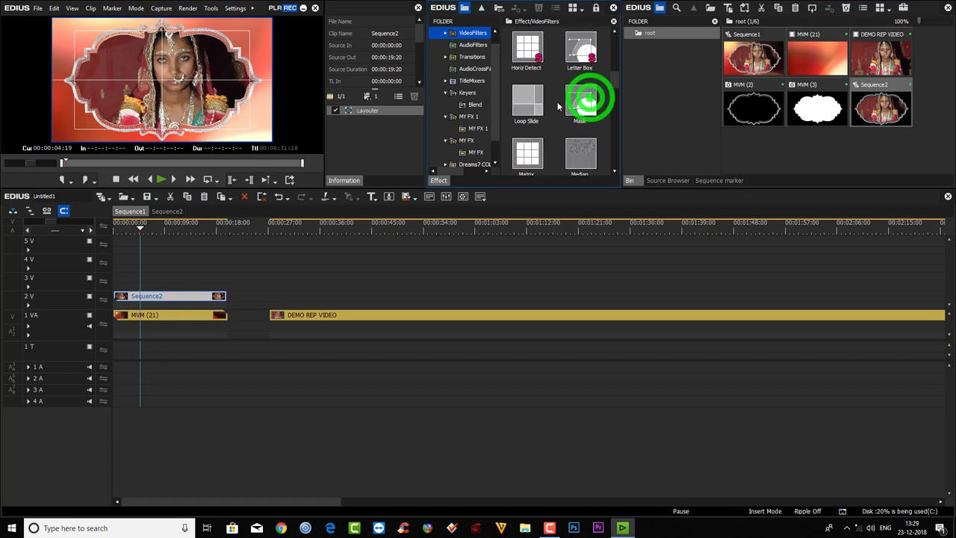
{"action": "mouse_move", "coordinate": [590, 100]}
{"action": "left_mouse_down"}
{"action": "mouse_move", "coordinate": [208, 268]}
{"action": "mouse_move", "coordinate": [198, 297]}
{"action": "left_mouse_up"}
- Open the clip's Mask settings and draw a narrow vertical rectangle mask along the centre line of the picture
{"action": "left_click", "coordinate": [364, 119]}
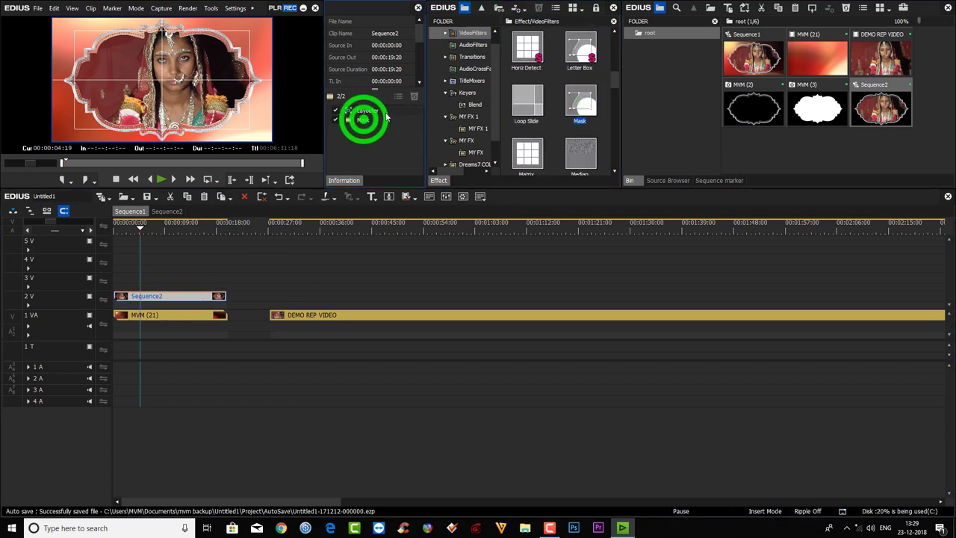
{"action": "double_click", "coordinate": [363, 119]}
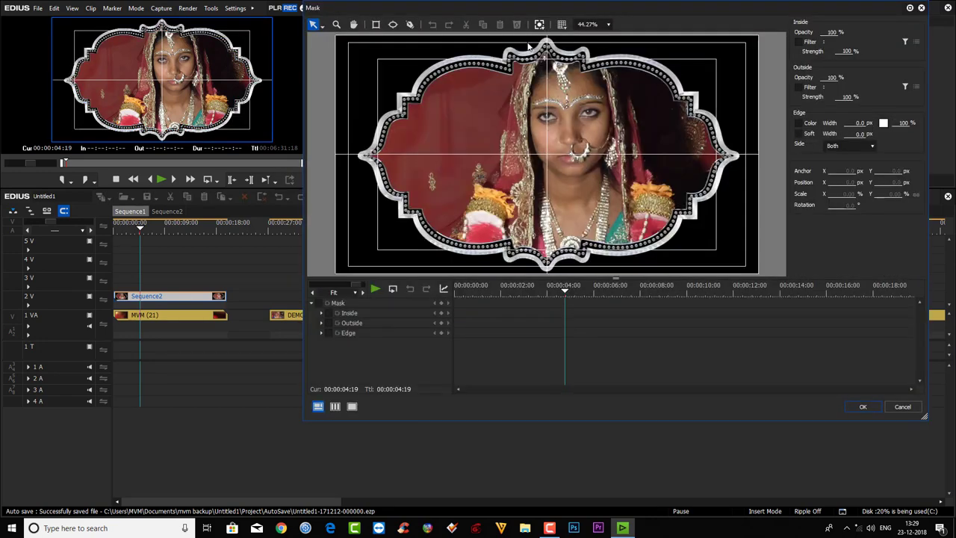
{"action": "left_click_drag", "start_coordinate": [624, 11], "coordinate": [598, 24]}
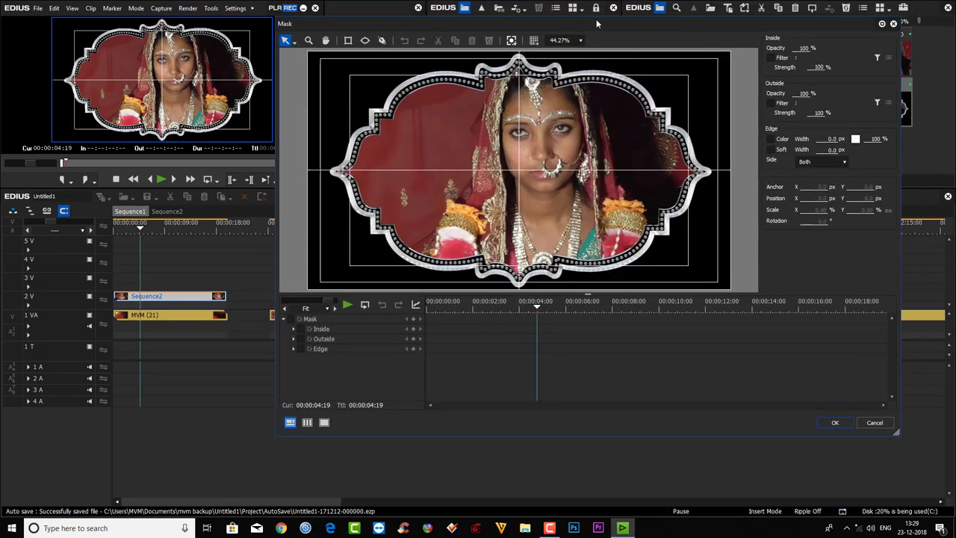
{"action": "left_click", "coordinate": [348, 41]}
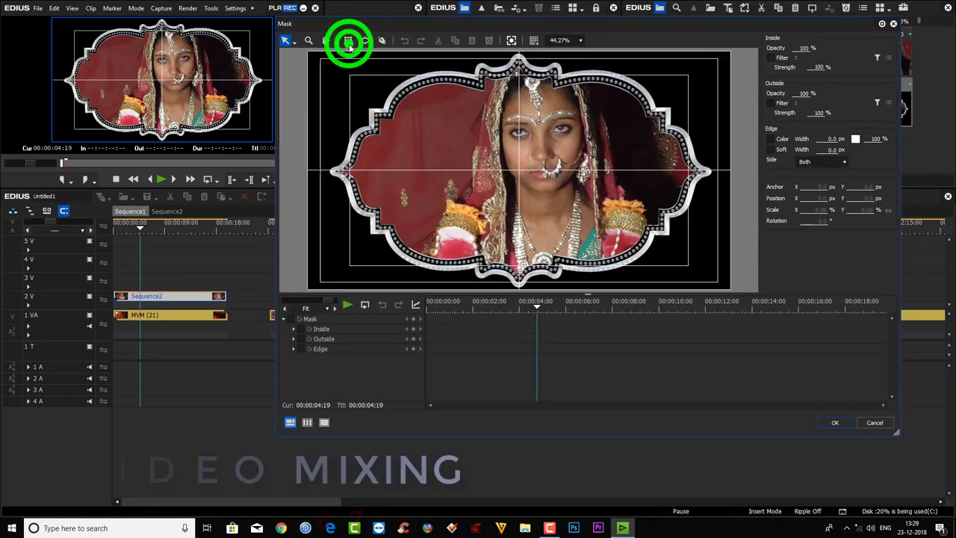
{"action": "left_click_drag", "start_coordinate": [517, 52], "coordinate": [528, 256]}
{"action": "left_click_drag", "start_coordinate": [517, 313], "coordinate": [525, 335]}
- Move the rectangle mask vertically to the picture's centre, to a Y position of about 0.3 px
{"action": "left_click", "coordinate": [580, 40]}
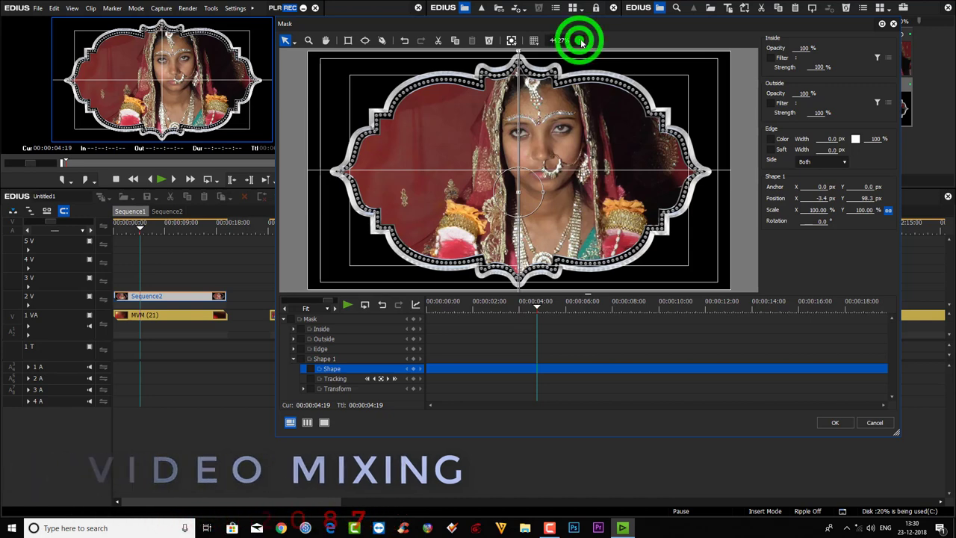
{"action": "left_click", "coordinate": [579, 50]}
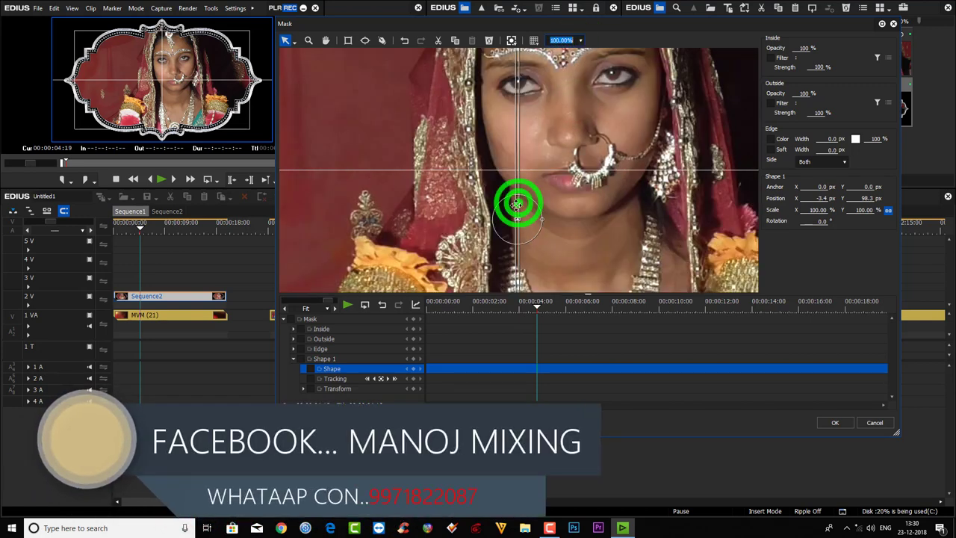
{"action": "left_click_drag", "start_coordinate": [518, 204], "coordinate": [520, 154]}
{"action": "left_click", "coordinate": [542, 176]}
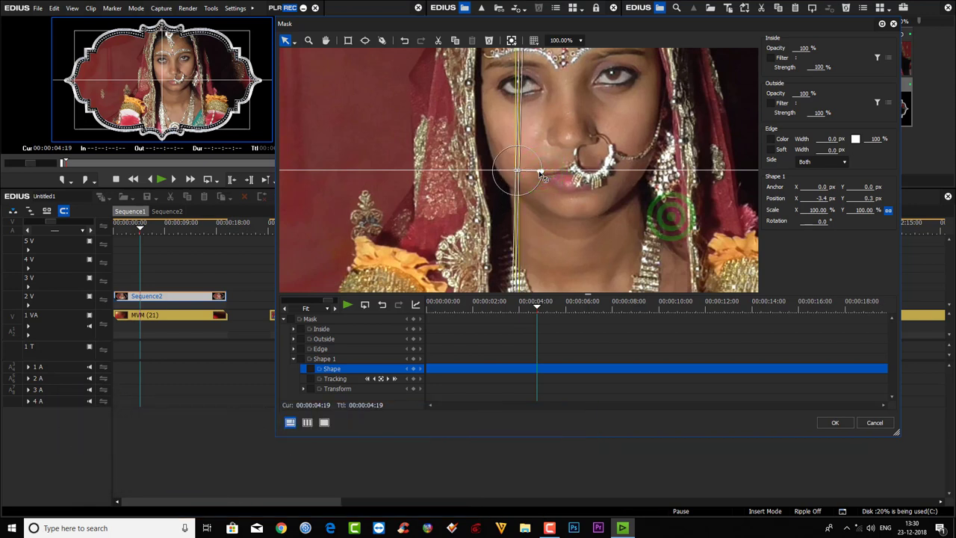
- Enlarge the rectangle mask to a scale of about 603% and set its rotation to 0°
{"action": "left_click", "coordinate": [671, 216]}
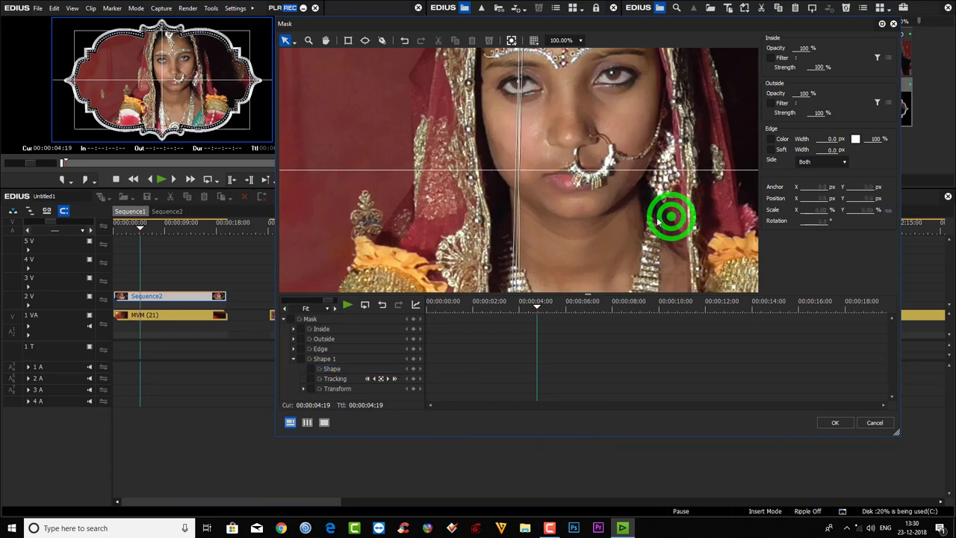
{"action": "left_click", "coordinate": [516, 178]}
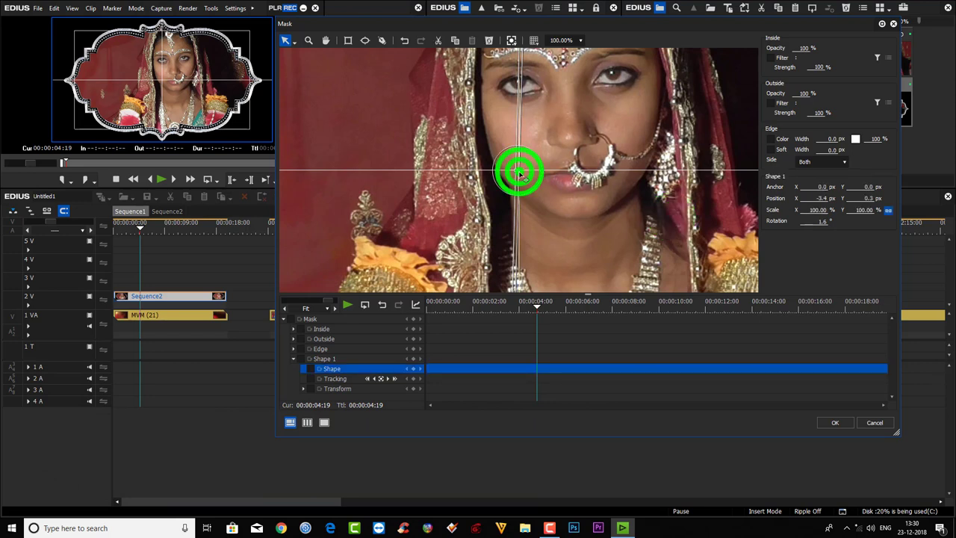
{"action": "left_click_drag", "start_coordinate": [519, 173], "coordinate": [529, 172]}
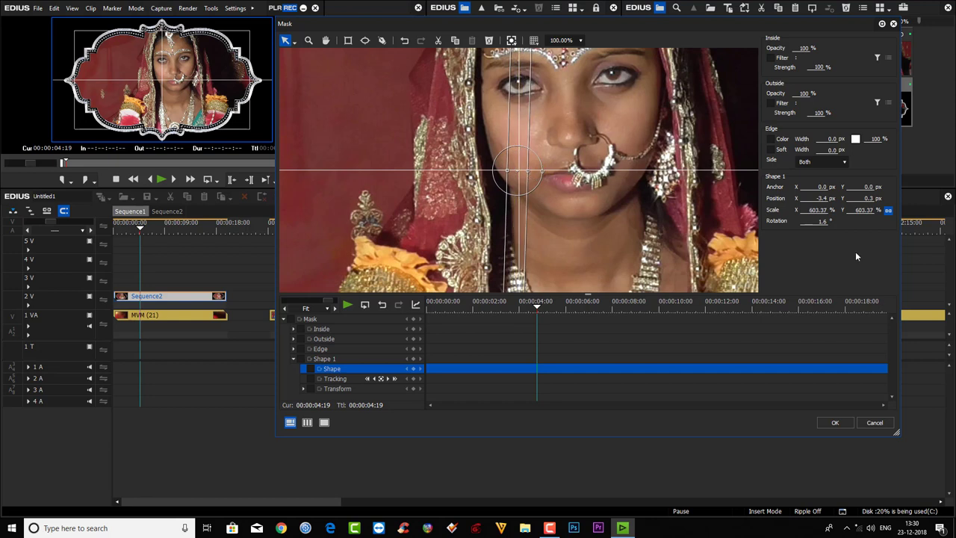
{"action": "left_click", "coordinate": [816, 221]}
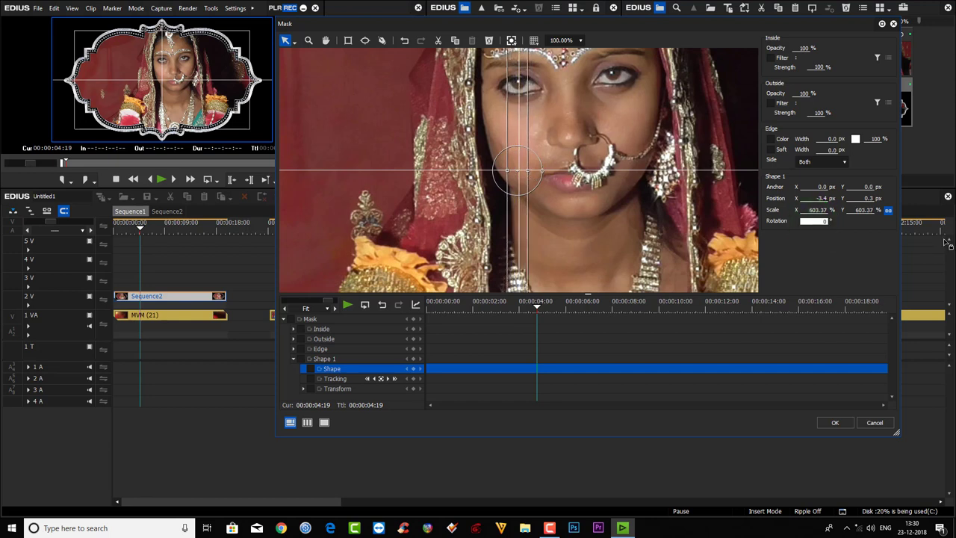
- Collapse the rectangle mask to an X scale of 0% at the picture's centre line and keyframe the Mask parameters at 00:00:00:00
{"action": "mouse_move", "coordinate": [524, 176]}
{"action": "left_mouse_down"}
{"action": "mouse_move", "coordinate": [530, 194]}
{"action": "mouse_move", "coordinate": [514, 178]}
{"action": "mouse_move", "coordinate": [529, 171]}
{"action": "mouse_move", "coordinate": [520, 172]}
{"action": "left_mouse_up"}
{"action": "left_click", "coordinate": [533, 172]}
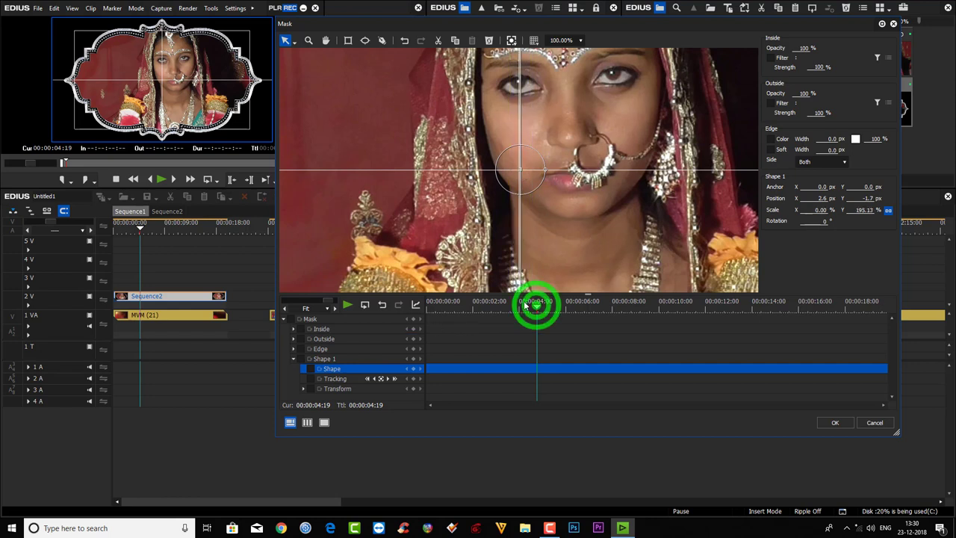
{"action": "left_click_drag", "start_coordinate": [537, 306], "coordinate": [363, 339]}
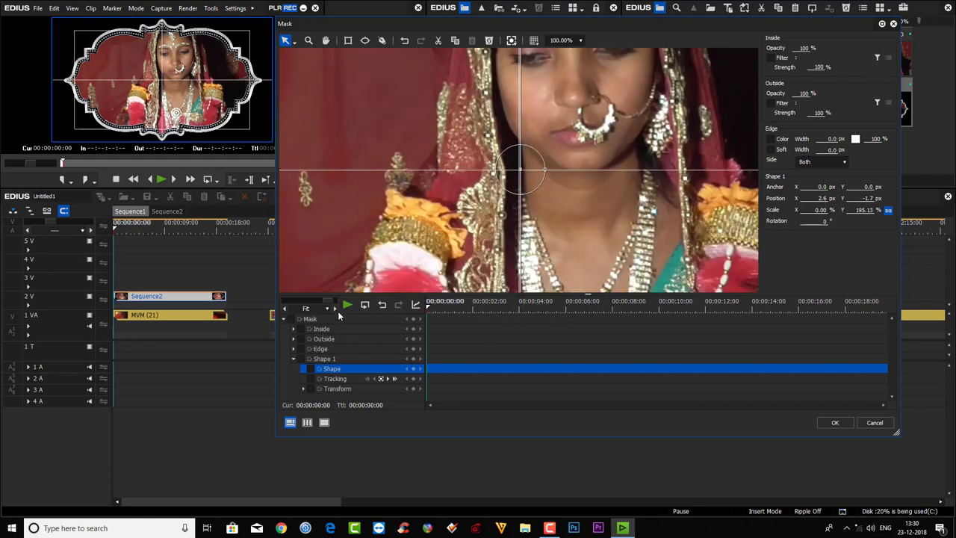
{"action": "left_click", "coordinate": [288, 318]}
{"action": "left_click", "coordinate": [413, 320]}
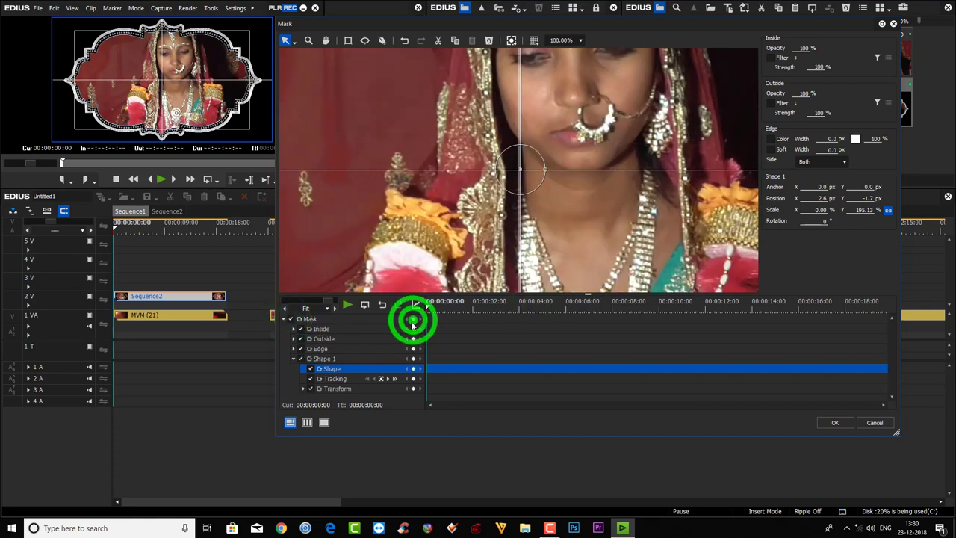
- At 00:00:08:23, widen the rectangle mask sideways to an X scale of about 14030%
{"action": "left_click", "coordinate": [634, 307]}
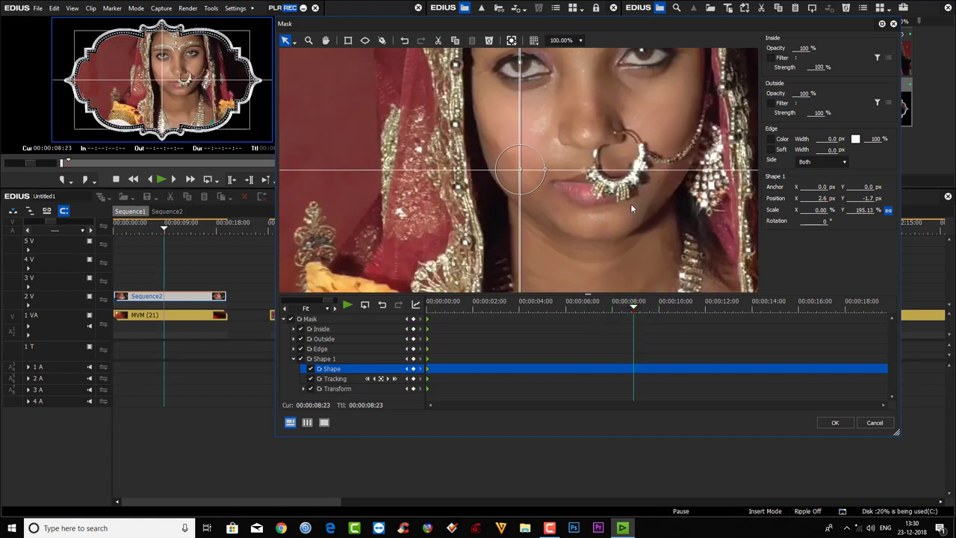
{"action": "left_click_drag", "start_coordinate": [523, 172], "coordinate": [761, 213]}
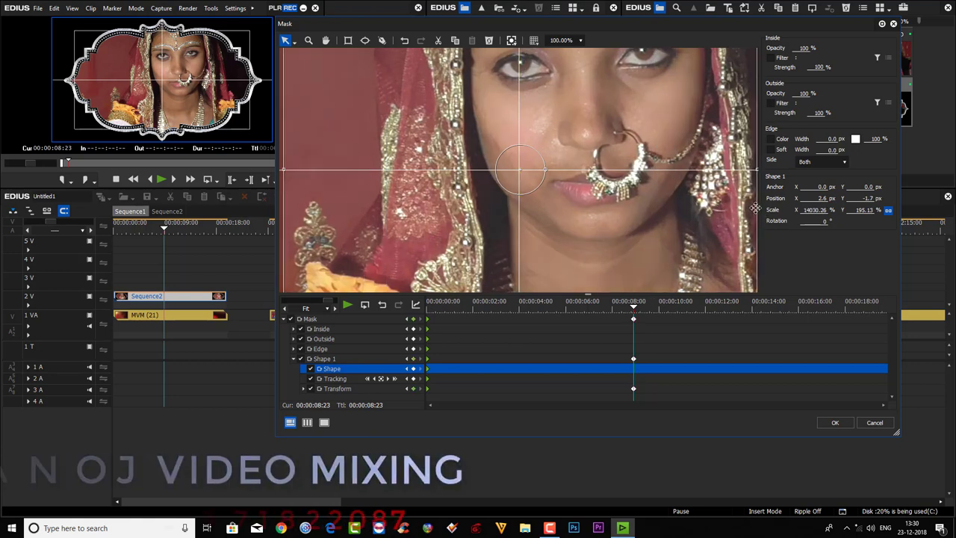
{"action": "left_click", "coordinate": [635, 308]}
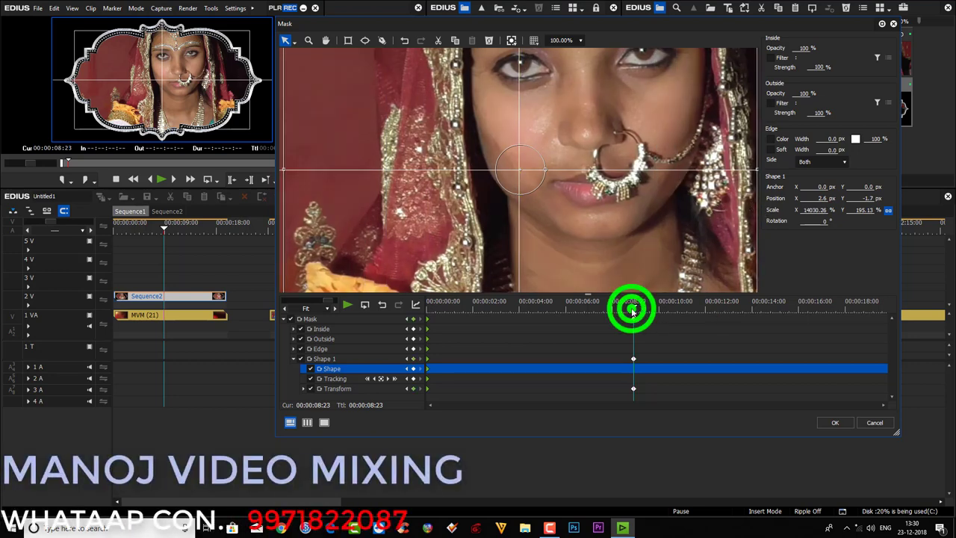
- Return to the clip's start and set the mask's Outside opacity to 0%
{"action": "left_click_drag", "start_coordinate": [632, 313], "coordinate": [369, 318]}
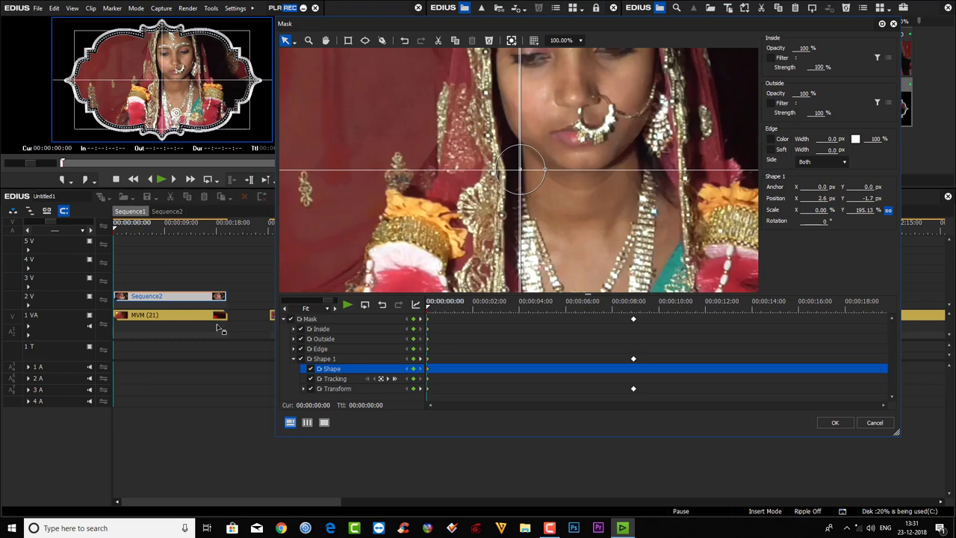
{"action": "left_click_drag", "start_coordinate": [428, 311], "coordinate": [400, 321]}
{"action": "left_click", "coordinate": [802, 95]}
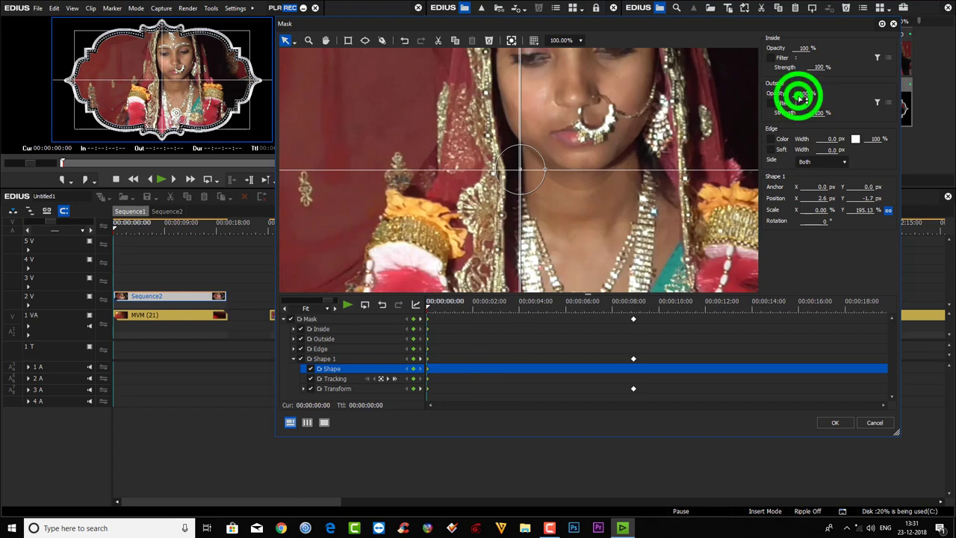
{"action": "type", "text": "0"}
{"action": "key", "text": "Return"}
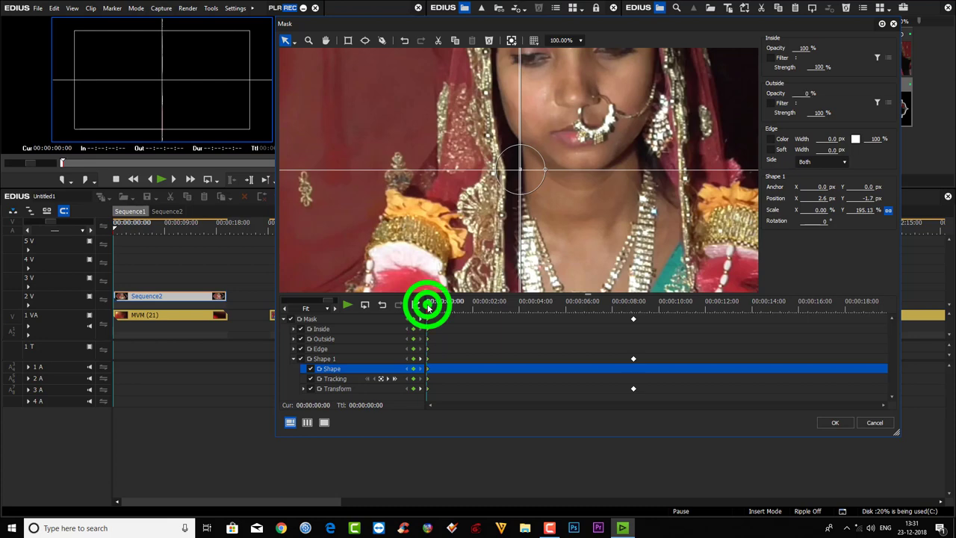
- Move the widened-mask keyframe to about 5 seconds, set its interpolation to Linear, and accept the Mask settings
{"action": "left_click_drag", "start_coordinate": [429, 307], "coordinate": [579, 319]}
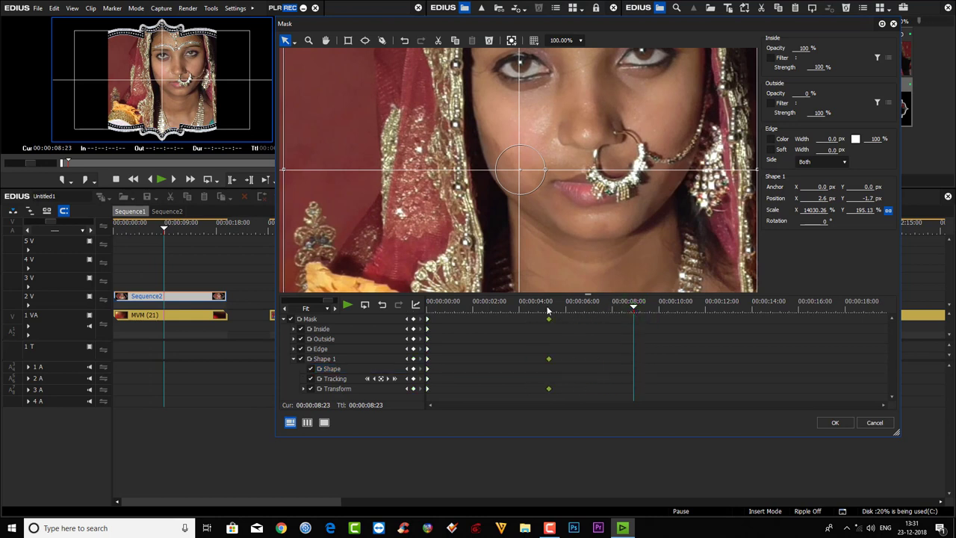
{"action": "right_click", "coordinate": [549, 323]}
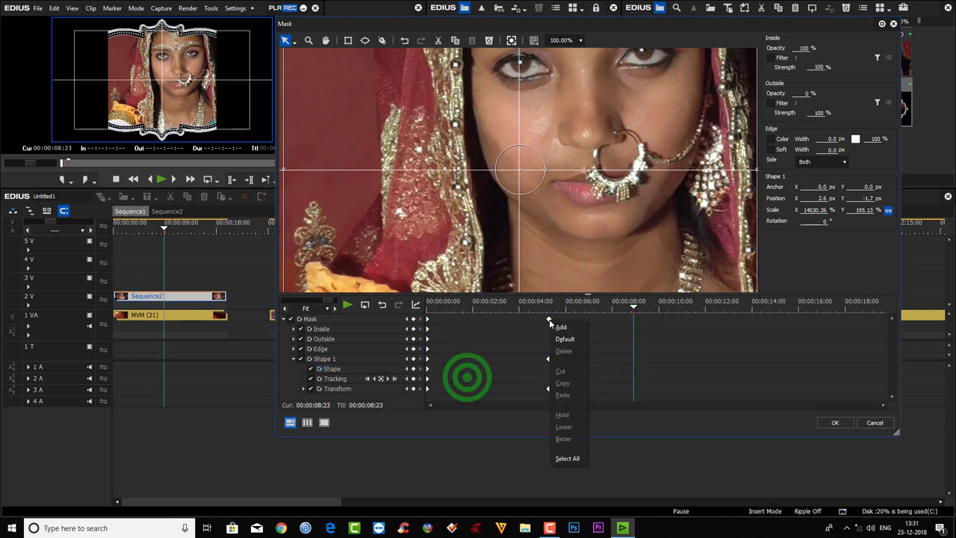
{"action": "left_click", "coordinate": [560, 440]}
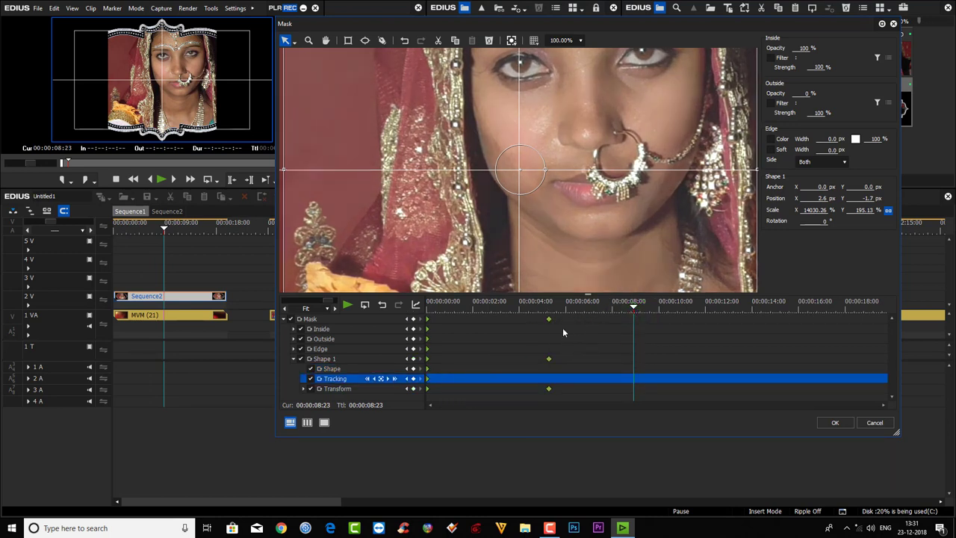
{"action": "right_click", "coordinate": [551, 319]}
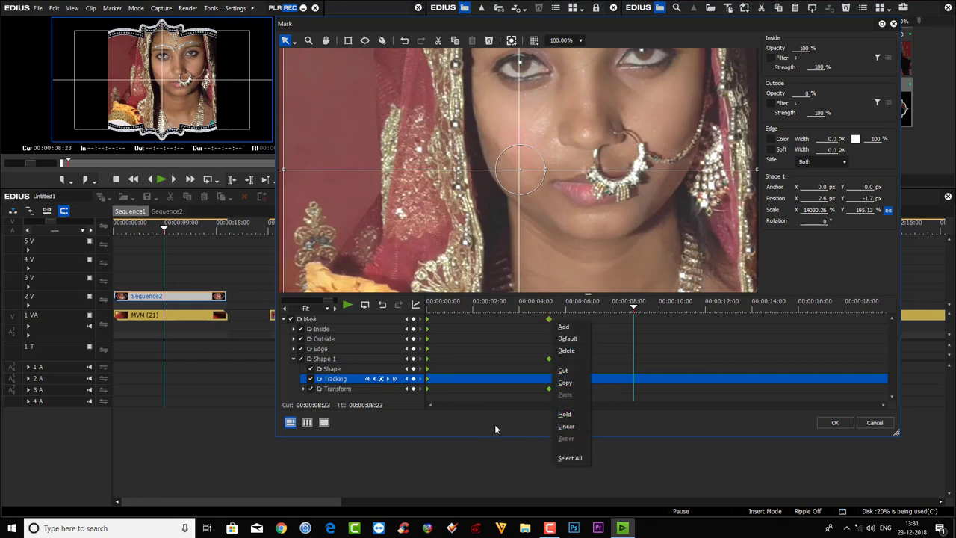
{"action": "left_click", "coordinate": [566, 429]}
{"action": "left_click", "coordinate": [834, 421]}
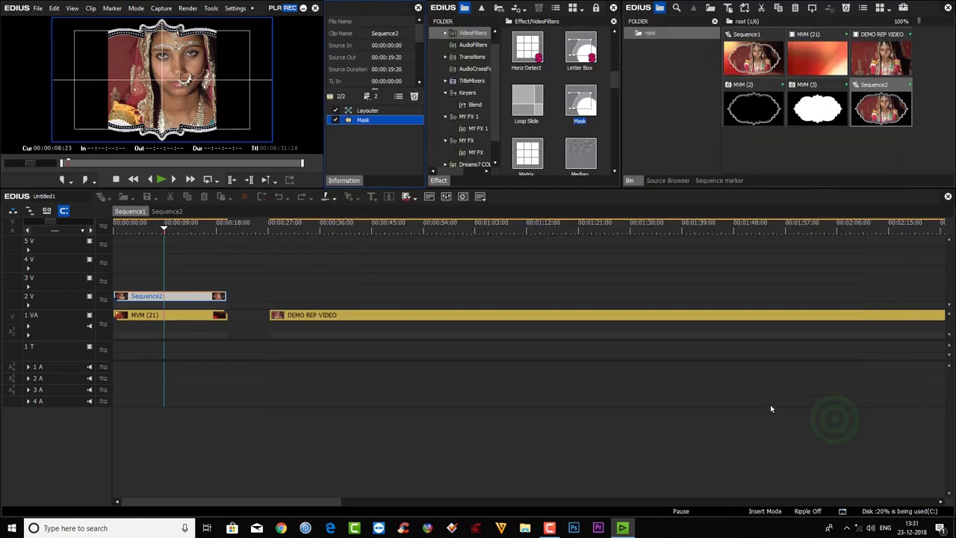
- Play Sequence1 from the beginning to check how the mask opens from the centre
{"action": "left_click", "coordinate": [162, 233]}
{"action": "key", "text": "Home"}
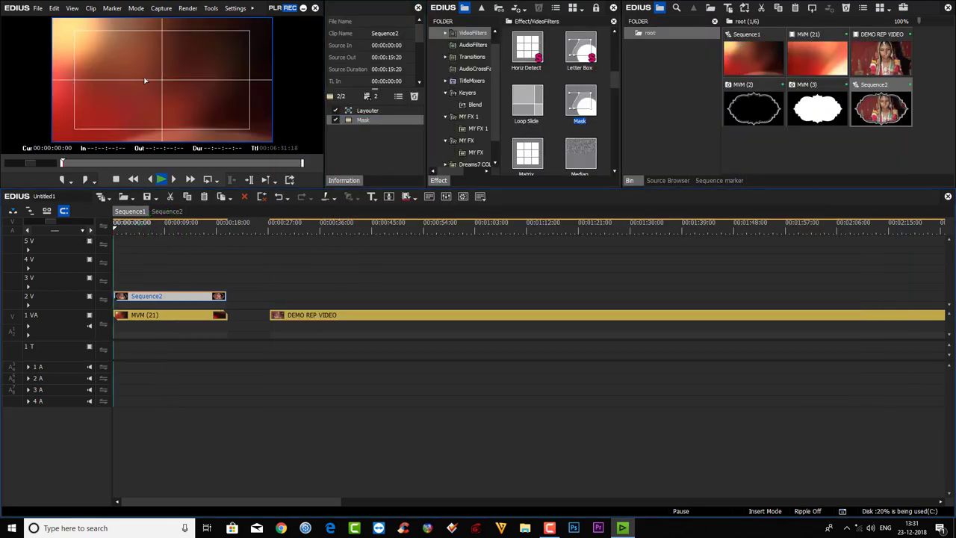
{"action": "key", "text": "space"}
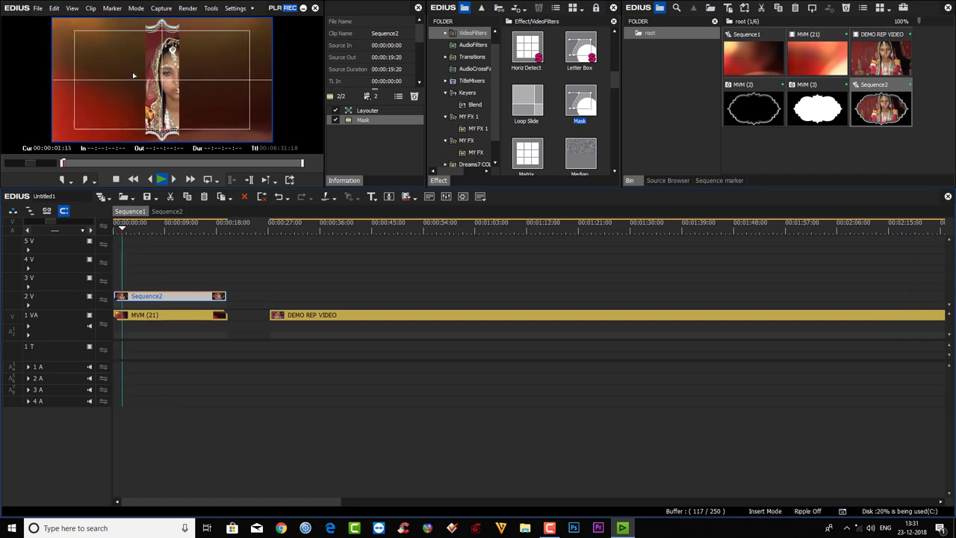
- Reopen the Mask settings, move the widened-mask keyframe earlier to 00:00:02:02, and accept the change
{"action": "left_click", "coordinate": [387, 123]}
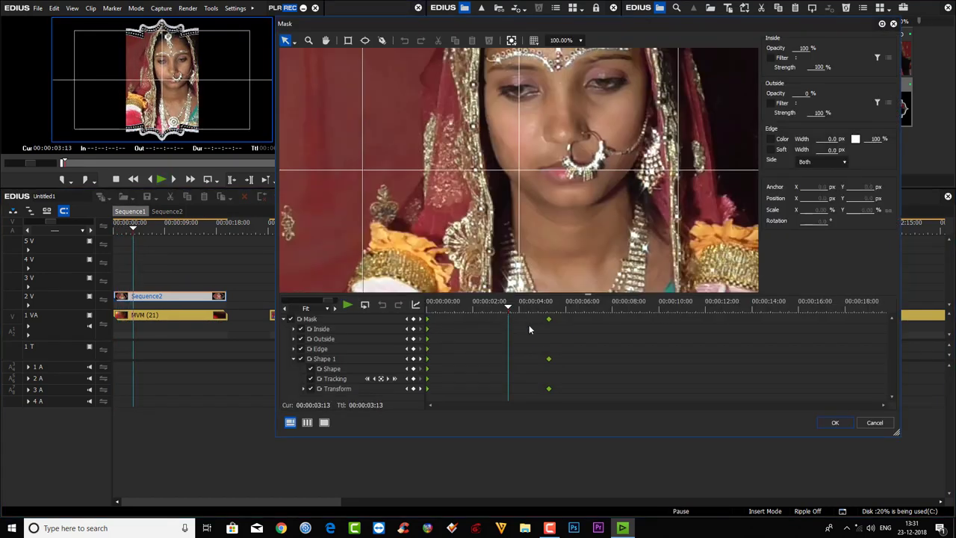
{"action": "left_click", "coordinate": [548, 320]}
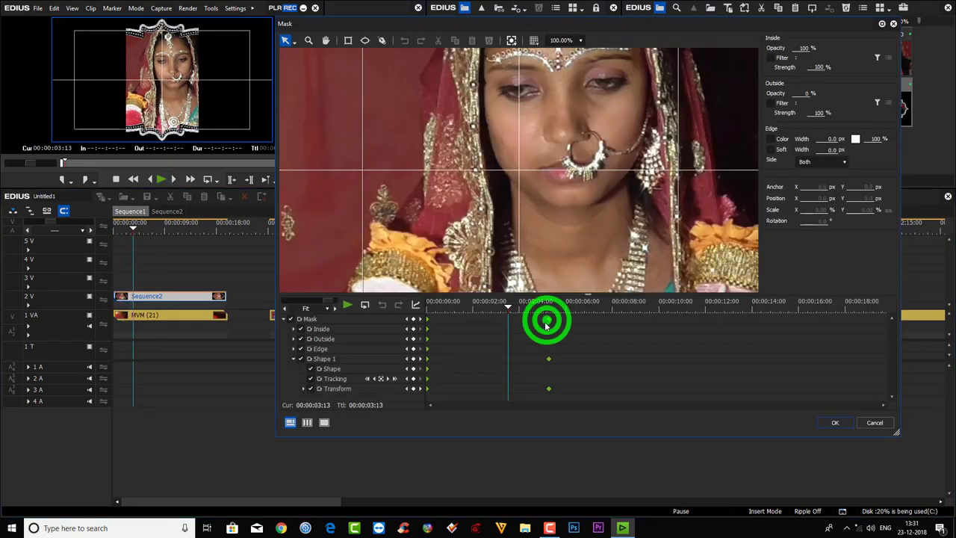
{"action": "left_click_drag", "start_coordinate": [546, 321], "coordinate": [478, 324]}
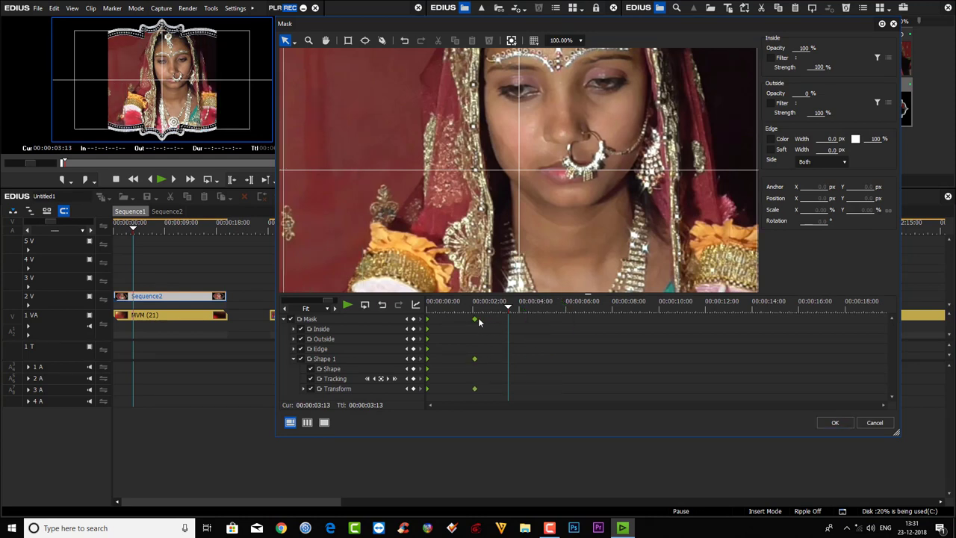
{"action": "right_click", "coordinate": [476, 320]}
{"action": "left_click", "coordinate": [549, 362]}
{"action": "left_click", "coordinate": [833, 429]}
{"action": "left_click", "coordinate": [835, 422]}
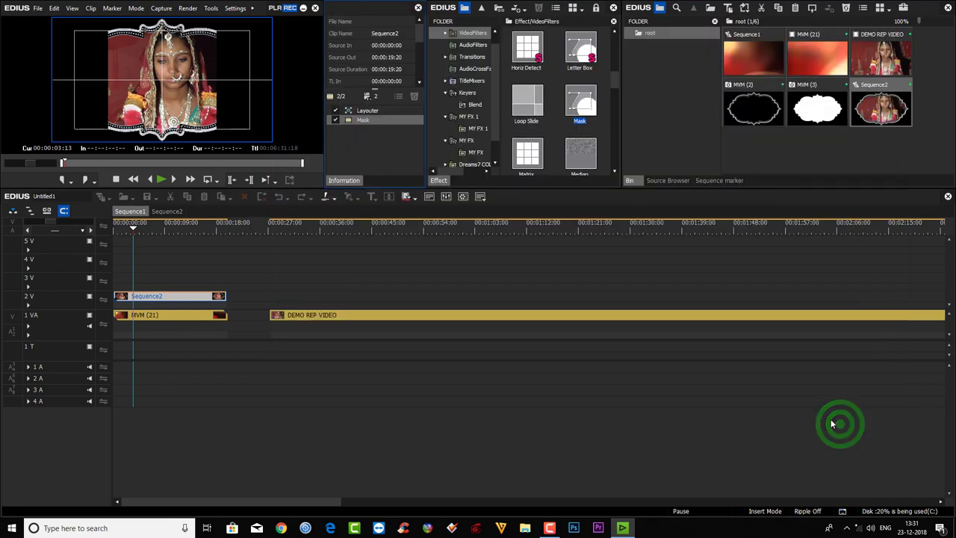
- Play the timeline from the start to review the faster mask opening
{"action": "left_click", "coordinate": [131, 230]}
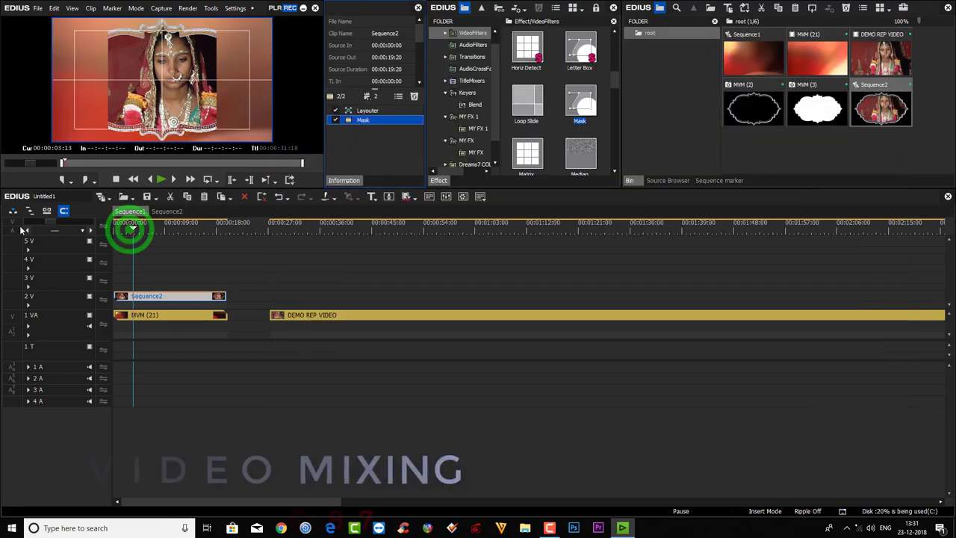
{"action": "key", "text": "Home"}
{"action": "key", "text": "space"}
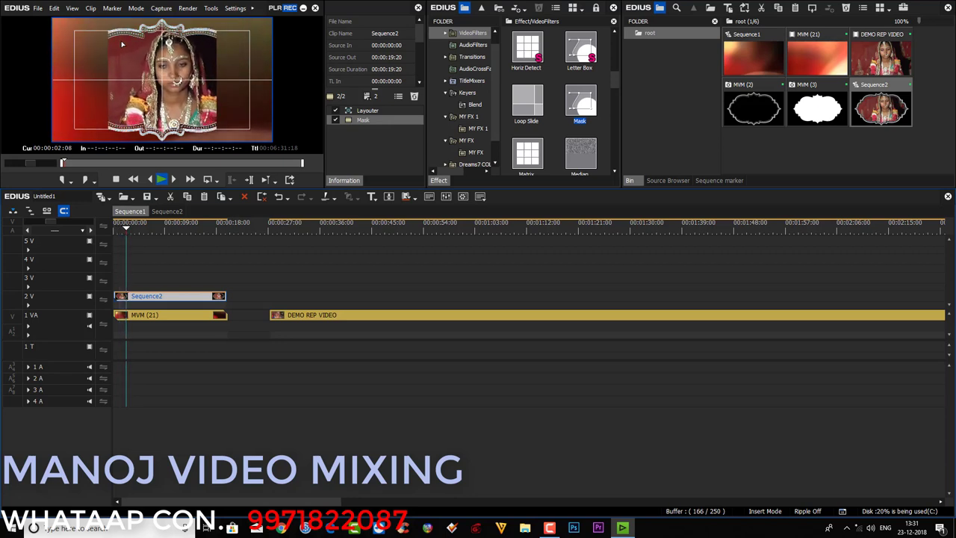
- At the mask's 00:00:02:02 keyframe, enlarge the rectangle to the full picture width, about 28256% X and 393% Y scale, with the preview at 25%
{"action": "left_click", "coordinate": [206, 296]}
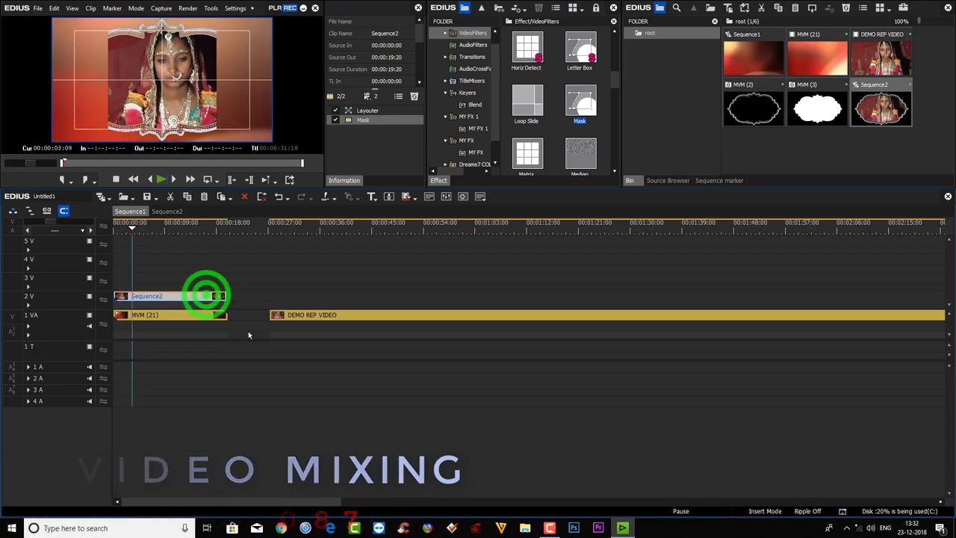
{"action": "left_click", "coordinate": [391, 120]}
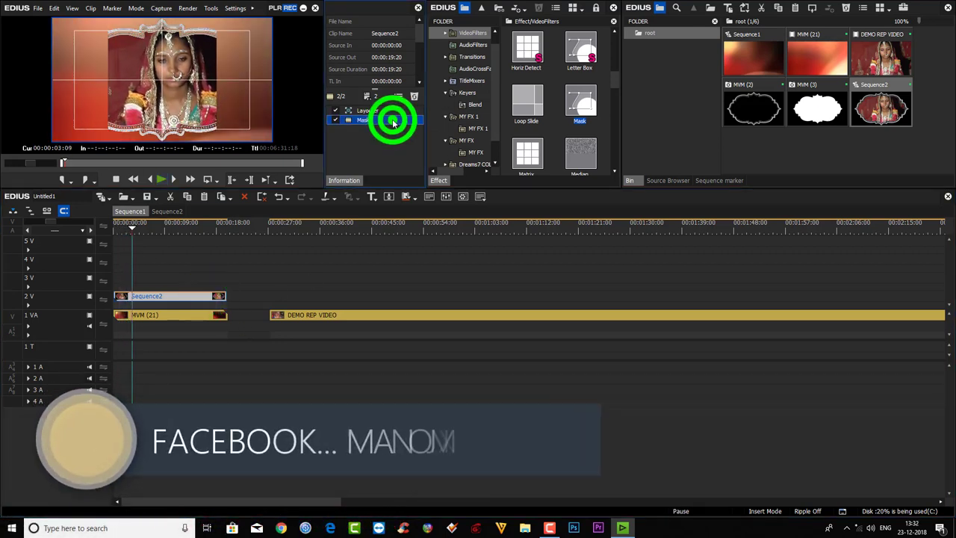
{"action": "double_click", "coordinate": [392, 121]}
{"action": "left_click", "coordinate": [501, 310]}
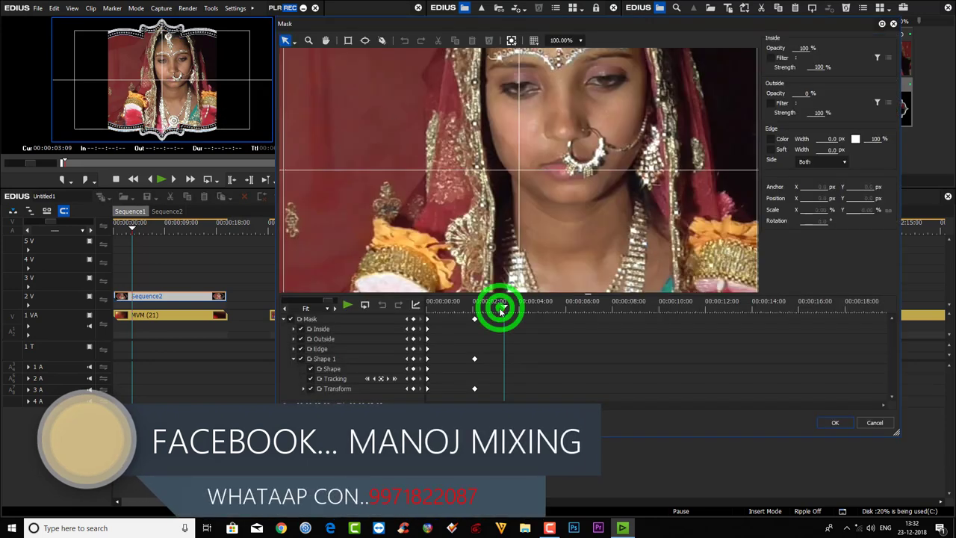
{"action": "left_click", "coordinate": [476, 319]}
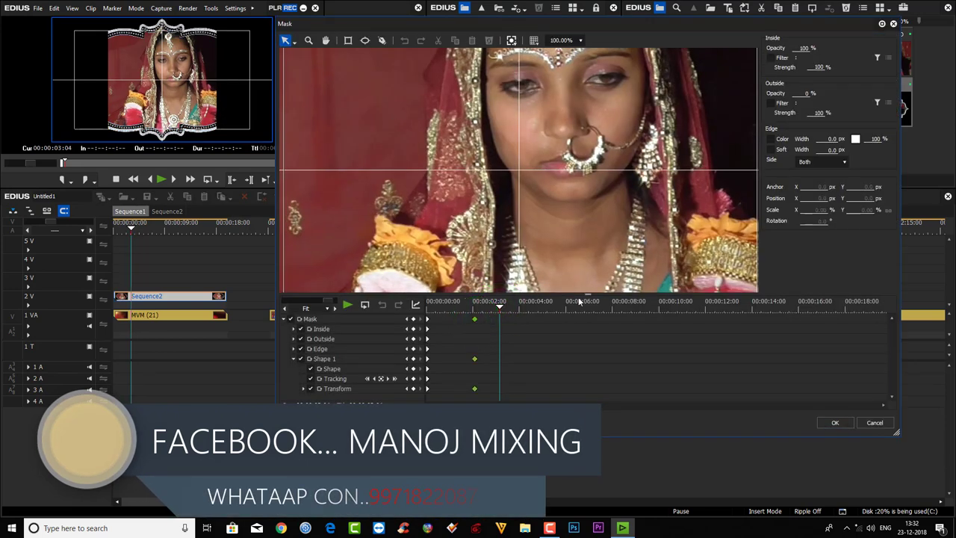
{"action": "left_click", "coordinate": [569, 40]}
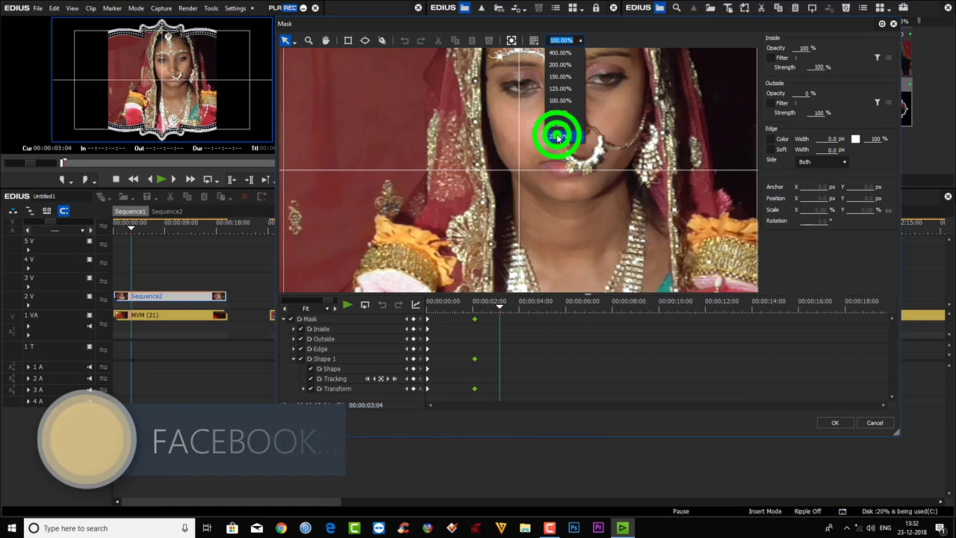
{"action": "left_click", "coordinate": [557, 135]}
{"action": "left_click", "coordinate": [523, 203]}
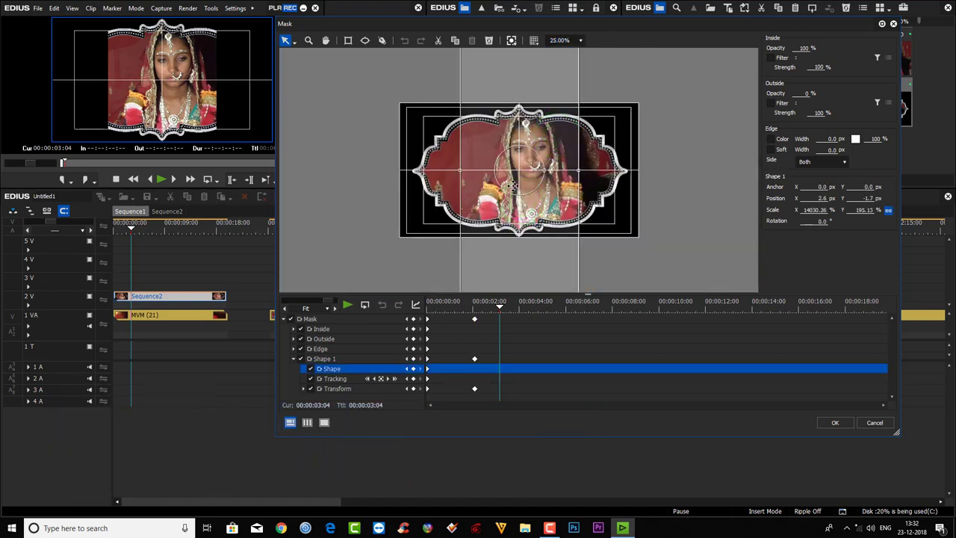
{"action": "left_click", "coordinate": [474, 319]}
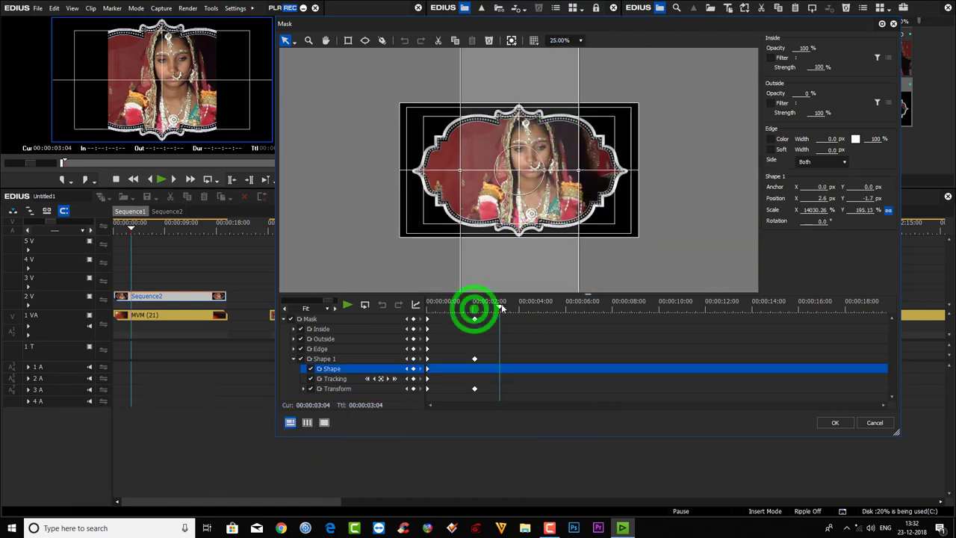
{"action": "left_click", "coordinate": [579, 170]}
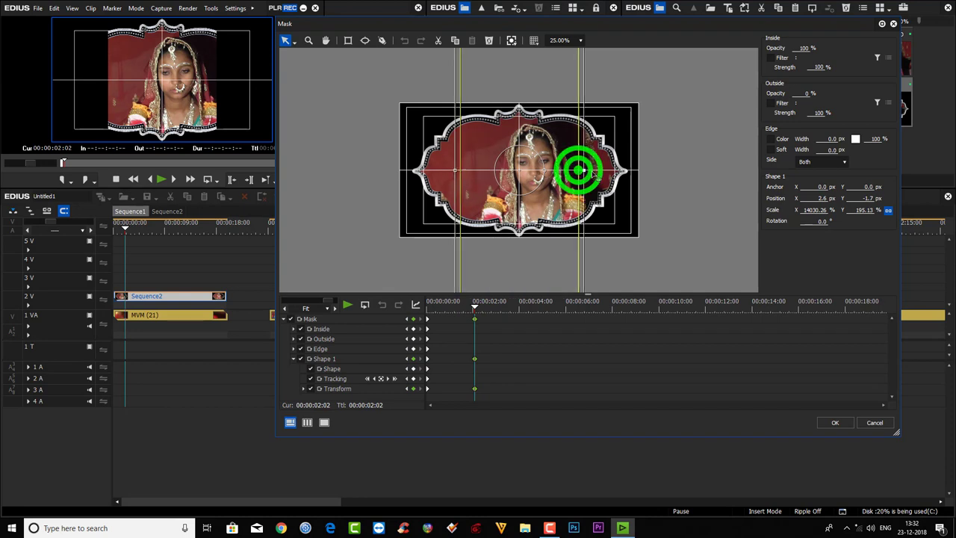
{"action": "left_click_drag", "start_coordinate": [594, 173], "coordinate": [636, 186]}
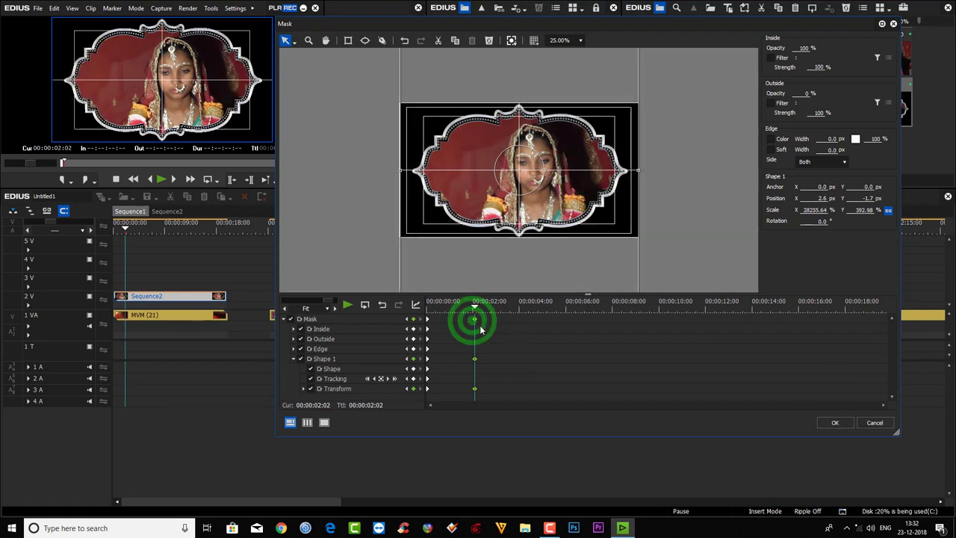
- Move the full-width mask keyframe to about 1 second, accept the settings, and play the result from the start
{"action": "left_click_drag", "start_coordinate": [480, 327], "coordinate": [454, 322]}
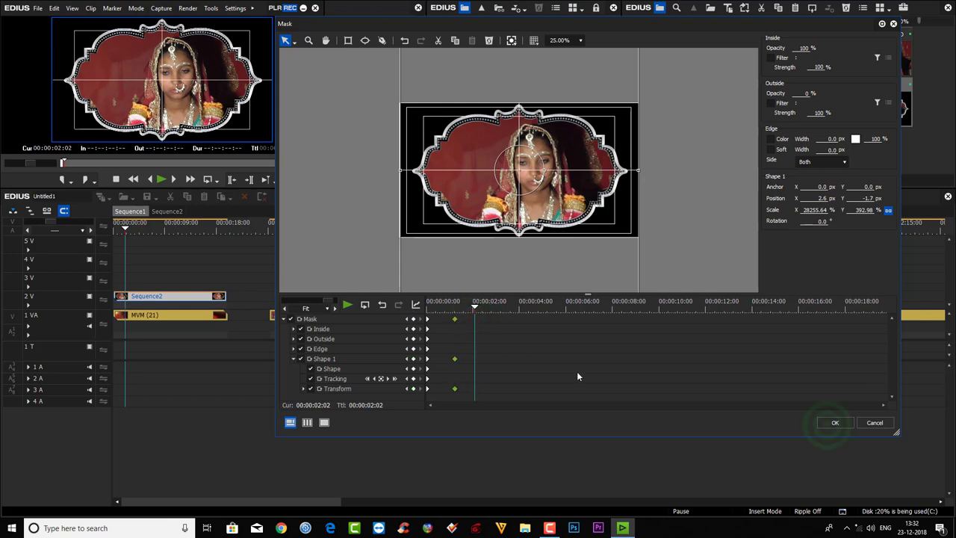
{"action": "left_click", "coordinate": [828, 424]}
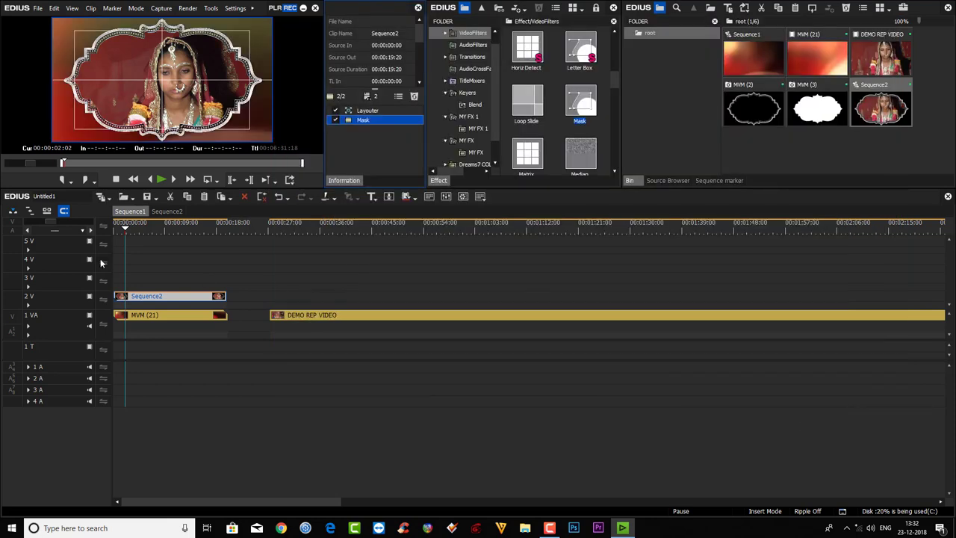
{"action": "left_click_drag", "start_coordinate": [125, 228], "coordinate": [113, 229]}
{"action": "key", "text": "space"}
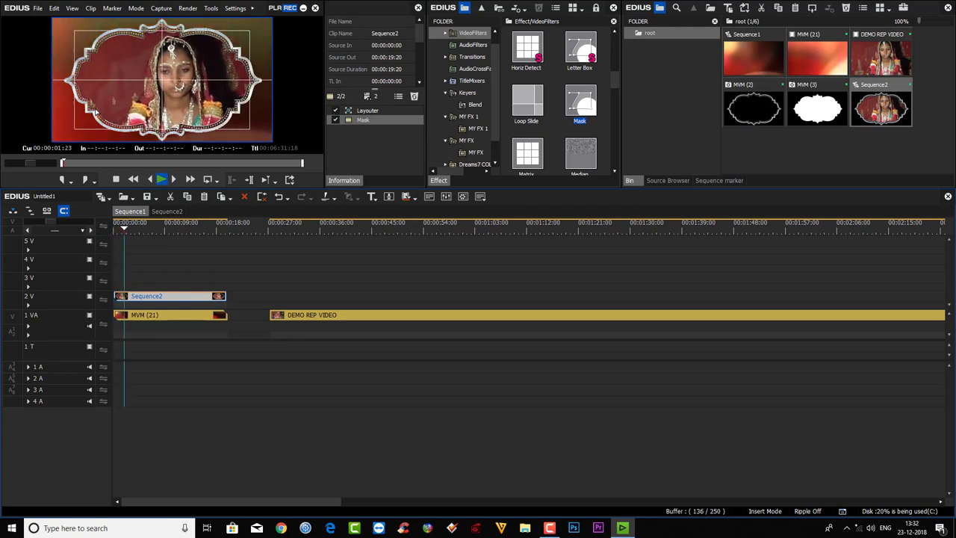
- Reopen the Sequence2 clip's Mask settings, enable a soft edge 50 px wide on the Outside, and accept the change
{"action": "left_click", "coordinate": [377, 120]}
{"action": "double_click", "coordinate": [377, 121]}
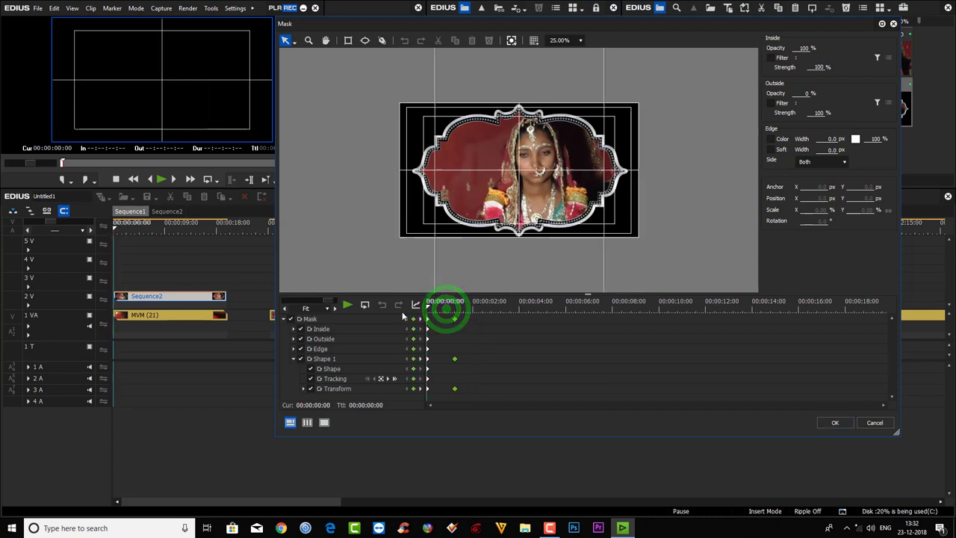
{"action": "left_click", "coordinate": [768, 149]}
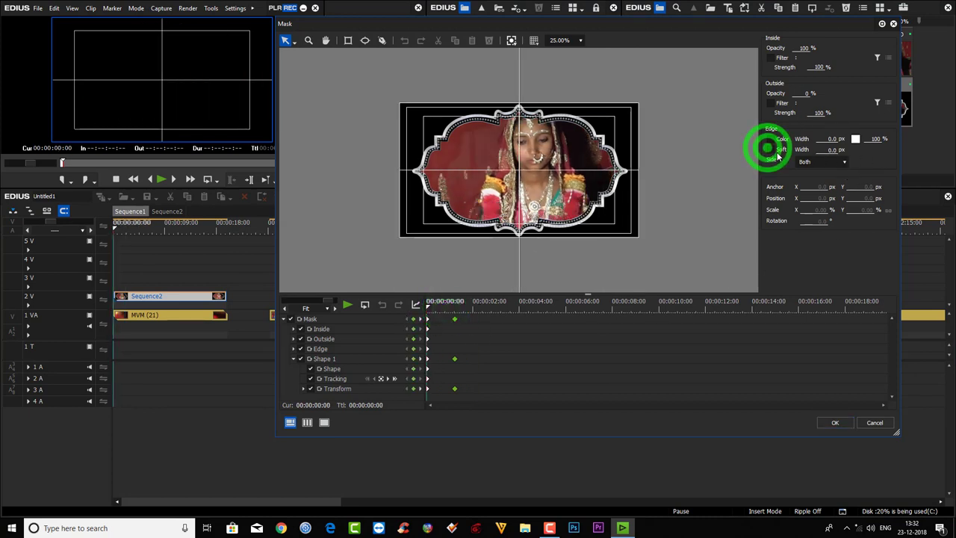
{"action": "left_click", "coordinate": [825, 154]}
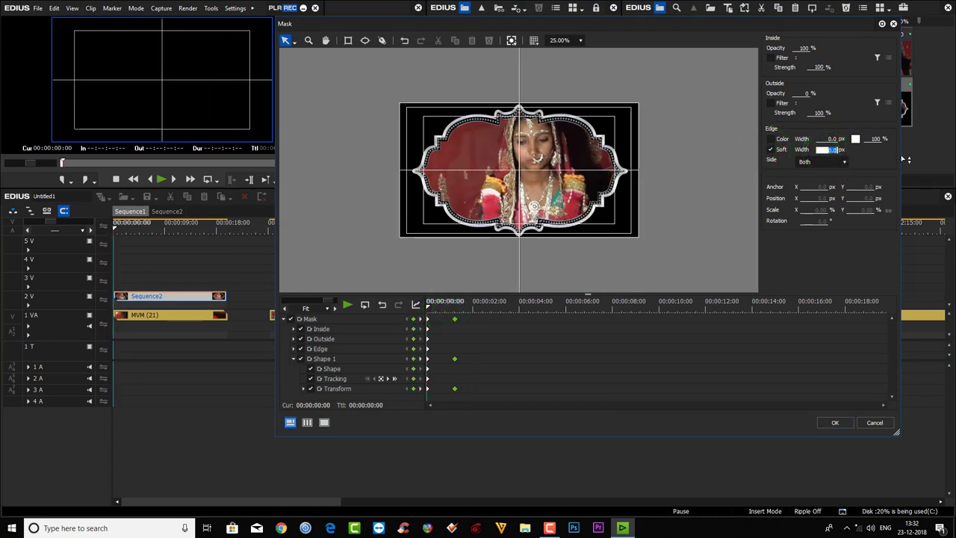
{"action": "type", "text": "50"}
{"action": "left_click", "coordinate": [822, 162]}
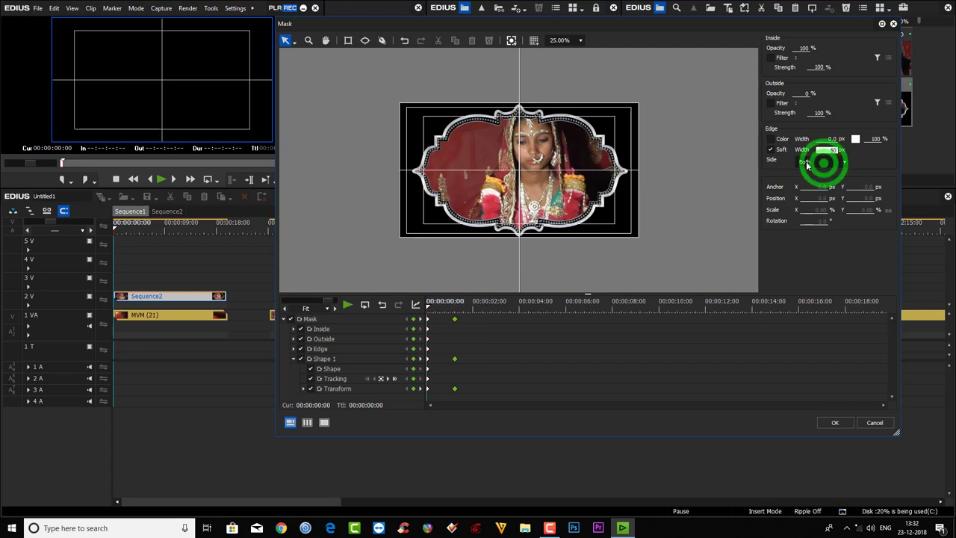
{"action": "left_click", "coordinate": [815, 186]}
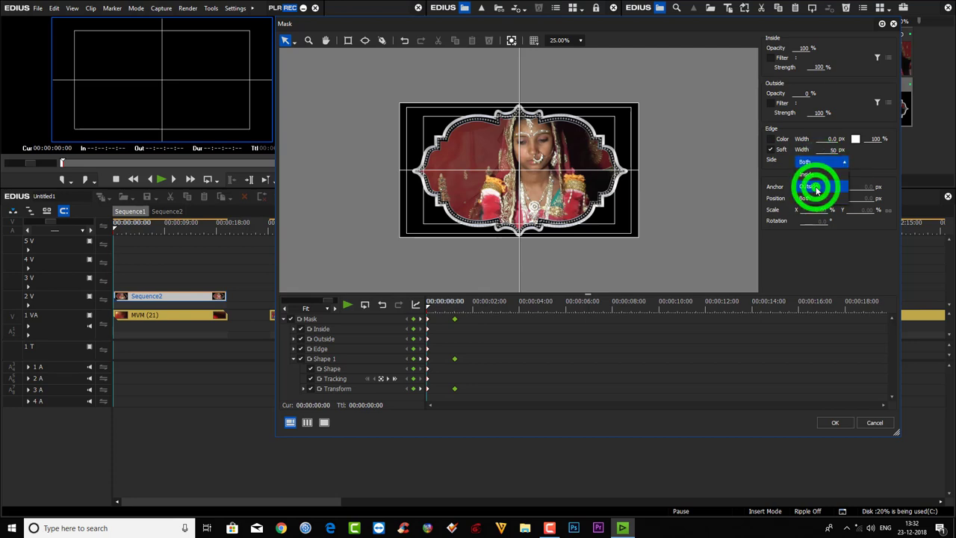
{"action": "left_click", "coordinate": [837, 423]}
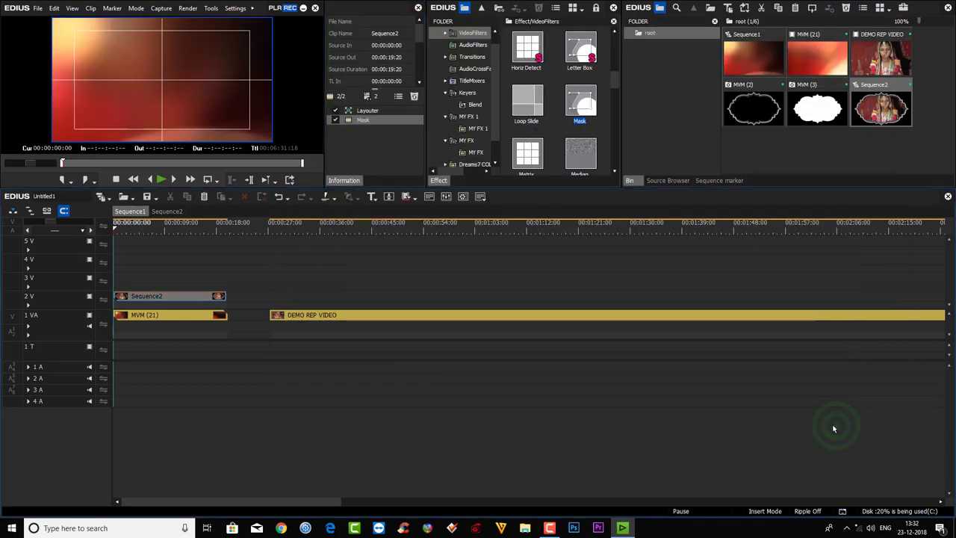
- Switch the mask's soft edge to the Inside, accept the change, and play the timeline from the start
{"action": "left_click", "coordinate": [387, 121]}
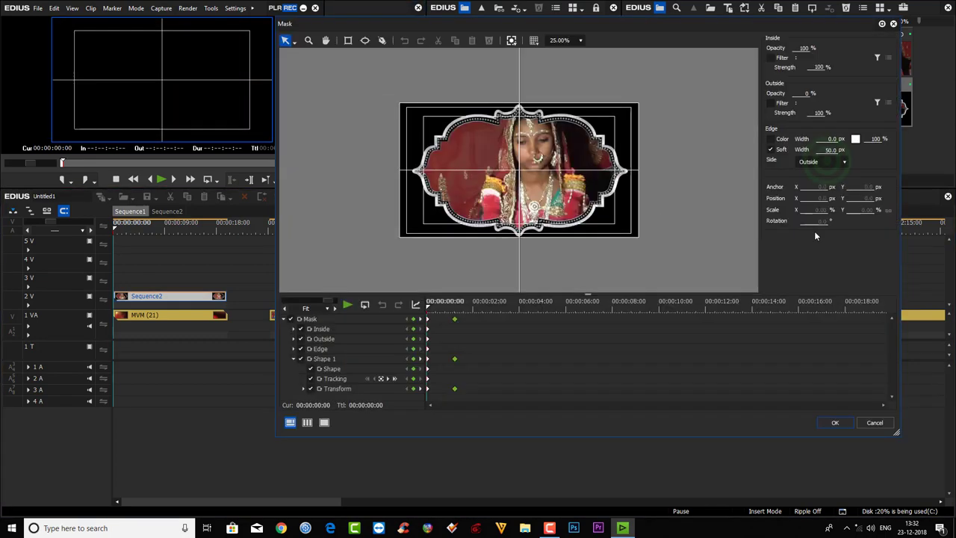
{"action": "left_click", "coordinate": [822, 162]}
{"action": "left_click", "coordinate": [823, 175]}
{"action": "left_click", "coordinate": [837, 424]}
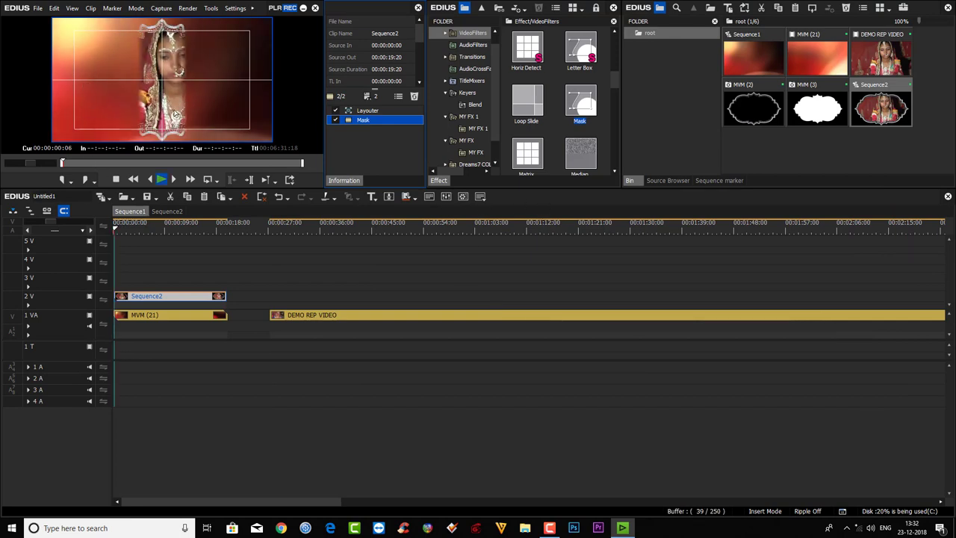
{"action": "left_click", "coordinate": [112, 230]}
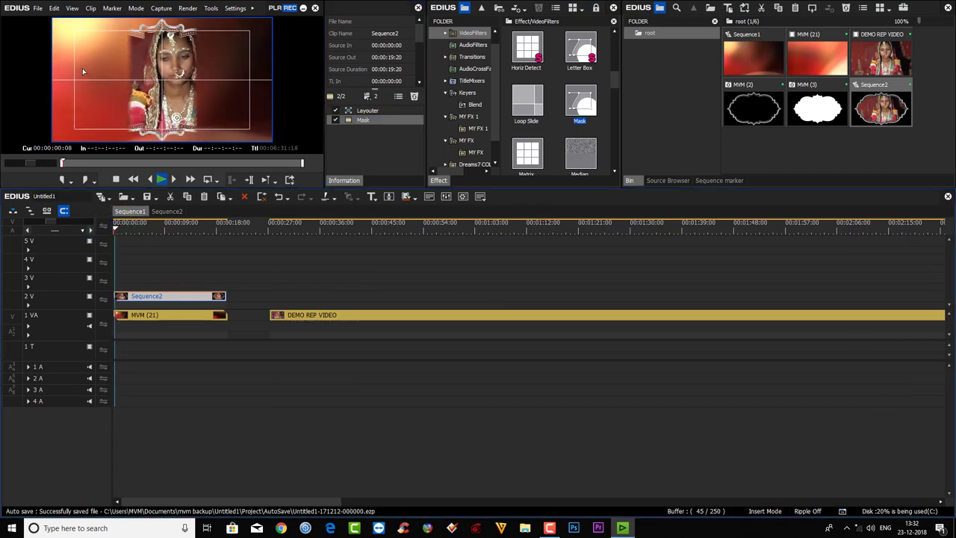
- At 00:00:00:13 in the Mask settings, set the soft edge side to Both and its width to 100 px, and accept
{"action": "left_click", "coordinate": [380, 124]}
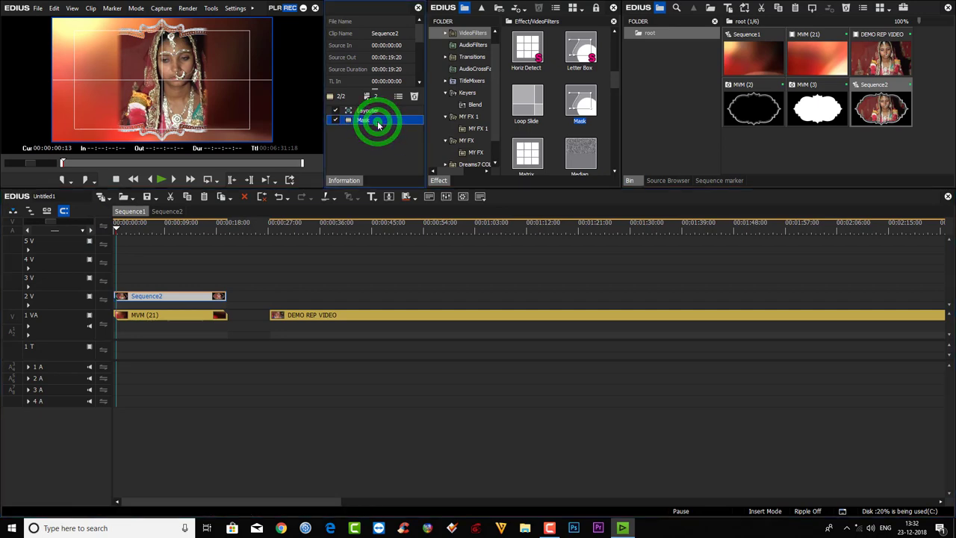
{"action": "double_click", "coordinate": [390, 127]}
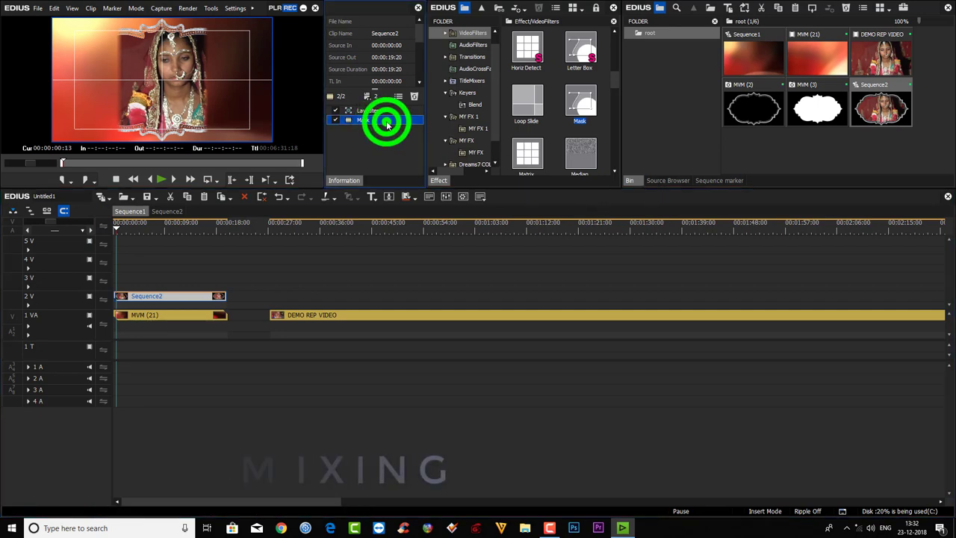
{"action": "left_click", "coordinate": [829, 163]}
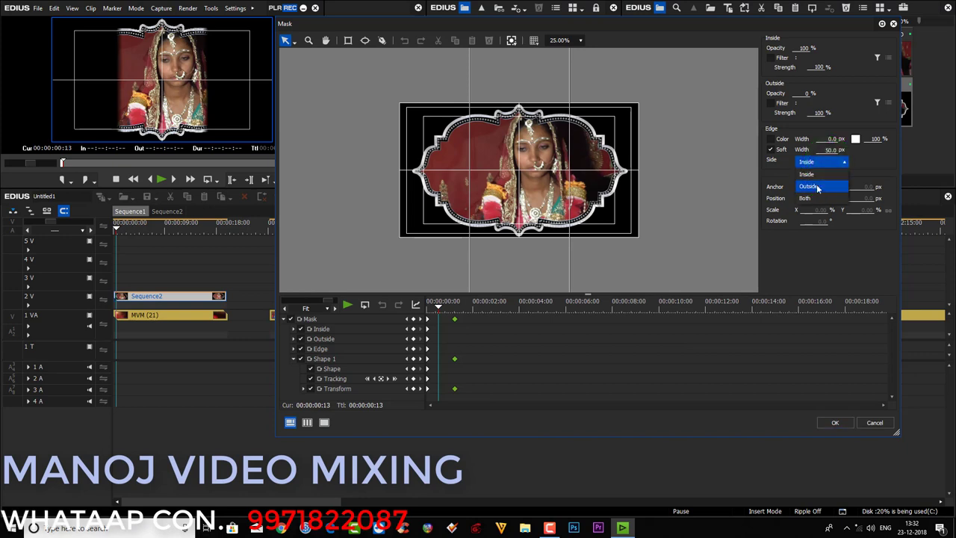
{"action": "left_click", "coordinate": [816, 192]}
{"action": "left_click", "coordinate": [817, 199]}
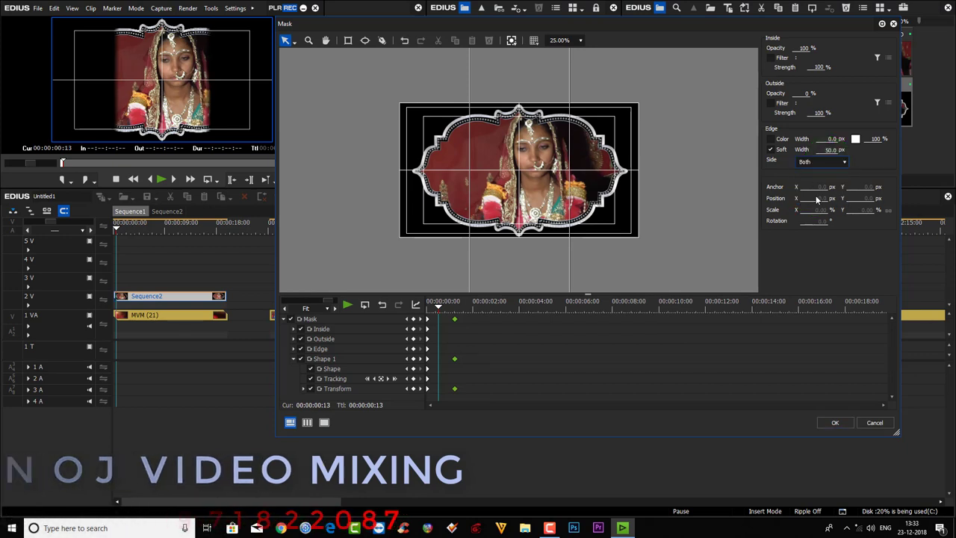
{"action": "left_click", "coordinate": [830, 149]}
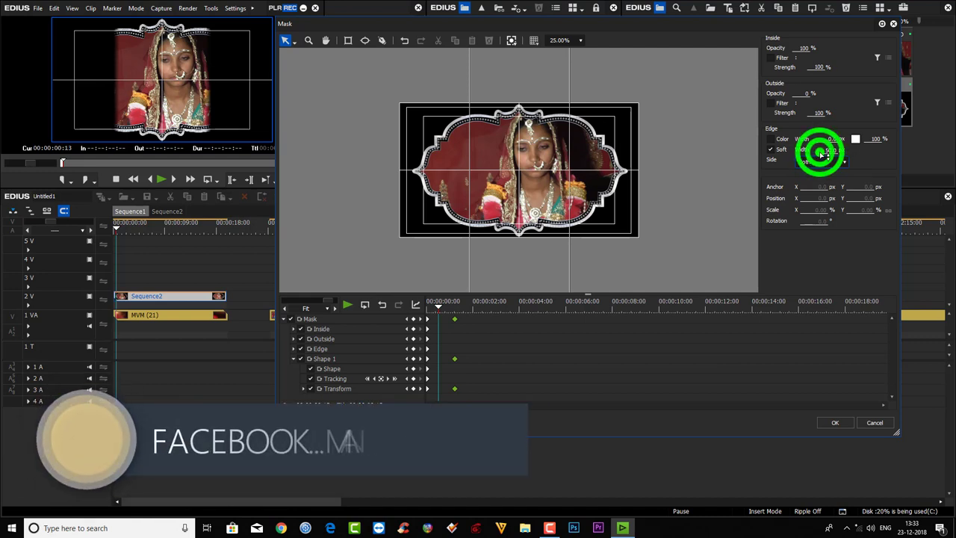
{"action": "type", "text": "1"}
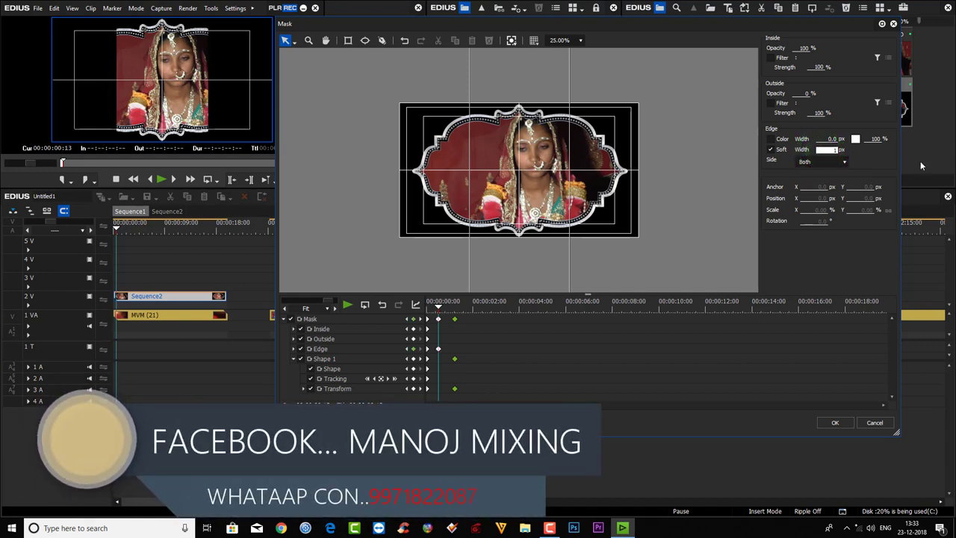
{"action": "type", "text": "00"}
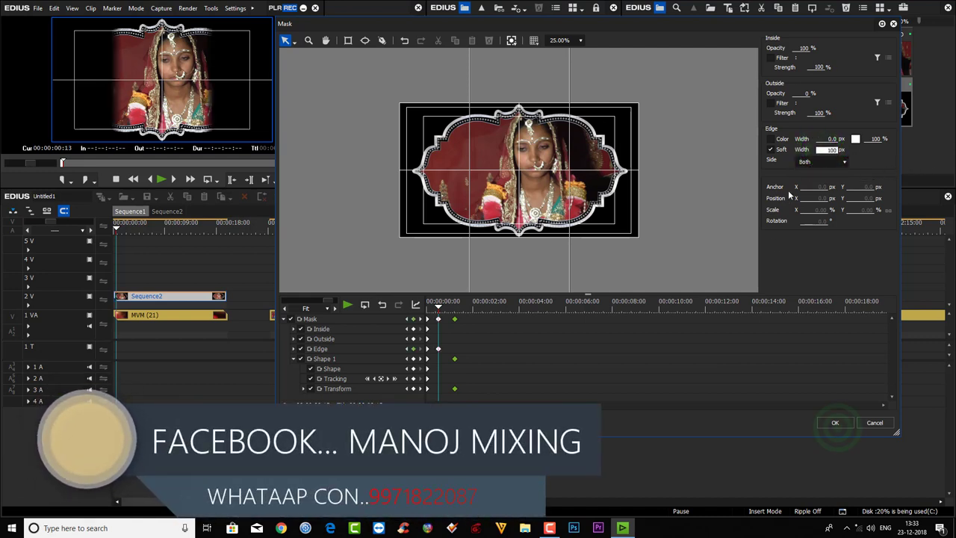
{"action": "left_click", "coordinate": [836, 422]}
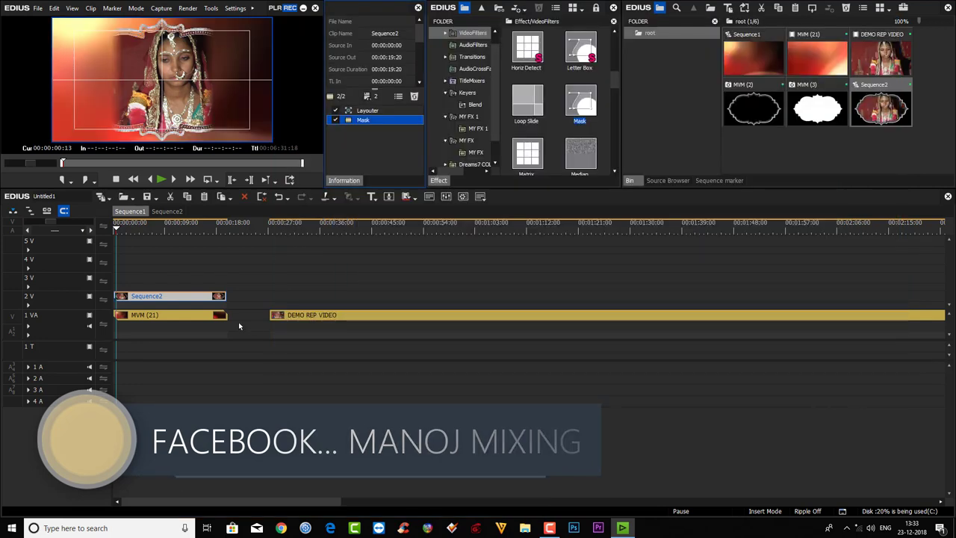
- Review the softened mask opening from the start, on the timeline and in the Mask settings, and close the settings
{"action": "left_click", "coordinate": [108, 232]}
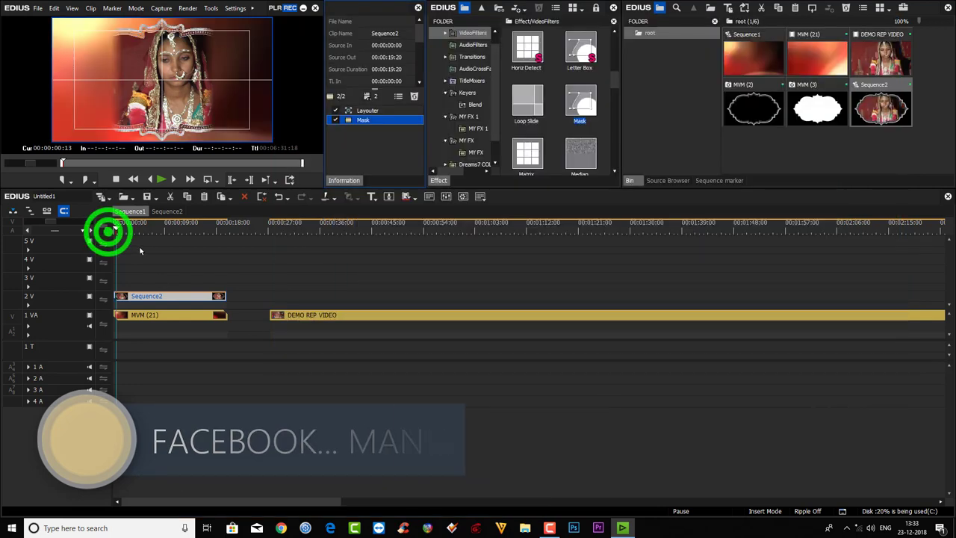
{"action": "key", "text": "space"}
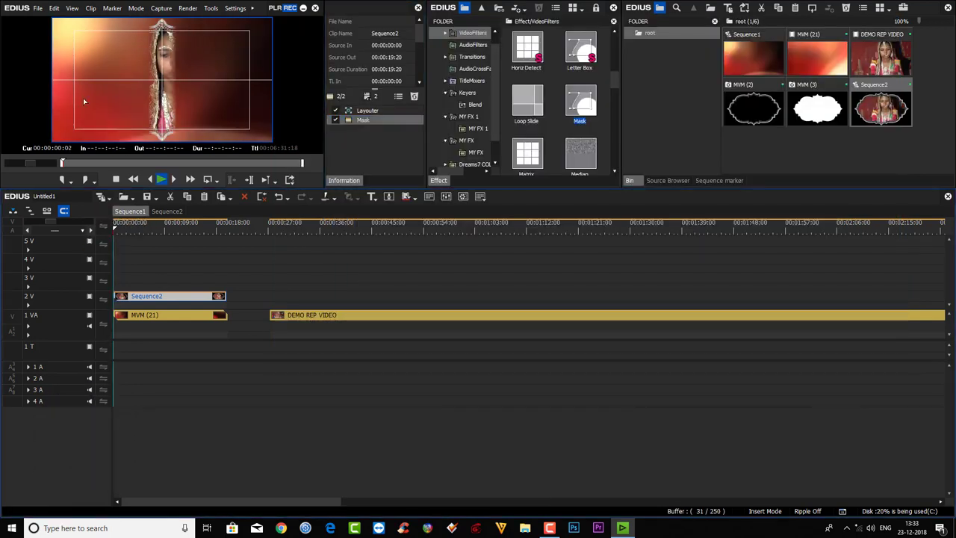
{"action": "left_click", "coordinate": [407, 119]}
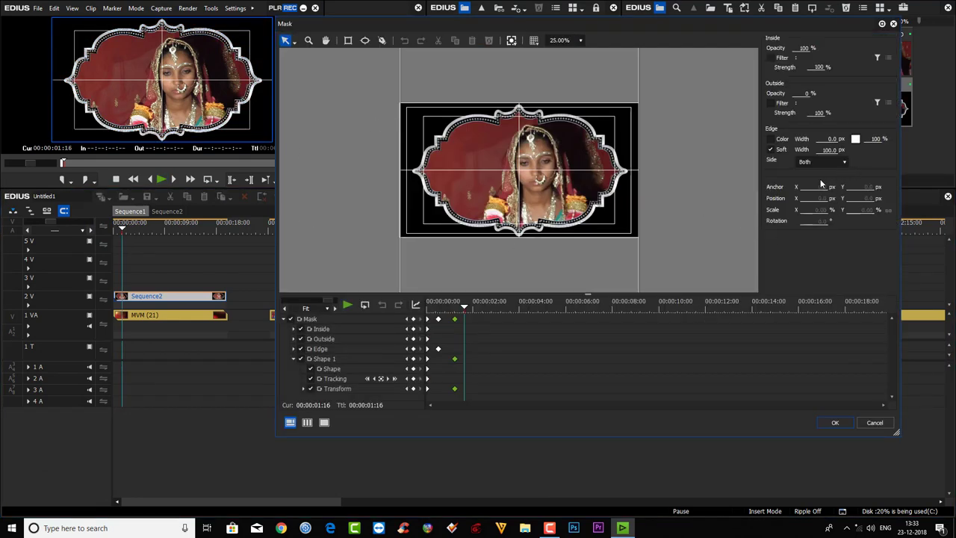
{"action": "left_click", "coordinate": [457, 308]}
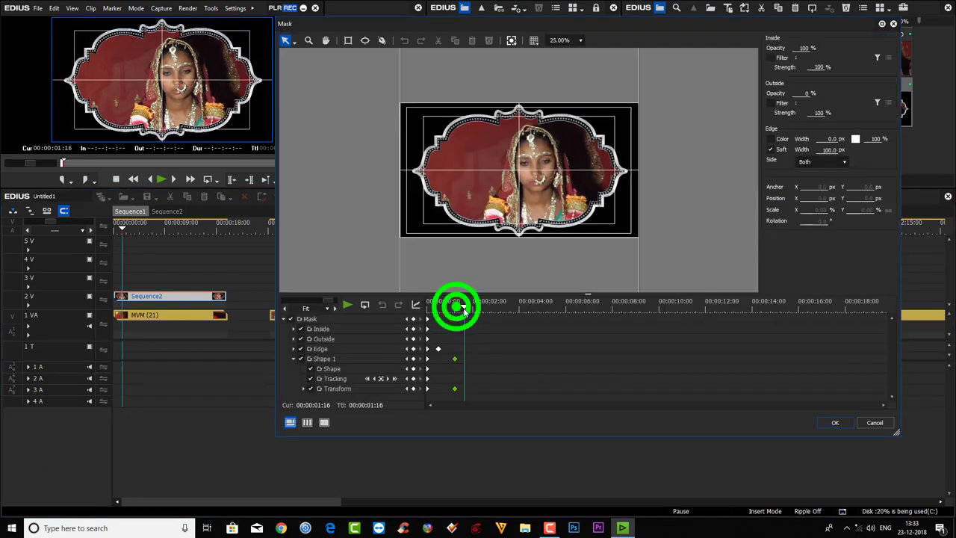
{"action": "left_click_drag", "start_coordinate": [464, 311], "coordinate": [416, 311]}
{"action": "key", "text": "space"}
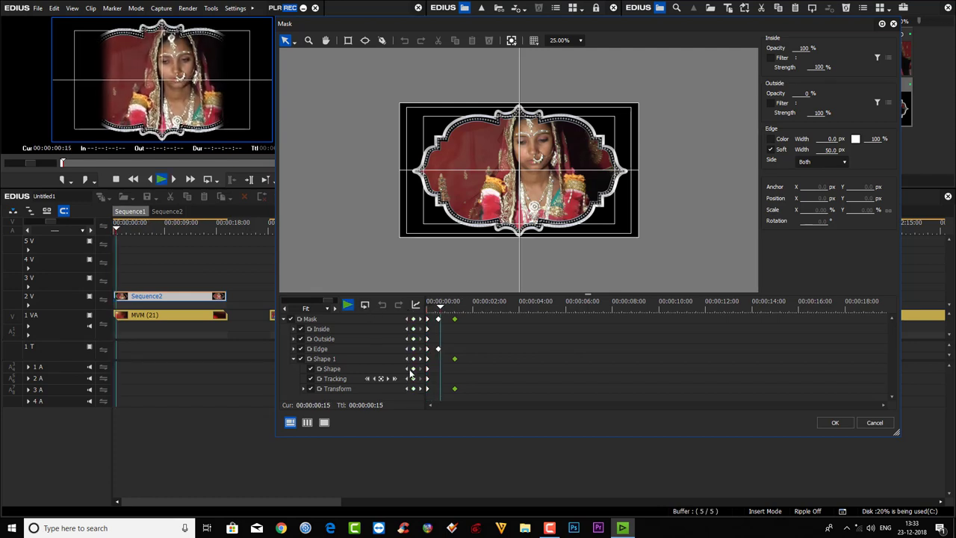
{"action": "left_click", "coordinate": [446, 305]}
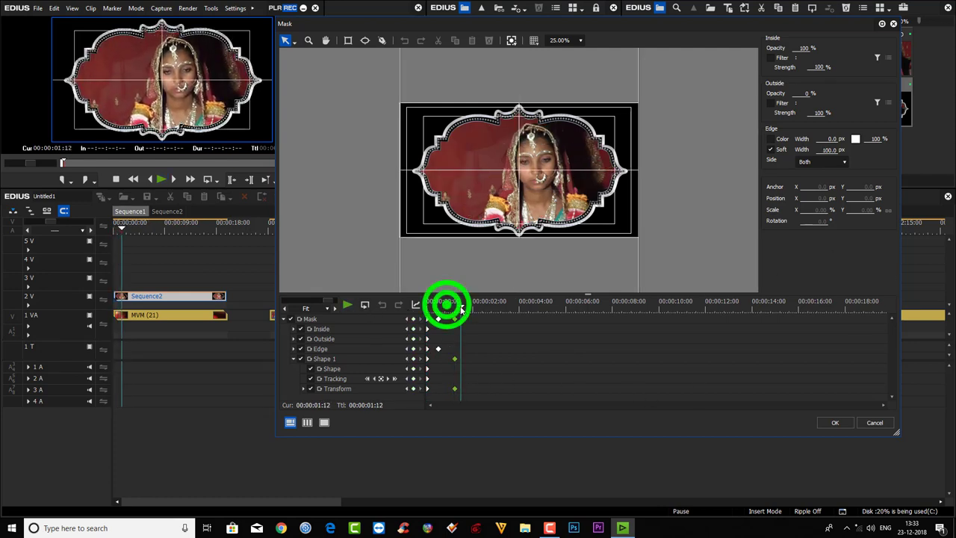
{"action": "left_click_drag", "start_coordinate": [462, 308], "coordinate": [390, 305]}
{"action": "key", "text": "space"}
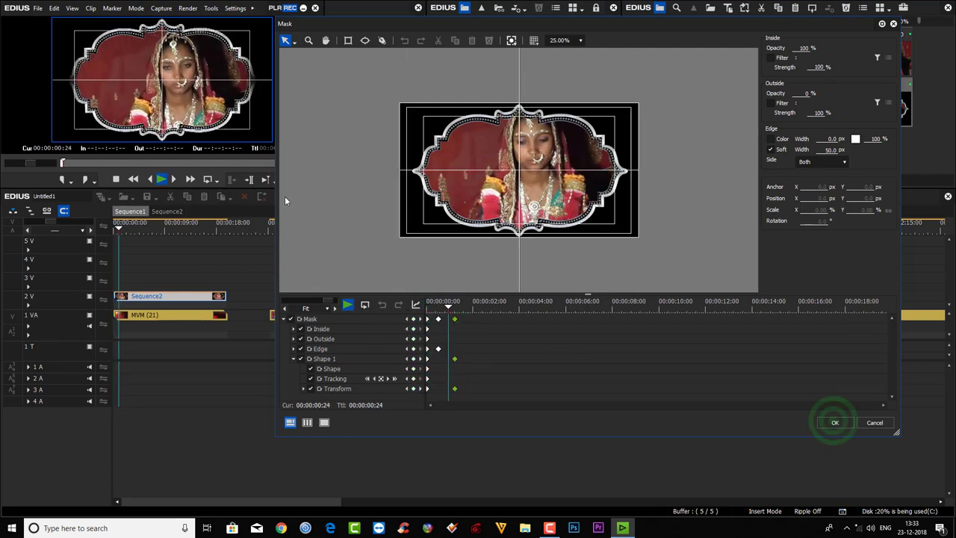
{"action": "left_click", "coordinate": [834, 423]}
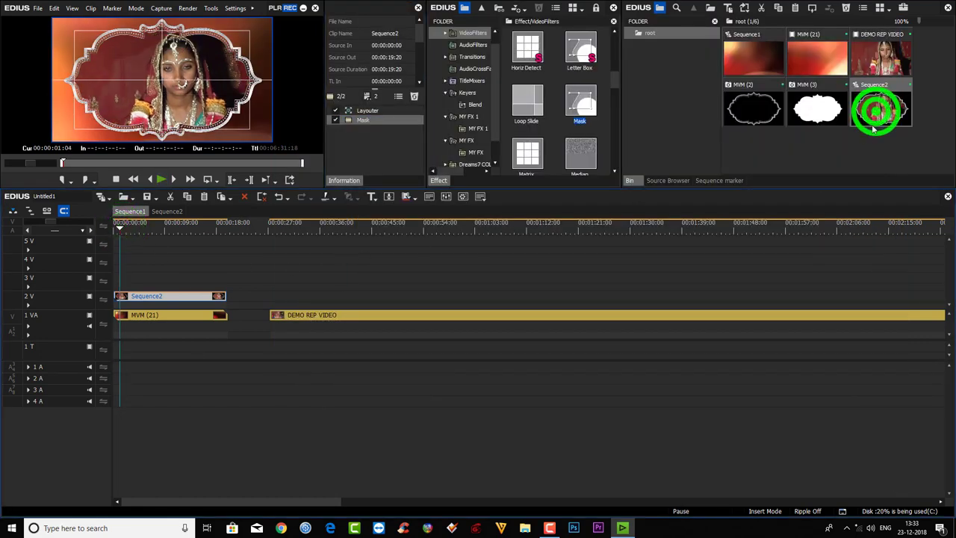
- Place another copy of Sequence2 on track 2 V above the start of DEMO REP VIDEO and park the playhead at 00:00:30:17
{"action": "left_click_drag", "start_coordinate": [874, 129], "coordinate": [254, 283]}
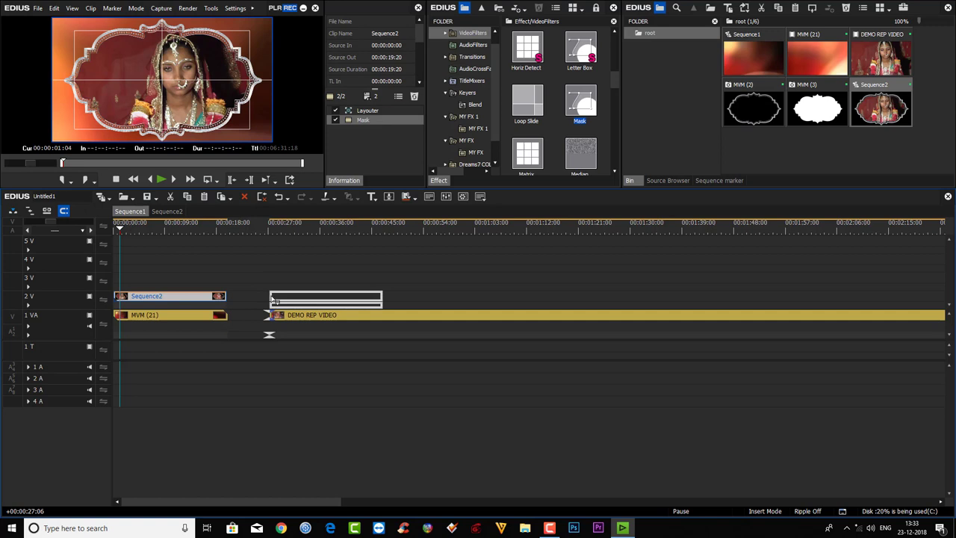
{"action": "left_click_drag", "start_coordinate": [272, 299], "coordinate": [273, 299]}
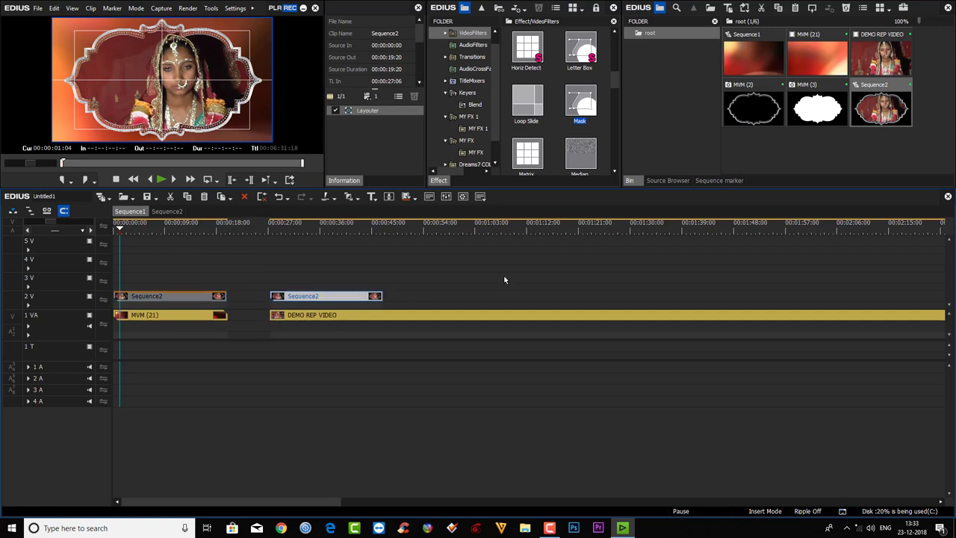
{"action": "left_click", "coordinate": [296, 229]}
{"action": "mouse_move", "coordinate": [290, 233]}
{"action": "left_mouse_down"}
{"action": "mouse_move", "coordinate": [275, 231]}
{"action": "mouse_move", "coordinate": [290, 231]}
{"action": "left_mouse_up"}
- Try the Median filter on the DEMO REP VIDEO clip, check its settings, and remove the filter
{"action": "left_click_drag", "start_coordinate": [568, 152], "coordinate": [348, 321]}
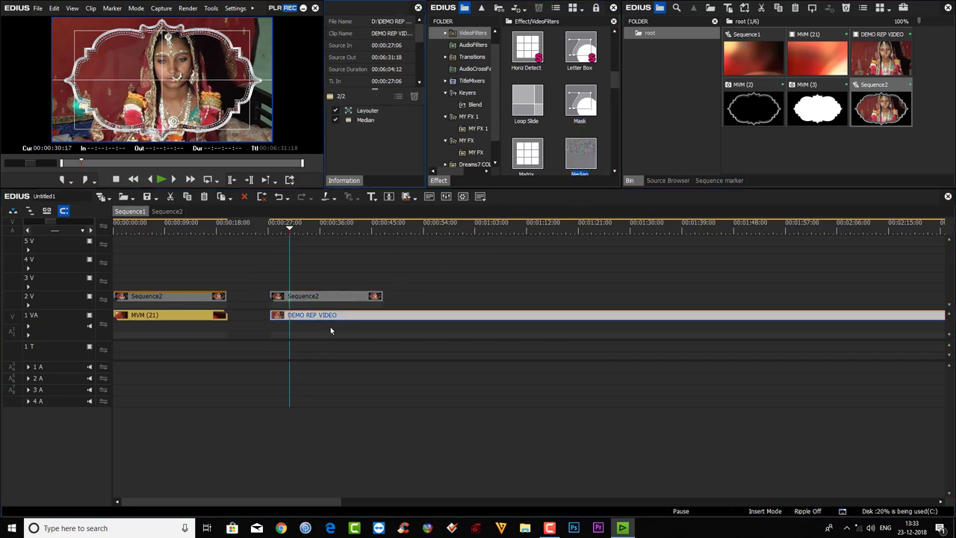
{"action": "double_click", "coordinate": [377, 119]}
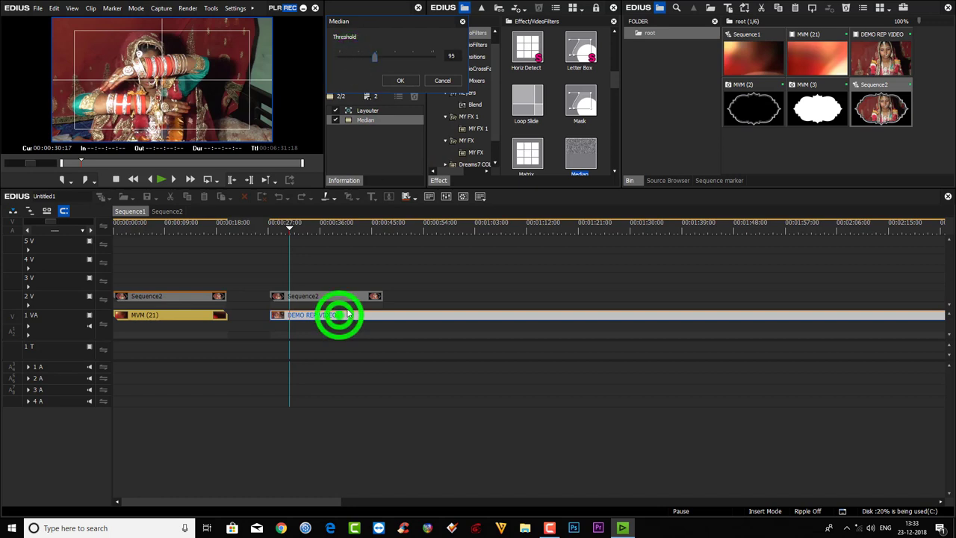
{"action": "left_click", "coordinate": [408, 82]}
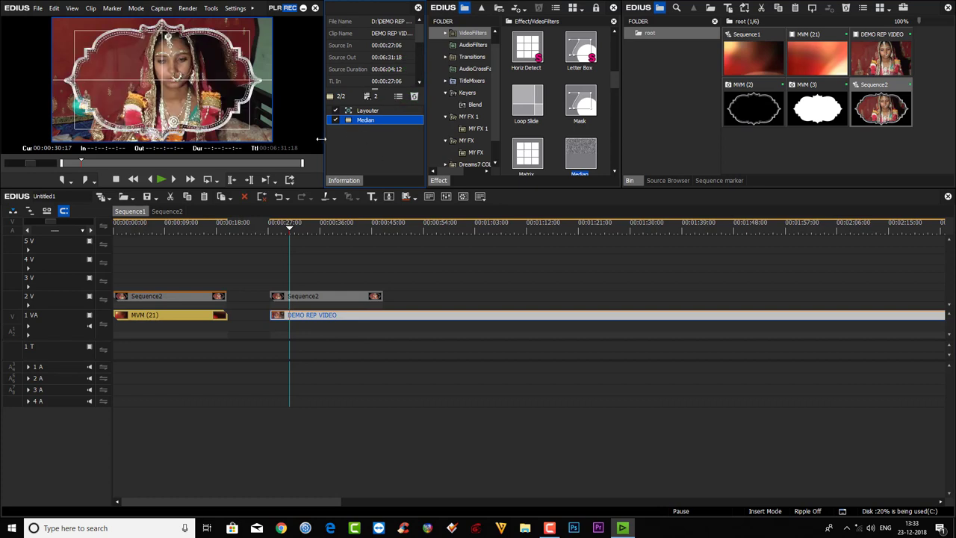
{"action": "left_click", "coordinate": [414, 96]}
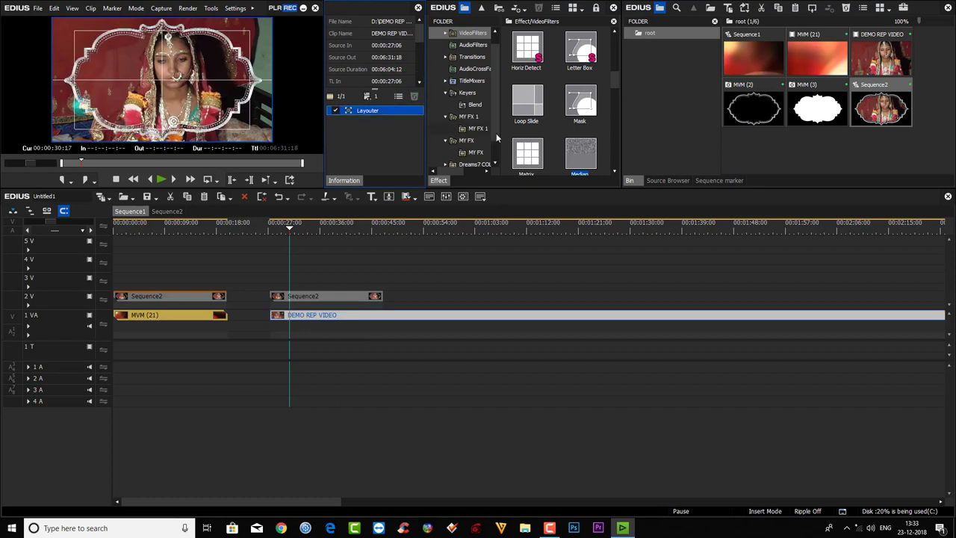
- Apply the Monotone color correction filter to the DEMO REP VIDEO clip, check its U and V settings, and accept them
{"action": "scroll", "coordinate": [581, 140], "scroll_direction": "down", "scroll_amount": 2}
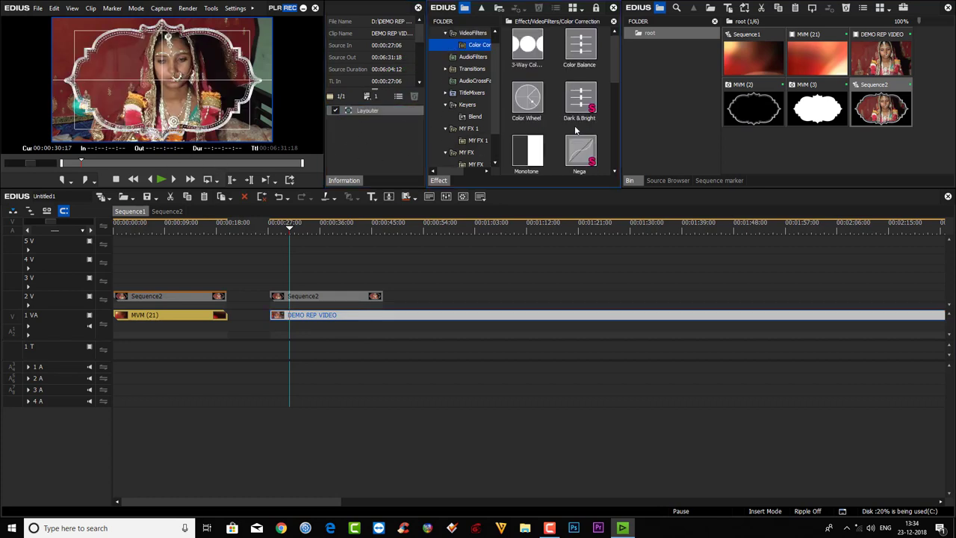
{"action": "scroll", "coordinate": [575, 129], "scroll_direction": "down", "scroll_amount": 1}
{"action": "left_click", "coordinate": [526, 81]}
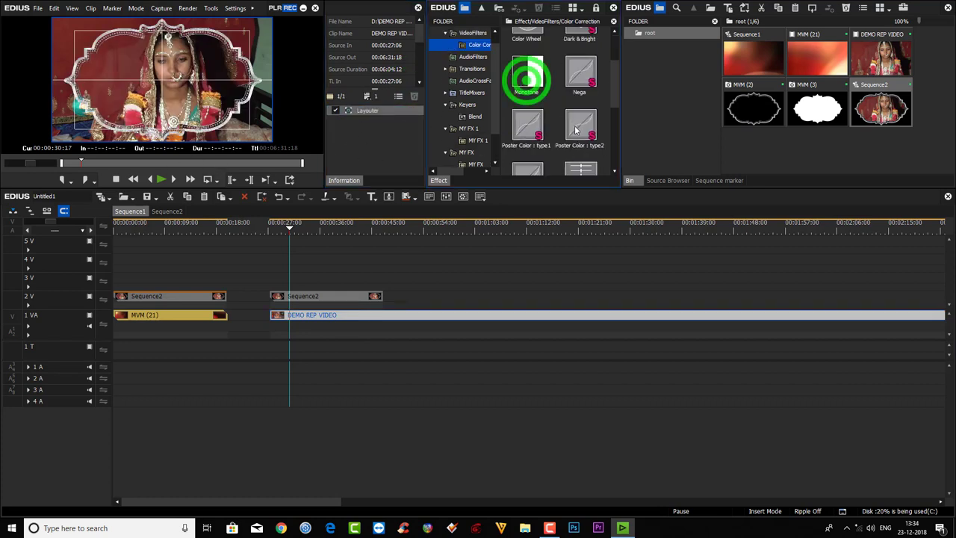
{"action": "left_click_drag", "start_coordinate": [528, 81], "coordinate": [367, 320]}
{"action": "left_click", "coordinate": [366, 119]}
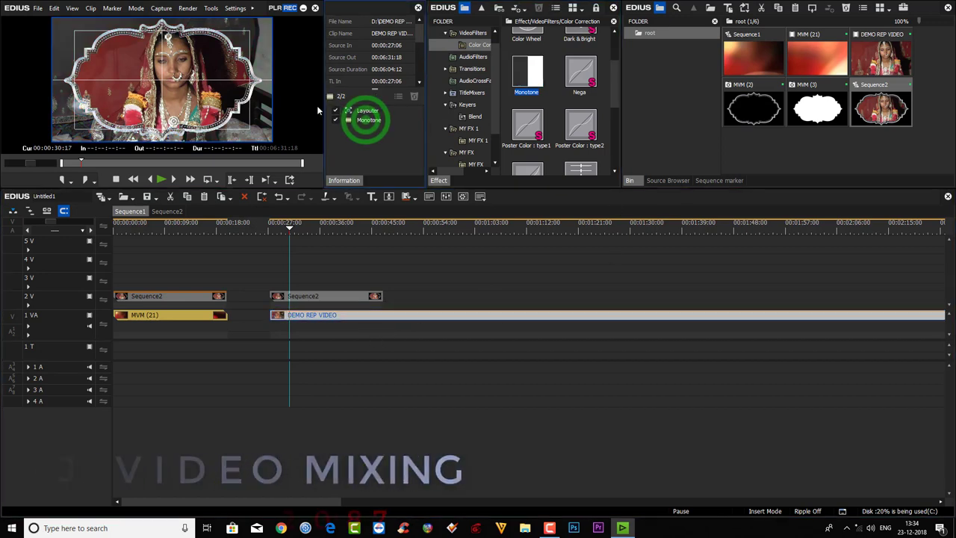
{"action": "double_click", "coordinate": [366, 120]}
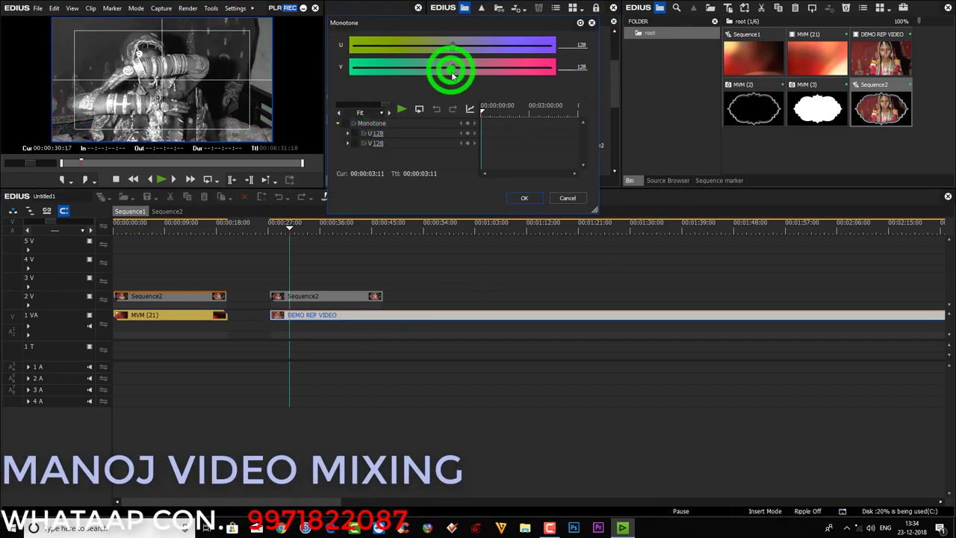
{"action": "left_click", "coordinate": [523, 197]}
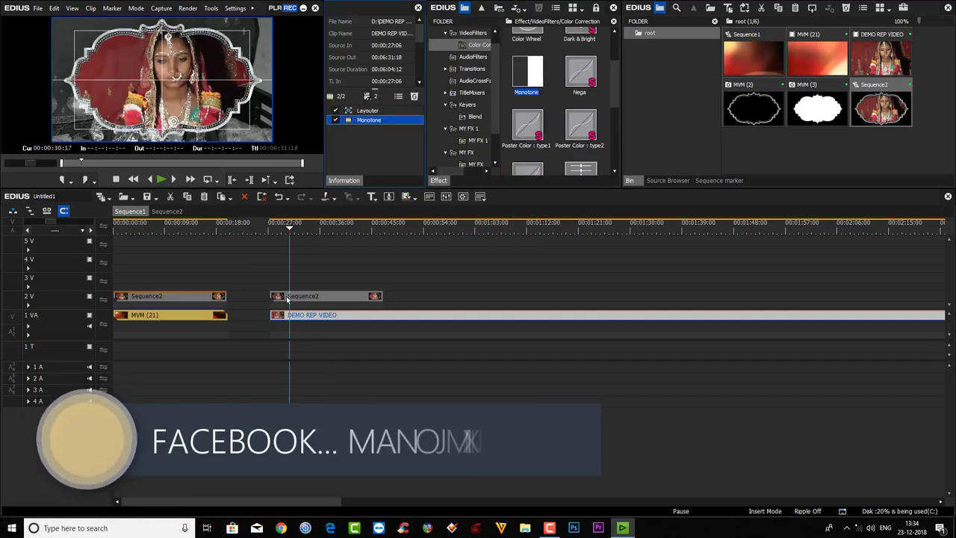
- Apply the 2D Circle transition to the start of the second Sequence2 clip at 00:00:27:06 and play it
{"action": "left_click", "coordinate": [268, 230]}
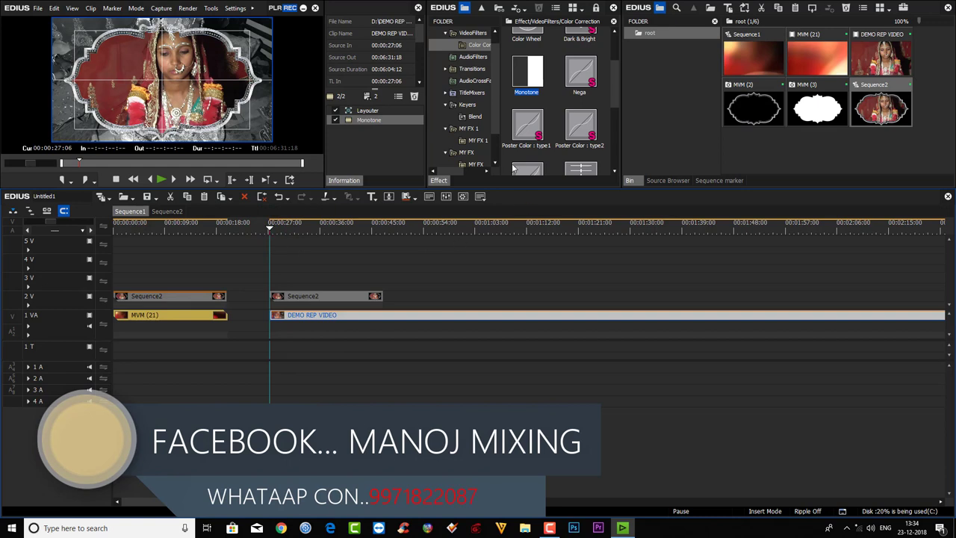
{"action": "left_click", "coordinate": [445, 33]}
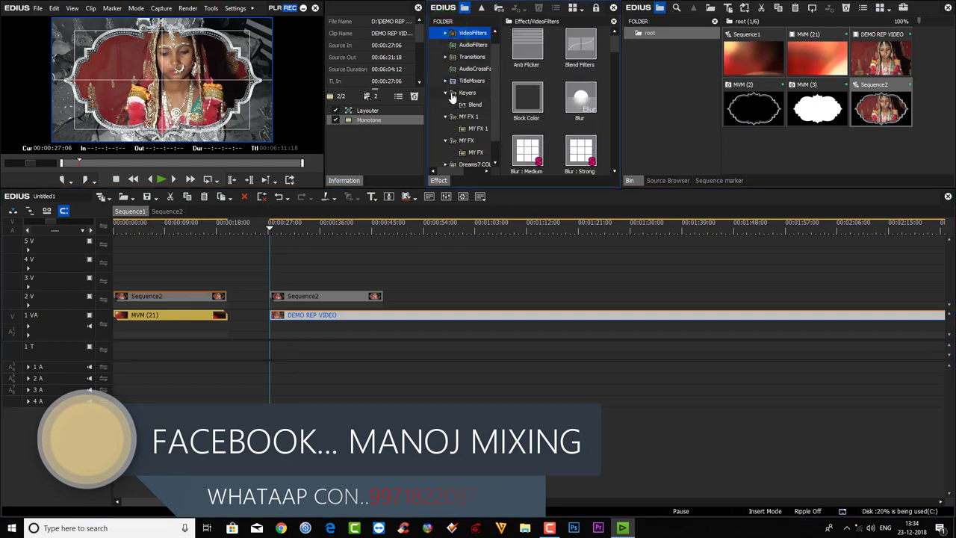
{"action": "left_click", "coordinate": [446, 57]}
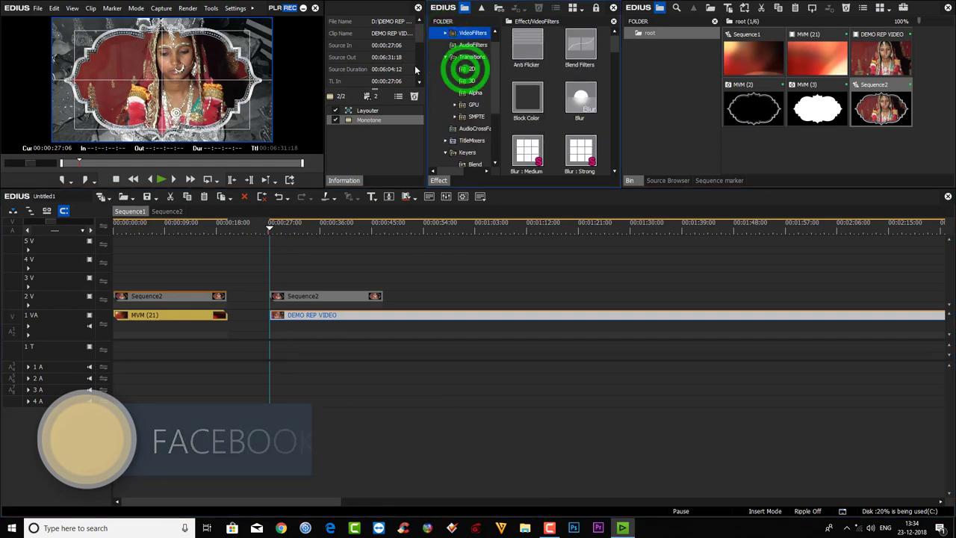
{"action": "left_click", "coordinate": [464, 69]}
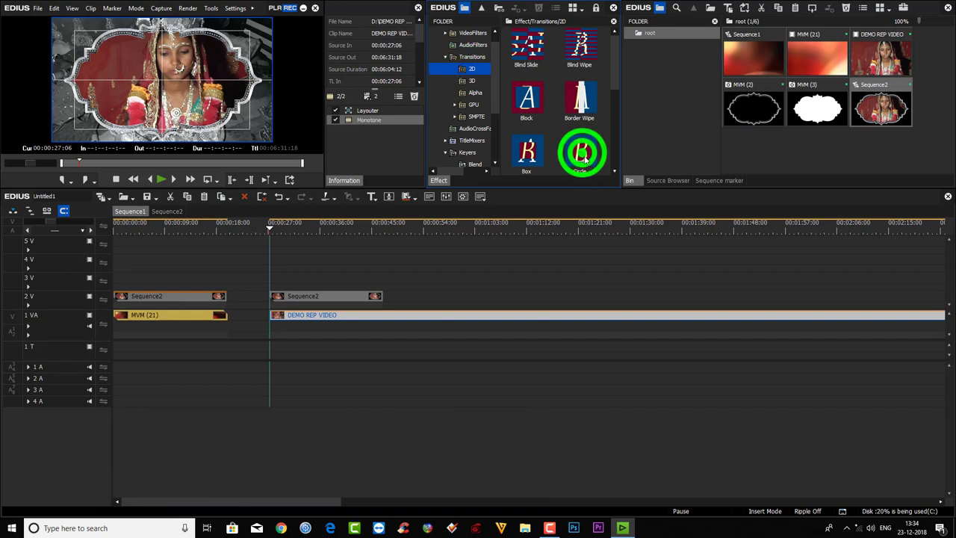
{"action": "left_click", "coordinate": [585, 159]}
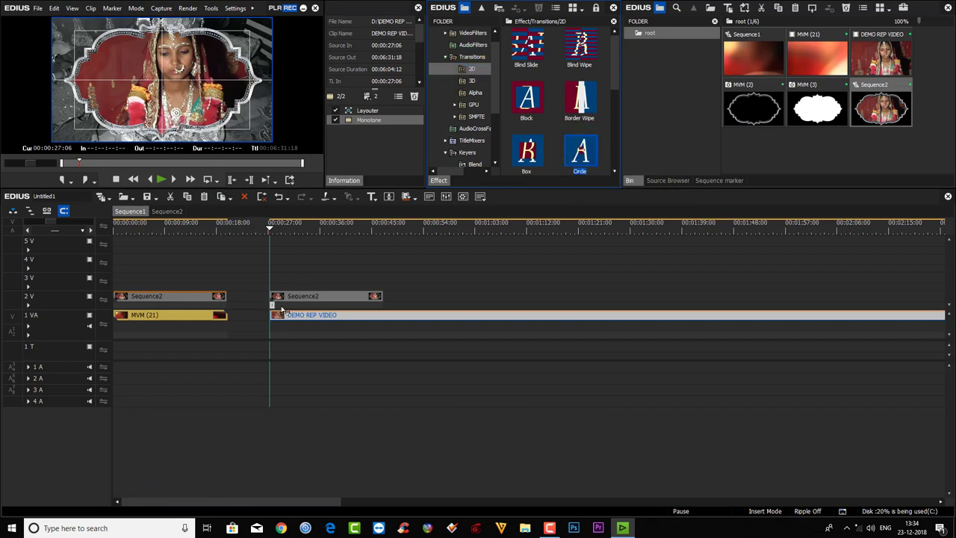
{"action": "left_click_drag", "start_coordinate": [282, 310], "coordinate": [355, 304]}
{"action": "key", "text": "space"}
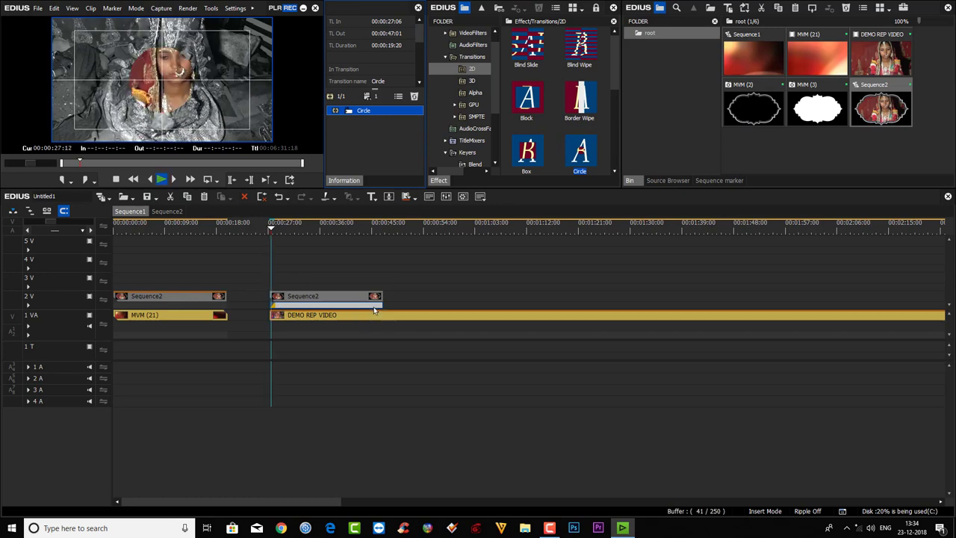
- Lengthen the Circle transition at the start of the second Sequence2 clip to about 00:00:06:18, checking it in playback
{"action": "left_click", "coordinate": [269, 226]}
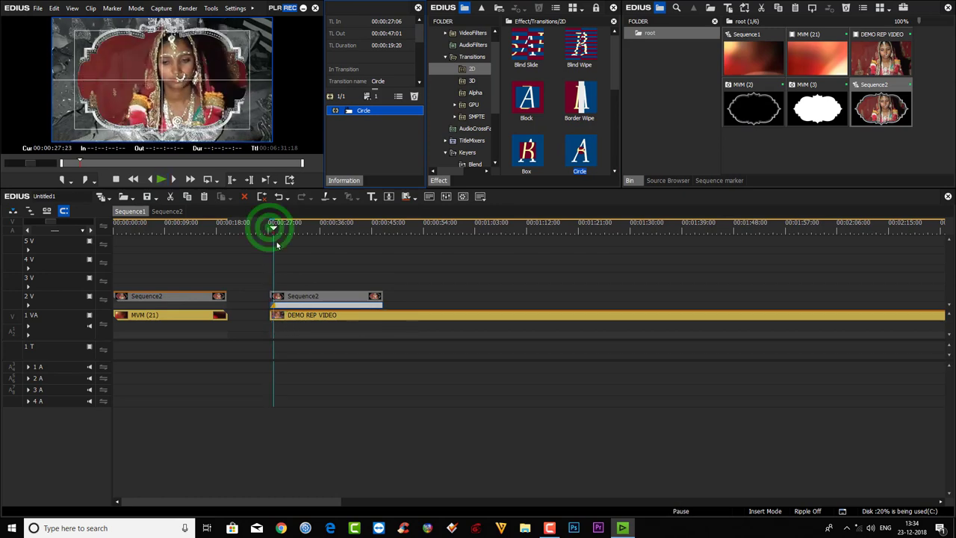
{"action": "left_click", "coordinate": [278, 306]}
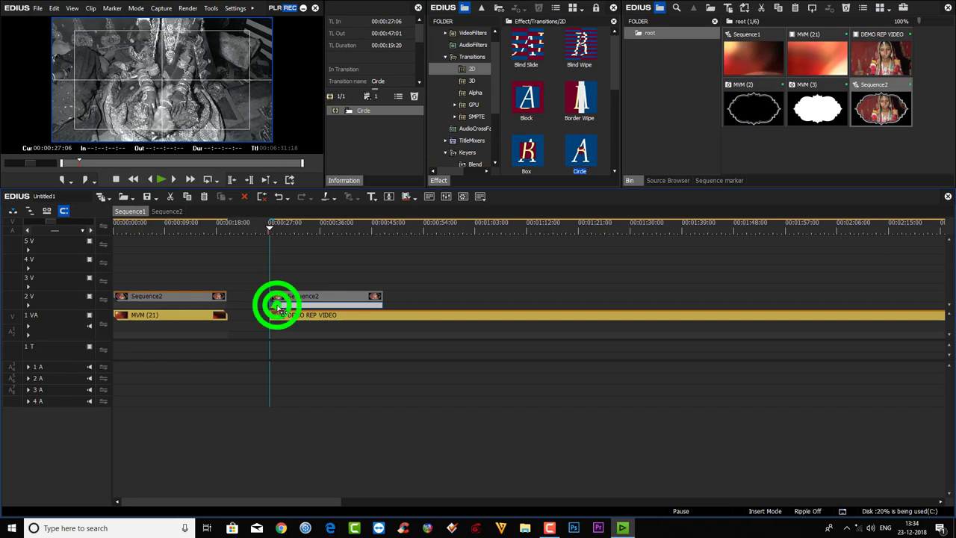
{"action": "left_click_drag", "start_coordinate": [278, 306], "coordinate": [309, 308]}
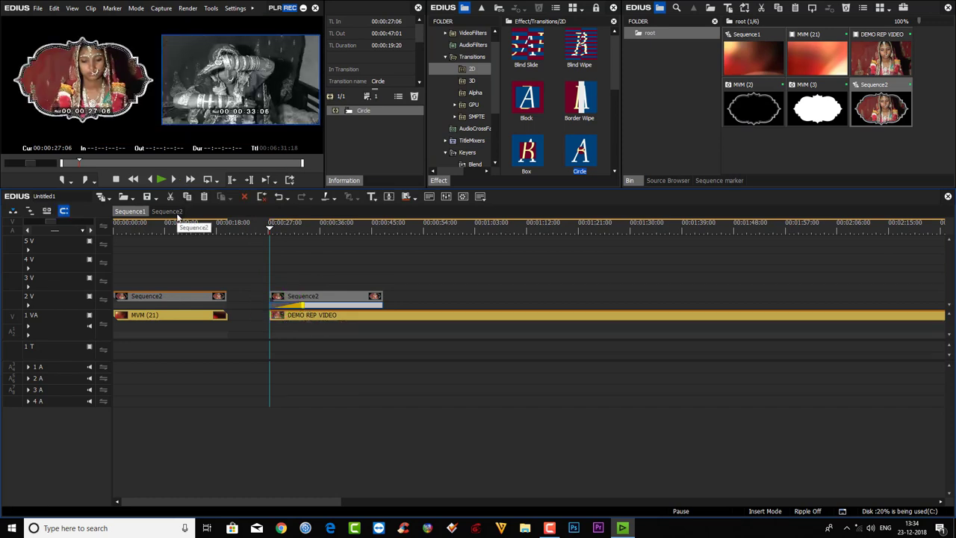
{"action": "left_click_drag", "start_coordinate": [52, 221], "coordinate": [63, 220]}
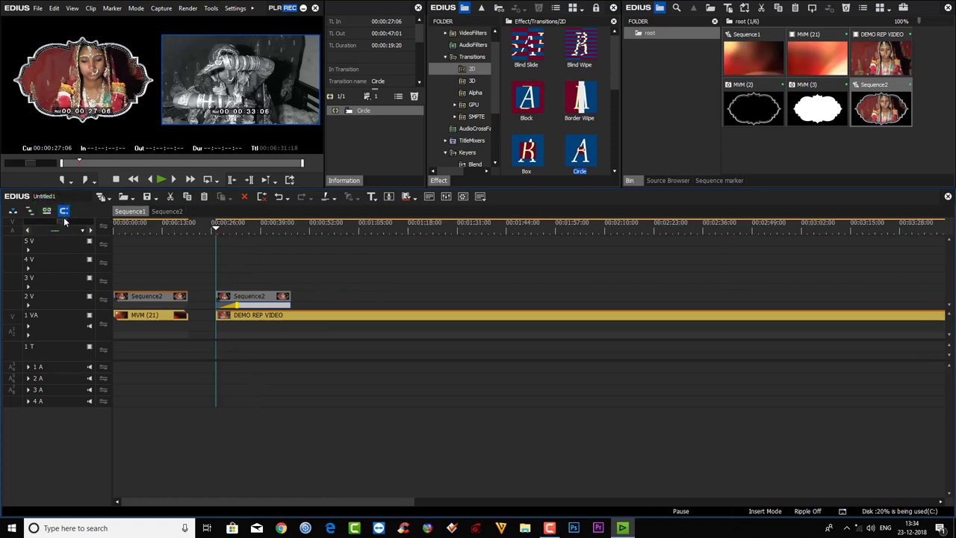
{"action": "left_click_drag", "start_coordinate": [237, 307], "coordinate": [252, 307]}
{"action": "left_click", "coordinate": [232, 49]}
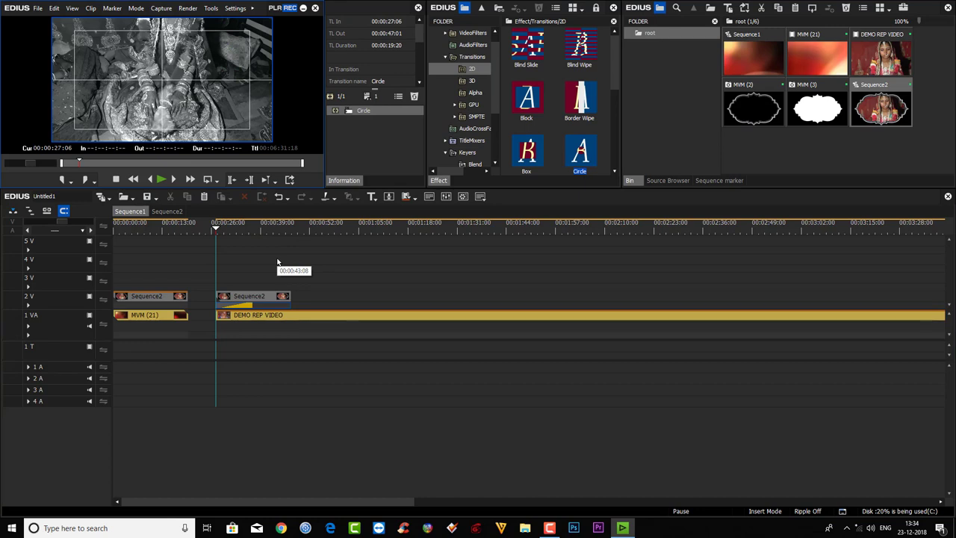
{"action": "key", "text": "space"}
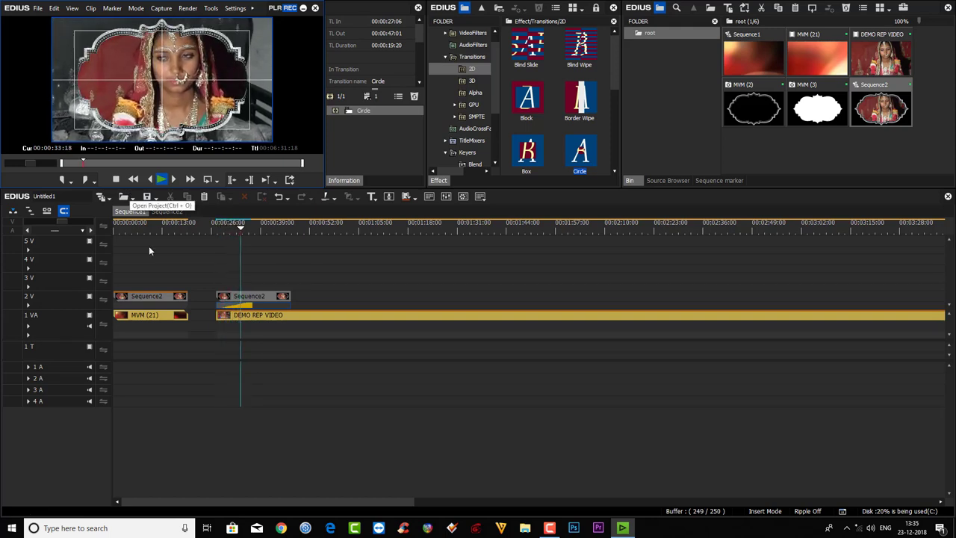
{"action": "left_click", "coordinate": [254, 306]}
{"action": "left_click", "coordinate": [214, 228]}
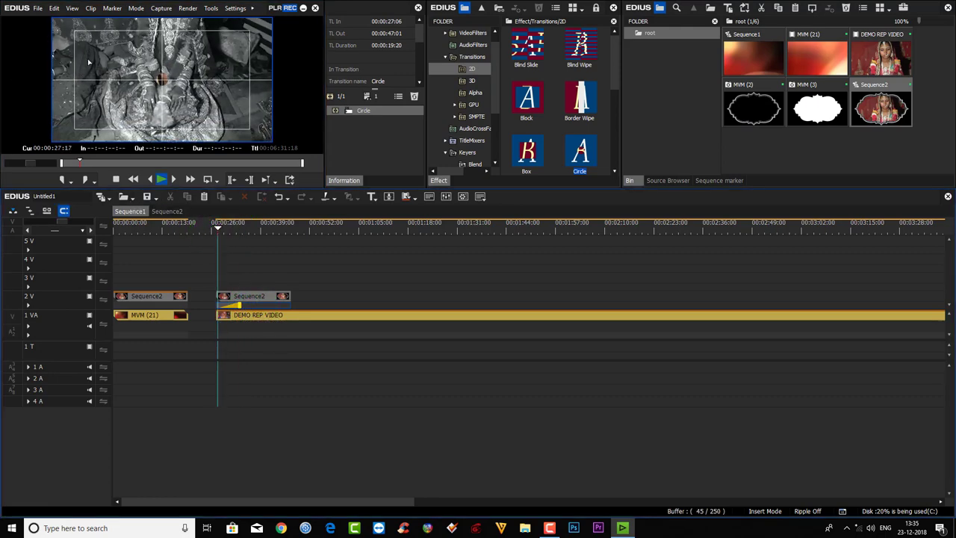
- In the Circle transition's settings, enable the border color and Soft Border with a 3.90 % width, leaving Smooth Slope off
{"action": "left_click", "coordinate": [232, 302]}
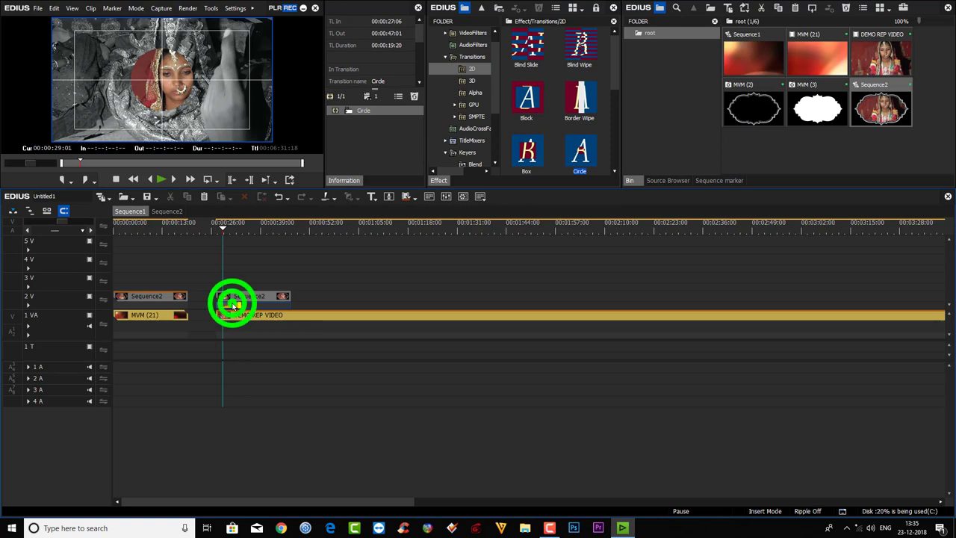
{"action": "left_click", "coordinate": [385, 109]}
{"action": "double_click", "coordinate": [385, 109]}
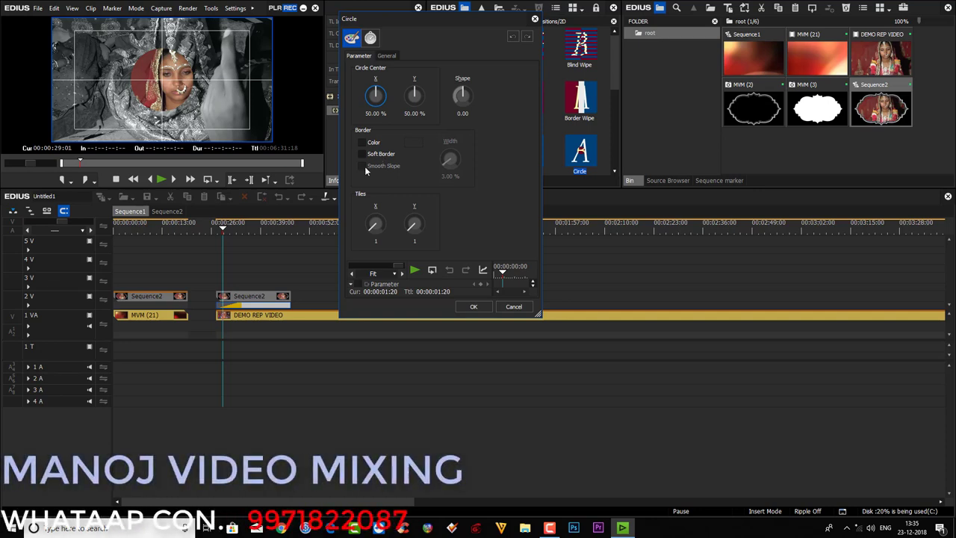
{"action": "left_click", "coordinate": [365, 145]}
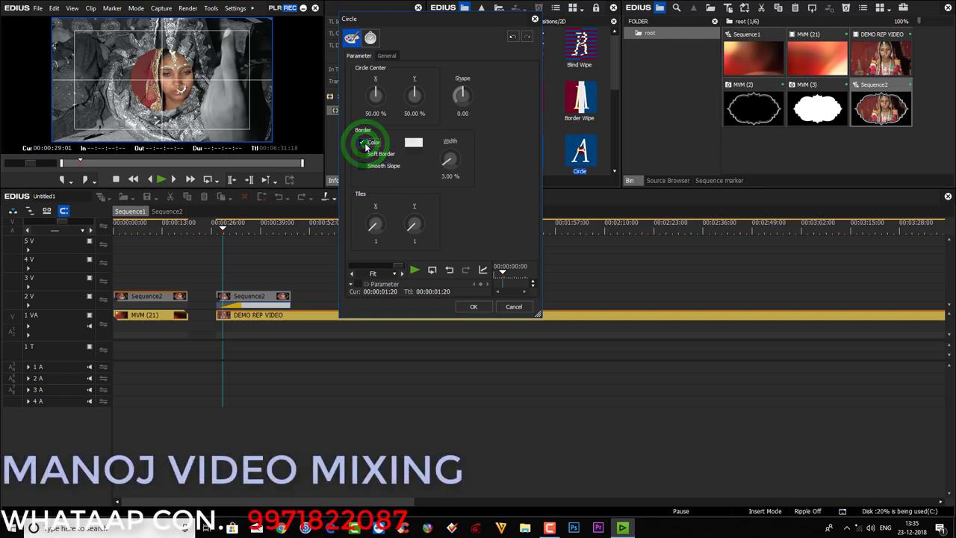
{"action": "left_click", "coordinate": [447, 163]}
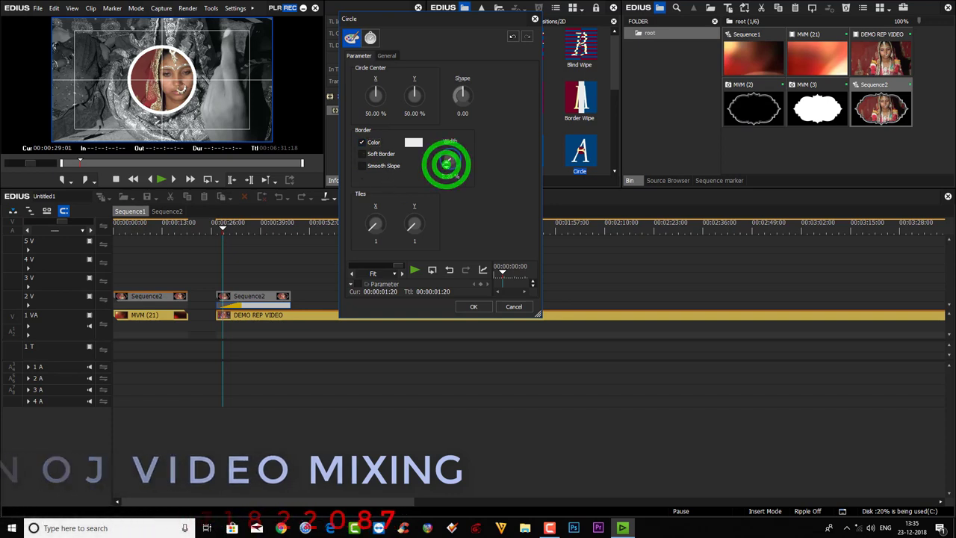
{"action": "left_click", "coordinate": [363, 154]}
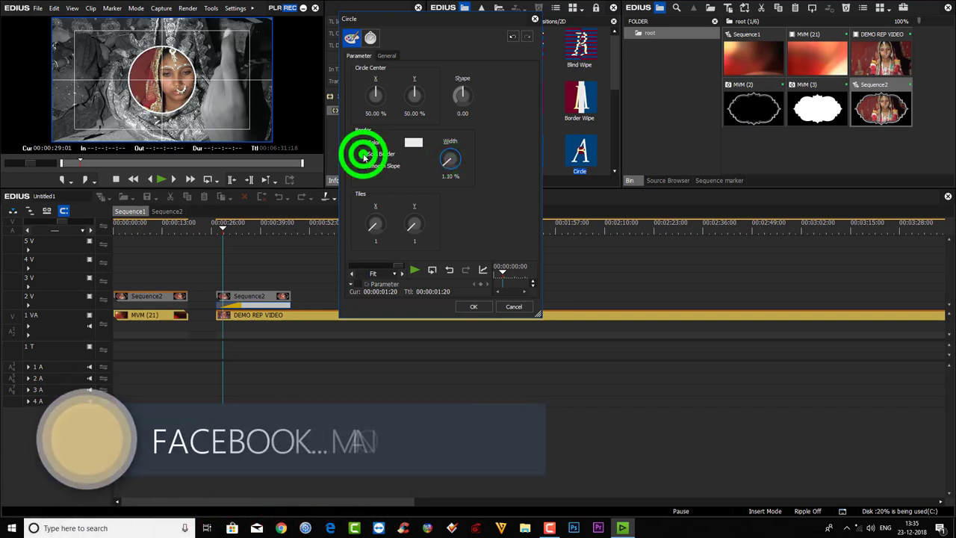
{"action": "left_click", "coordinate": [445, 160]}
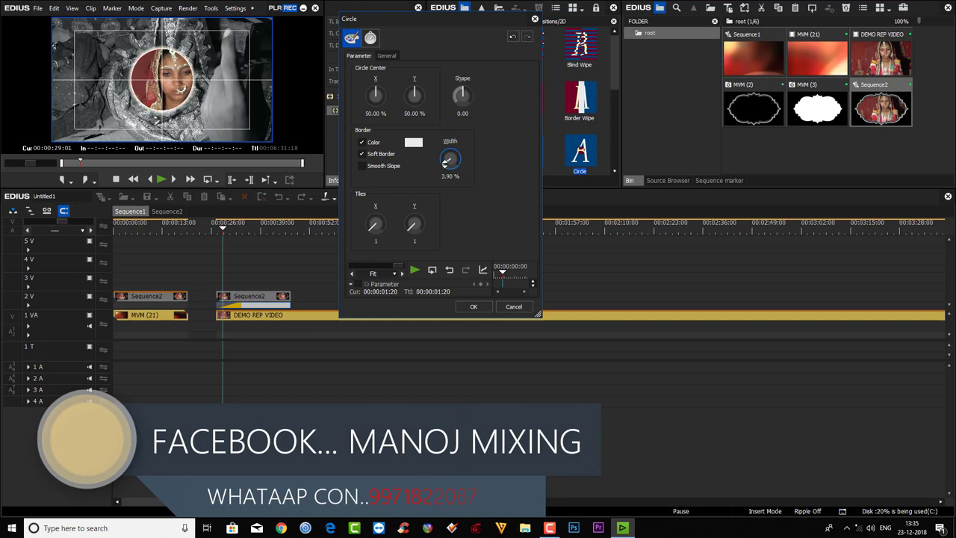
{"action": "left_click", "coordinate": [364, 165]}
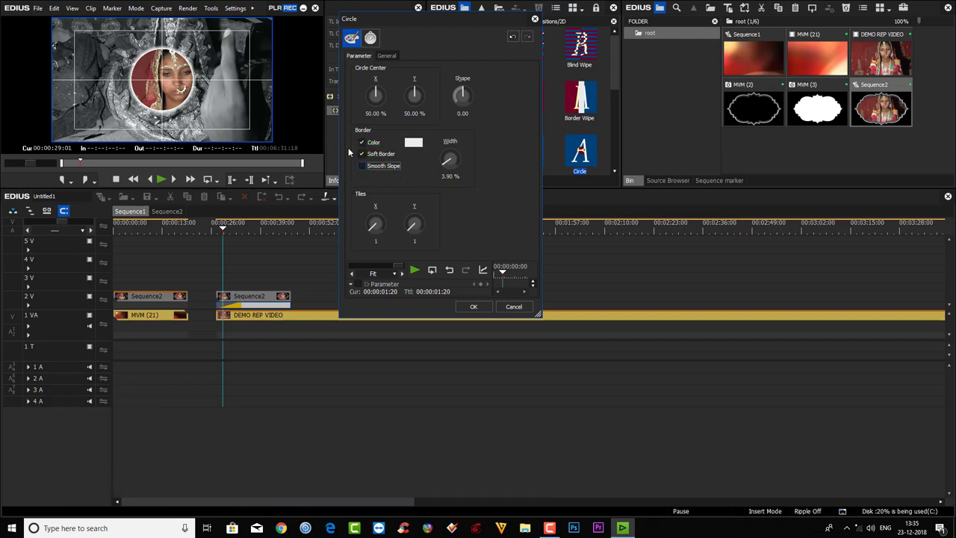
- Set the circle's border color to a bright cyan with Y 255, Cr 0 and Cb 183
{"action": "left_click", "coordinate": [416, 145]}
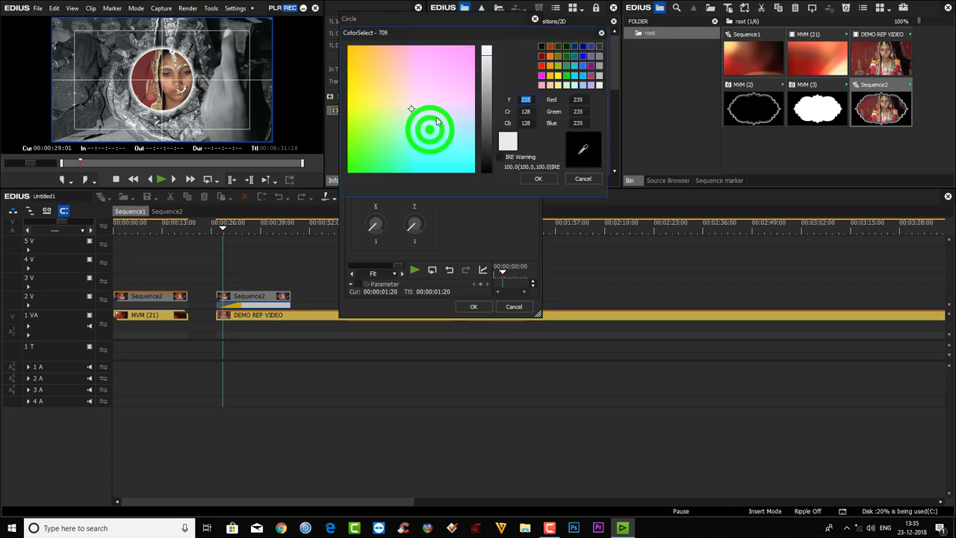
{"action": "left_click_drag", "start_coordinate": [429, 129], "coordinate": [433, 164]}
{"action": "left_click", "coordinate": [422, 159]}
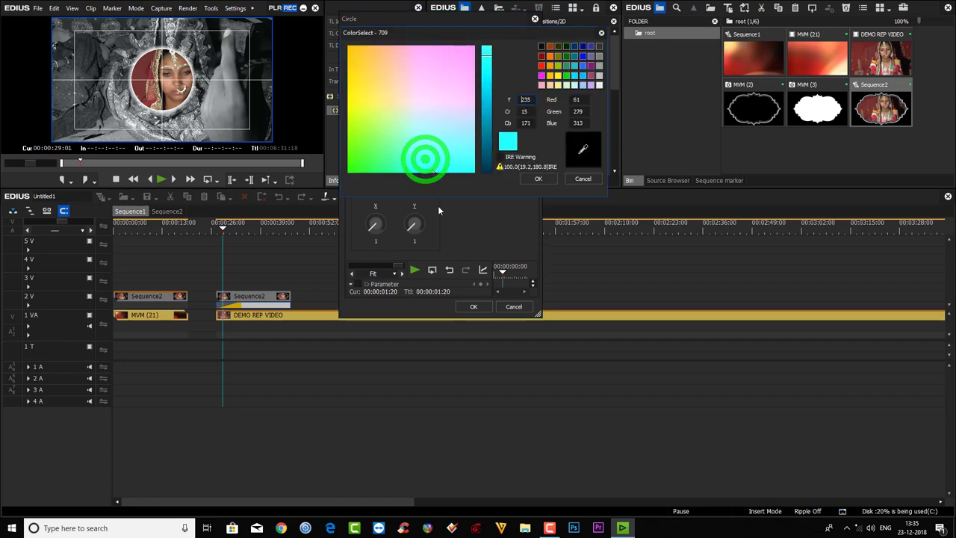
{"action": "left_click", "coordinate": [486, 53]}
{"action": "left_click_drag", "start_coordinate": [487, 56], "coordinate": [486, 46]}
{"action": "left_click", "coordinate": [535, 177]}
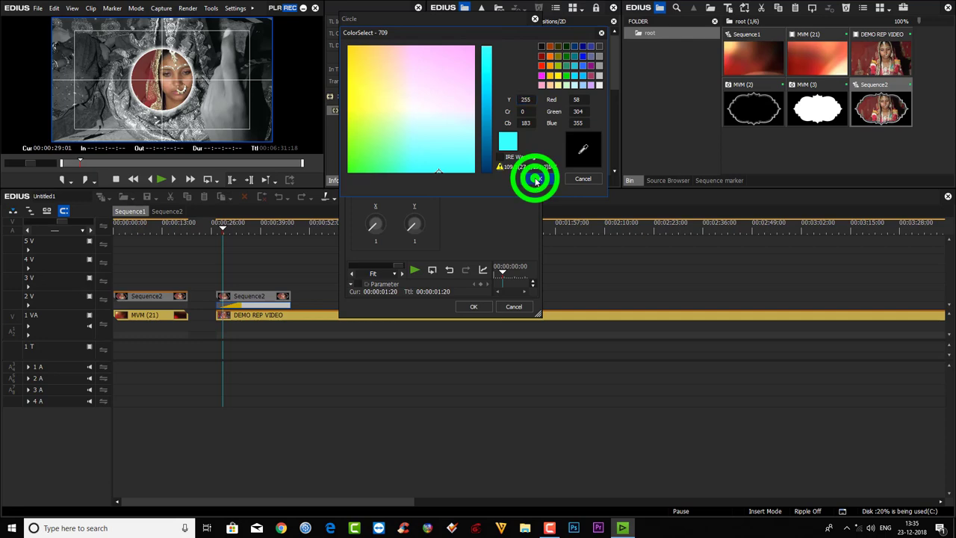
- Play the cyan-bordered circle opening from 00:00:27:06 and accept the Circle settings
{"action": "left_click", "coordinate": [216, 227]}
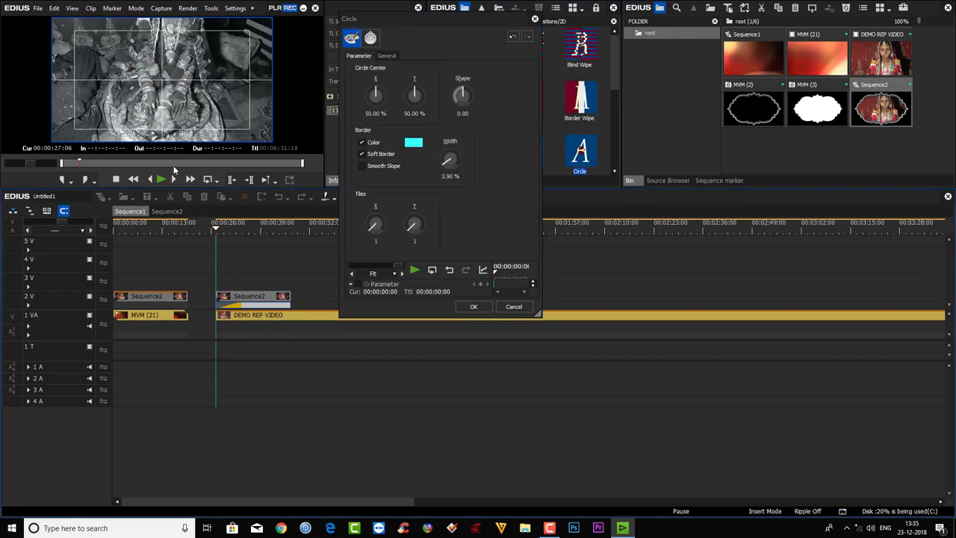
{"action": "left_click", "coordinate": [160, 179]}
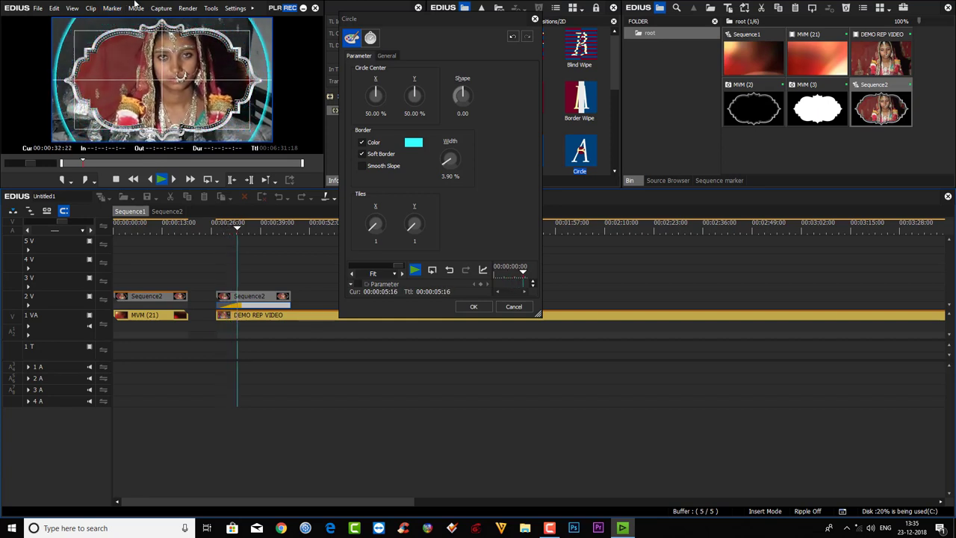
{"action": "left_click", "coordinate": [474, 307]}
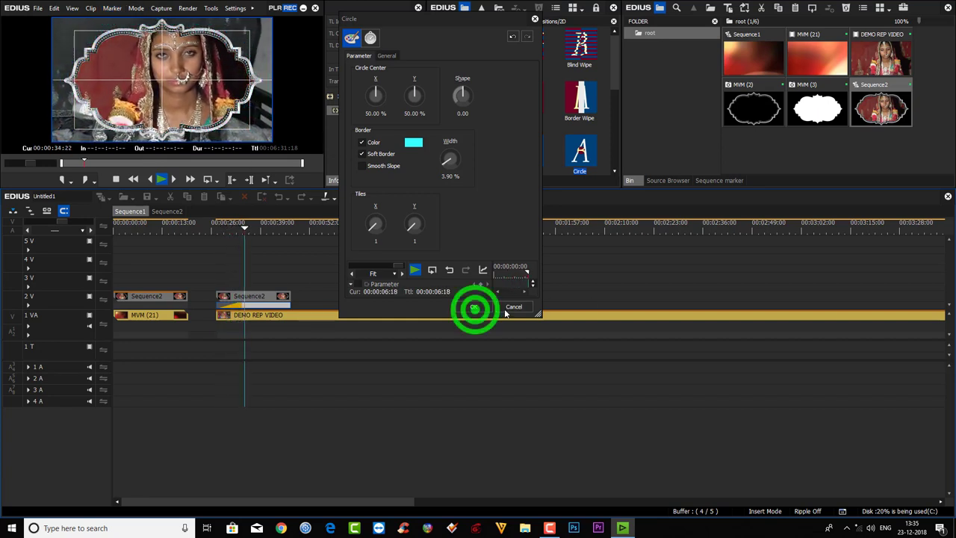
- Save the customized Circle transition as a user preset in the root Effect folder
{"action": "left_click", "coordinate": [471, 33]}
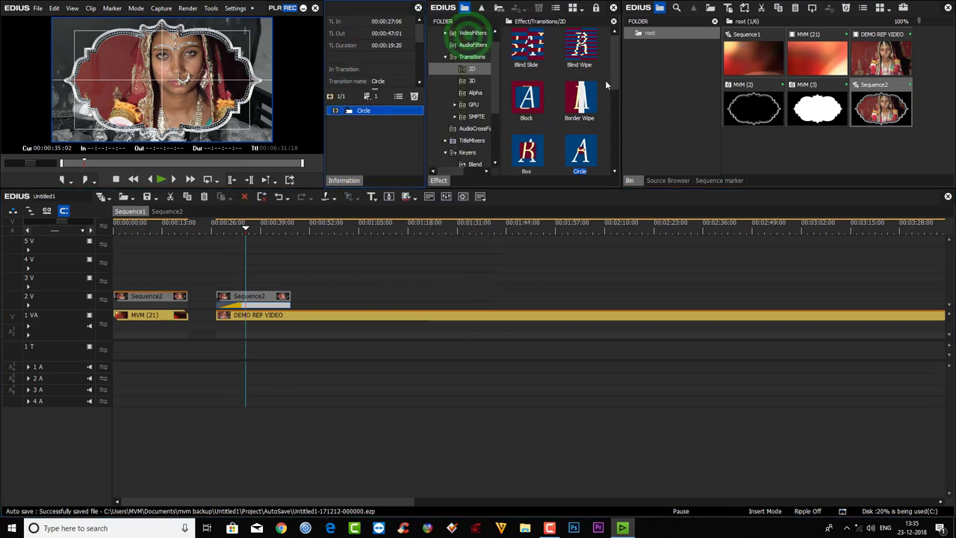
{"action": "left_click_drag", "start_coordinate": [496, 59], "coordinate": [496, 47]}
{"action": "left_click", "coordinate": [469, 32]}
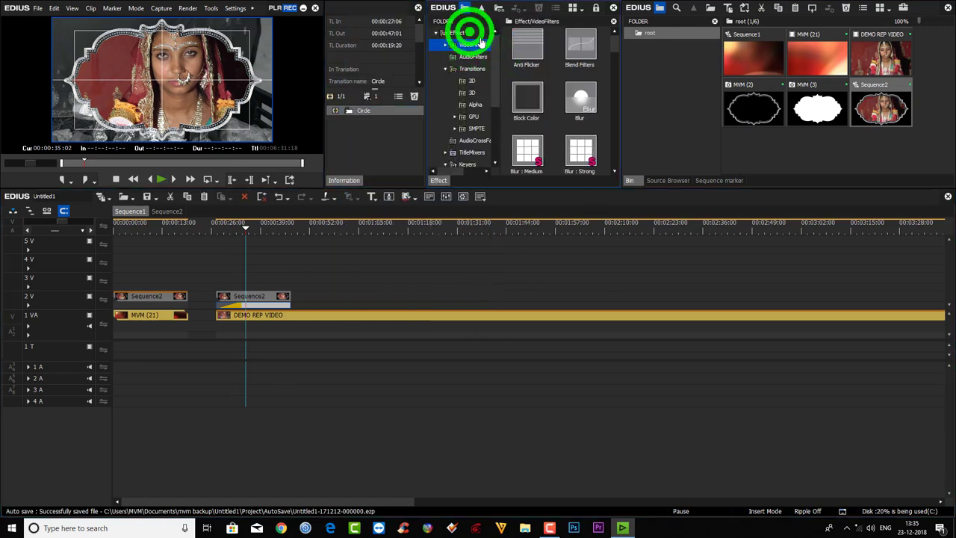
{"action": "mouse_move", "coordinate": [384, 112]}
{"action": "left_mouse_down"}
{"action": "mouse_move", "coordinate": [617, 161]}
{"action": "mouse_move", "coordinate": [604, 174]}
{"action": "left_mouse_up"}
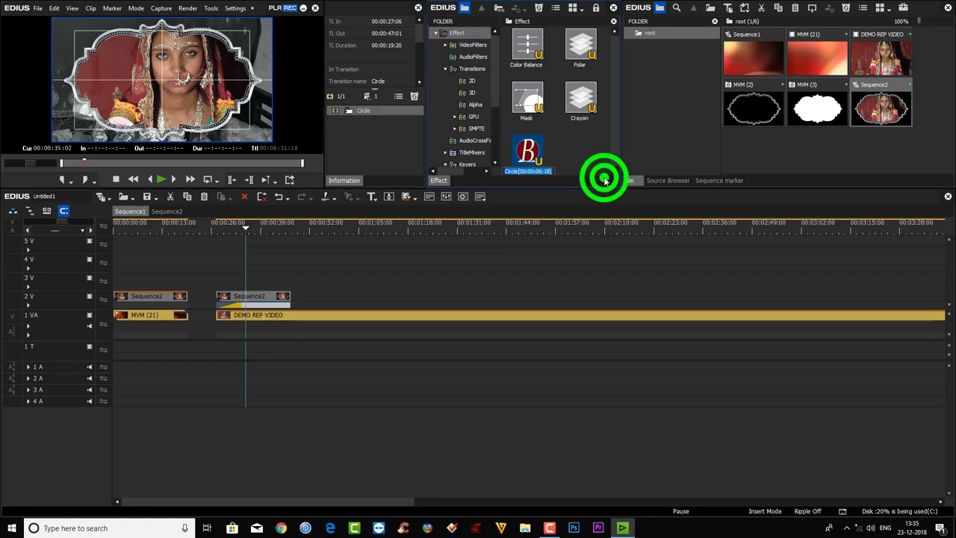
- Replace the second Sequence2 clip's Circle transition with the saved Circle preset and shorten it by about 00:00:01:14
{"action": "left_click", "coordinate": [384, 110]}
{"action": "left_click", "coordinate": [412, 96]}
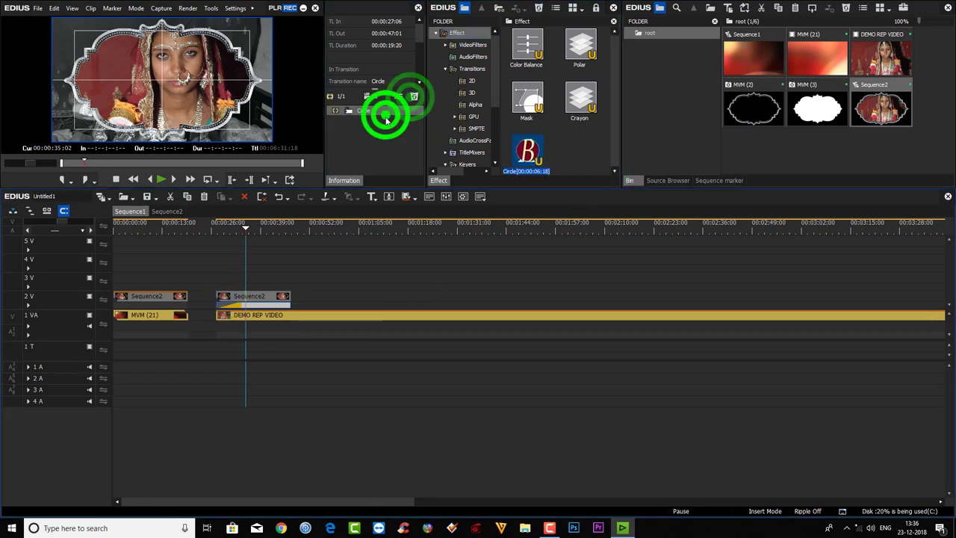
{"action": "left_click", "coordinate": [528, 150]}
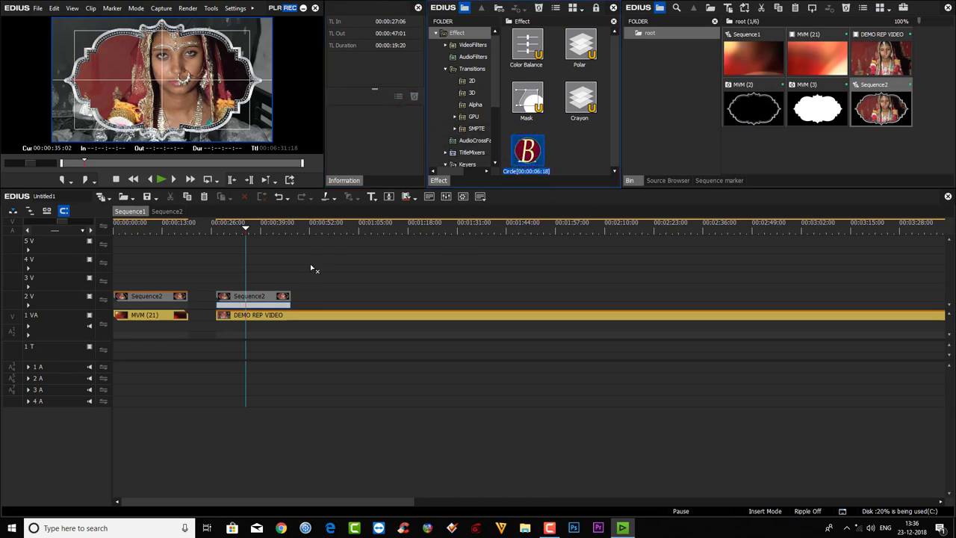
{"action": "left_click", "coordinate": [233, 306]}
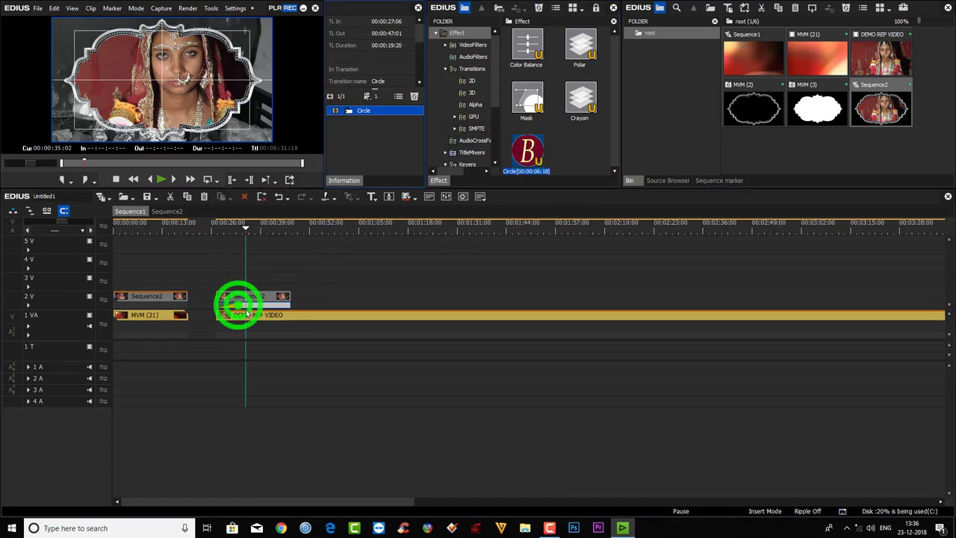
{"action": "left_click_drag", "start_coordinate": [237, 305], "coordinate": [233, 305]}
- Play the reapplied Circle transition from 00:00:27:06 to check the cyan-bordered opening
{"action": "left_click", "coordinate": [213, 228]}
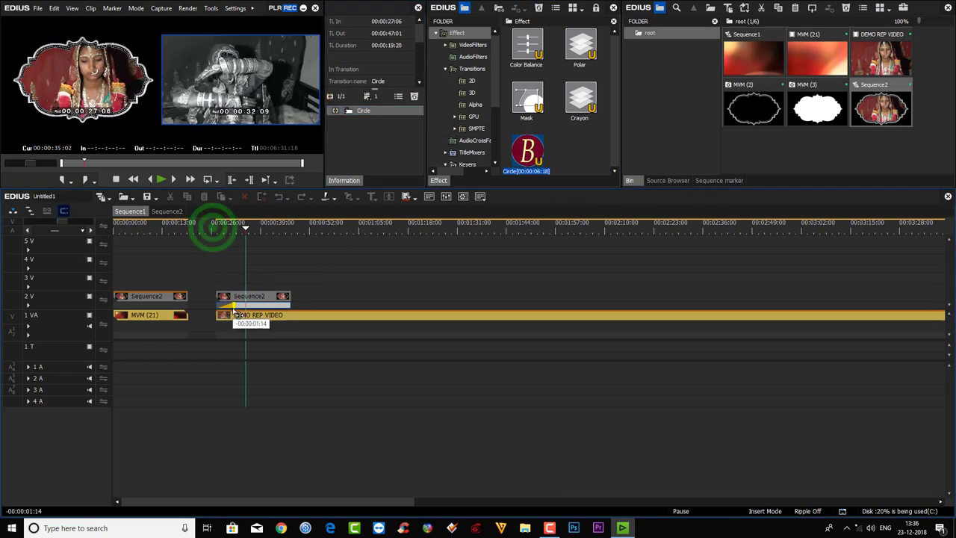
{"action": "left_click", "coordinate": [215, 227]}
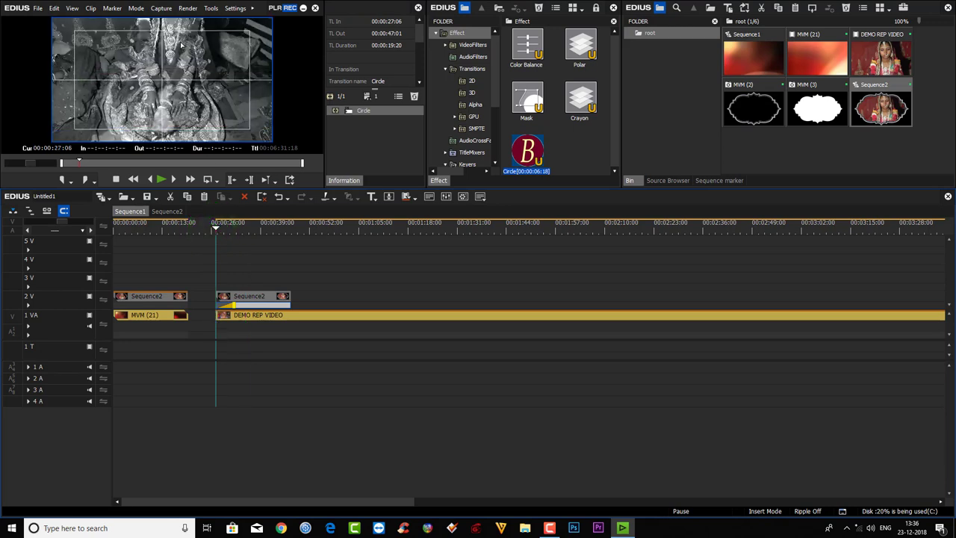
{"action": "key", "text": "space"}
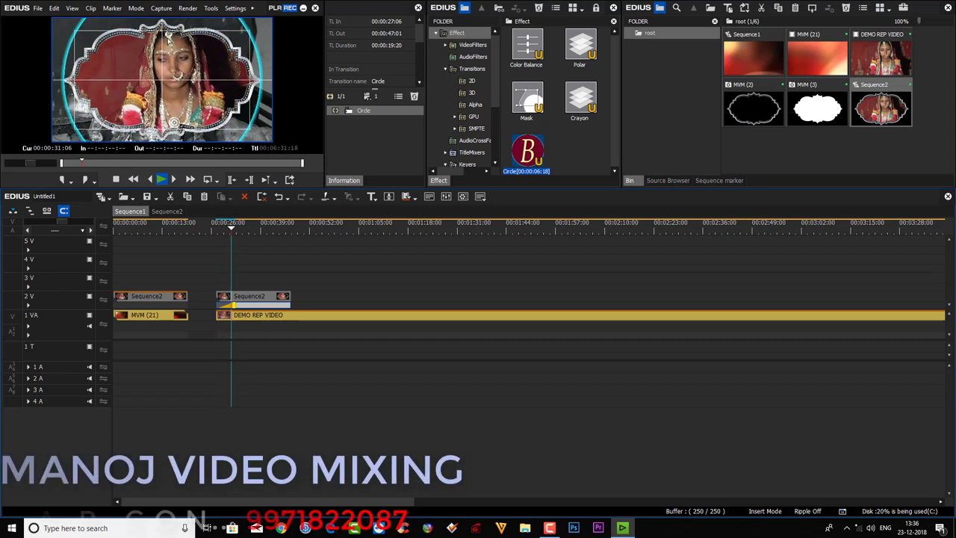
{"action": "key", "text": "space"}
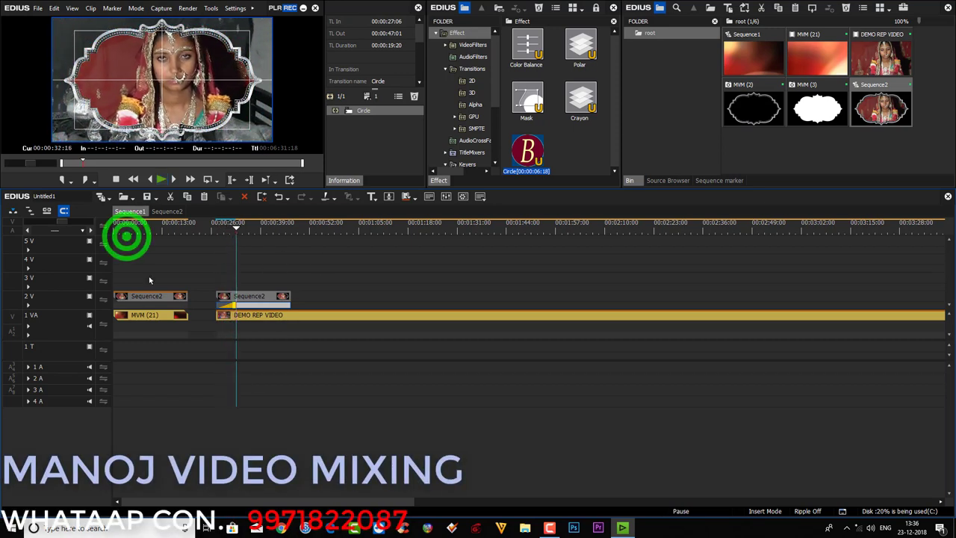
- Move the second Sequence2 clip and the DEMO REP VIDEO beneath it earlier together so they start at 00:00:20:00
{"action": "left_click", "coordinate": [274, 278]}
{"action": "left_click", "coordinate": [274, 316]}
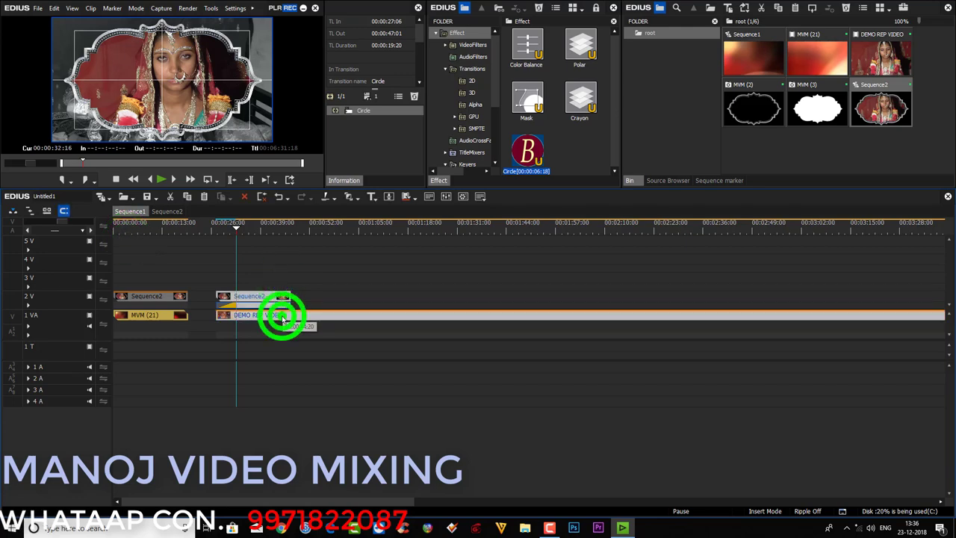
{"action": "left_click_drag", "start_coordinate": [274, 326], "coordinate": [261, 320]}
- Review both composites in Sequence1, selecting each clip pair and scrubbing through its footage
{"action": "left_click", "coordinate": [171, 229]}
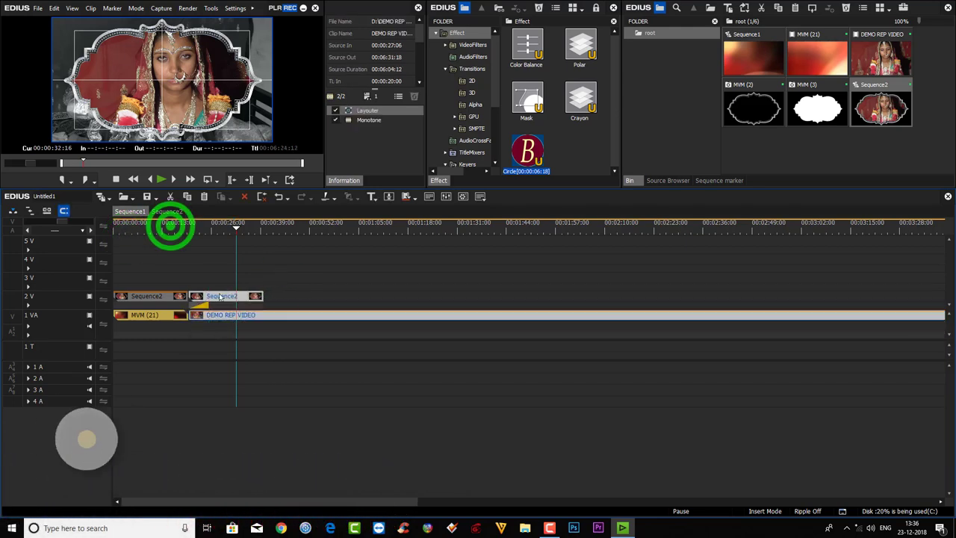
{"action": "left_click_drag", "start_coordinate": [172, 229], "coordinate": [132, 233]}
{"action": "left_click", "coordinate": [144, 293]}
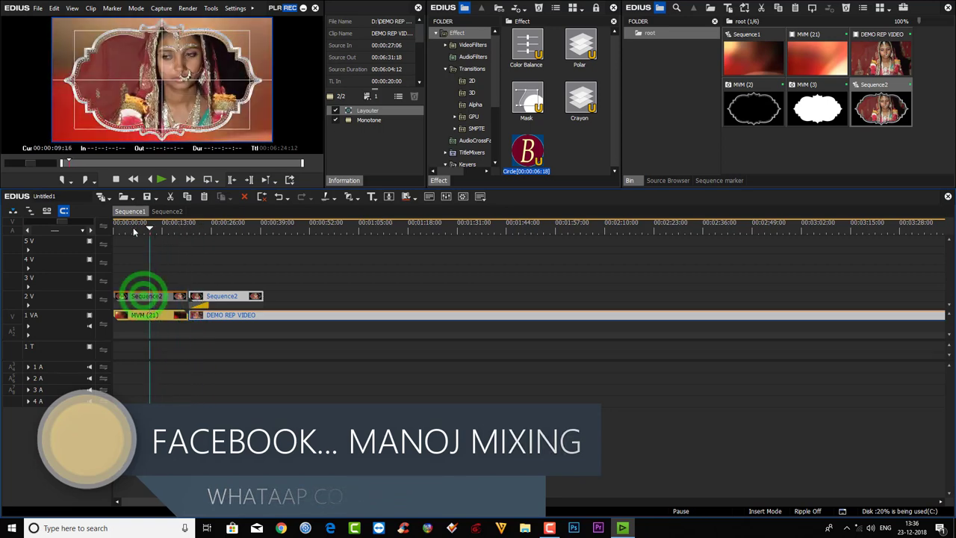
{"action": "left_click", "coordinate": [144, 265]}
{"action": "left_click_drag", "start_coordinate": [145, 265], "coordinate": [152, 327]}
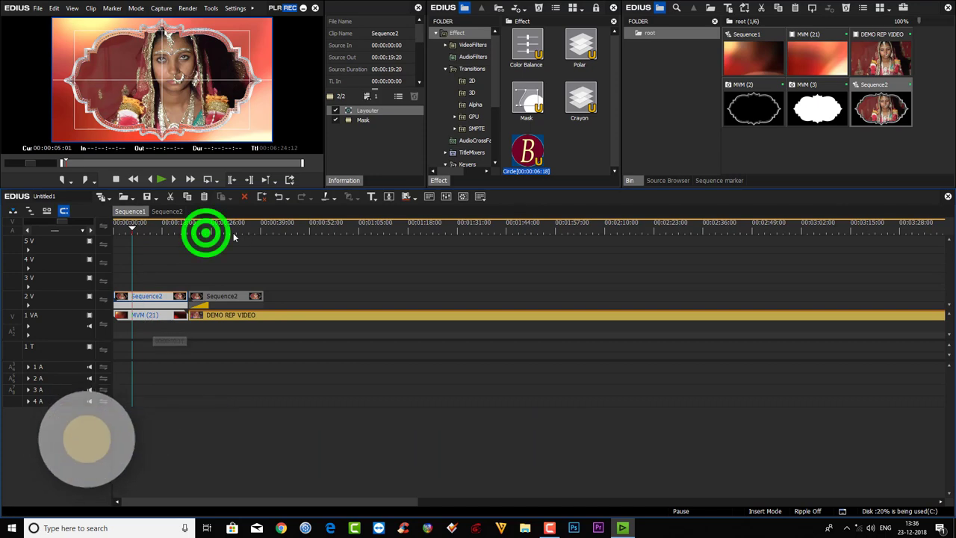
{"action": "left_click", "coordinate": [219, 231]}
{"action": "left_click_drag", "start_coordinate": [204, 262], "coordinate": [203, 321]}
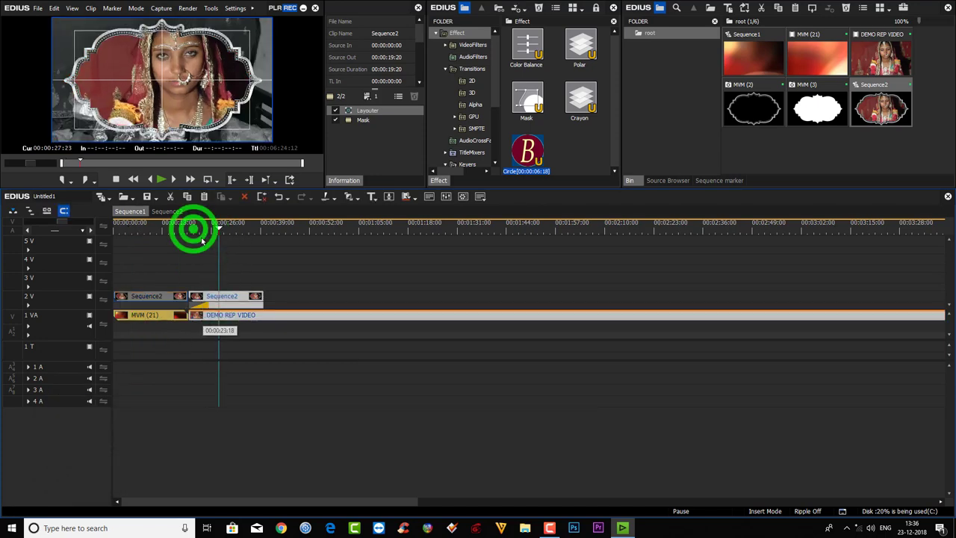
- Open the Sequence2 timeline
{"action": "left_click", "coordinate": [167, 211]}
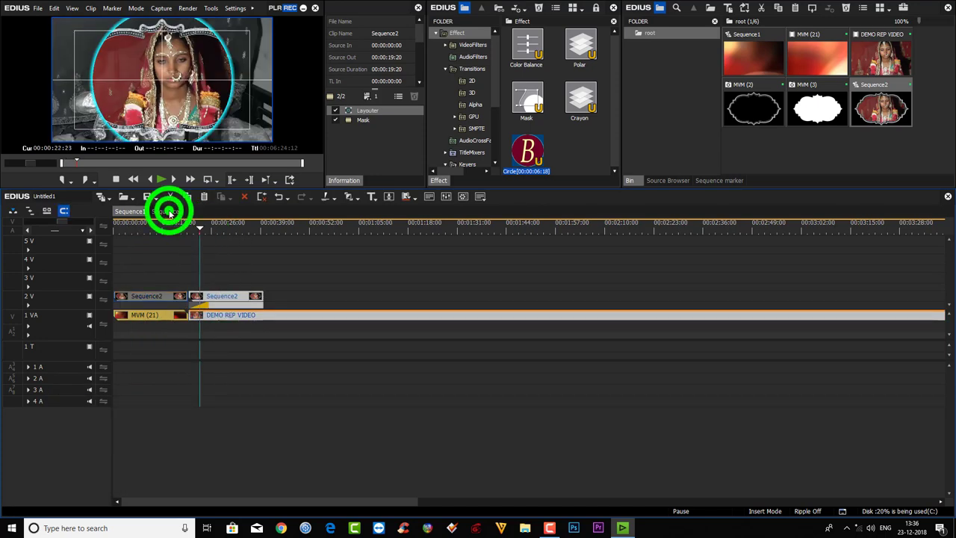
{"action": "left_click", "coordinate": [373, 241]}
- Disable the MVM (2) frame clip on 4 V and open the Track Matte settings of DEMO REP VIDEO on 3 V
{"action": "left_click", "coordinate": [251, 239]}
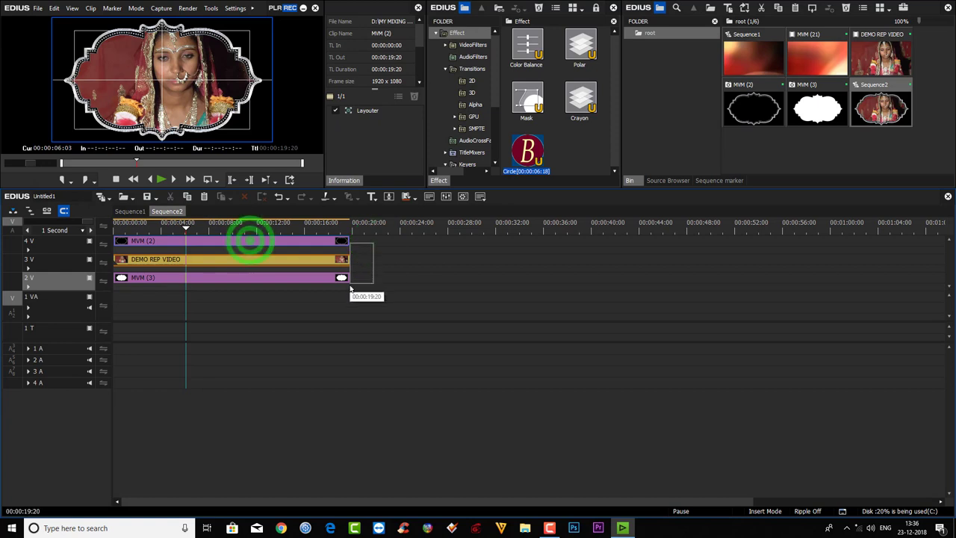
{"action": "key", "text": "0"}
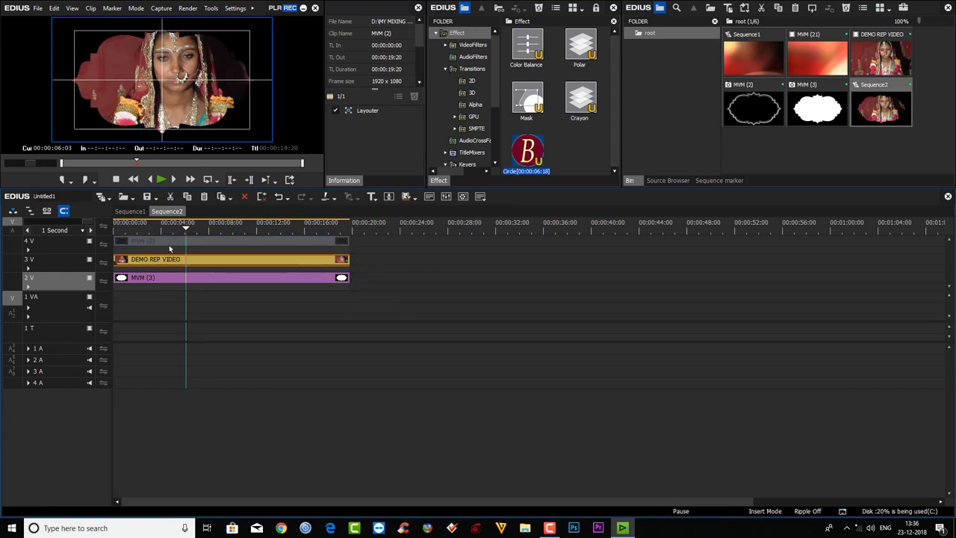
{"action": "left_click", "coordinate": [167, 270]}
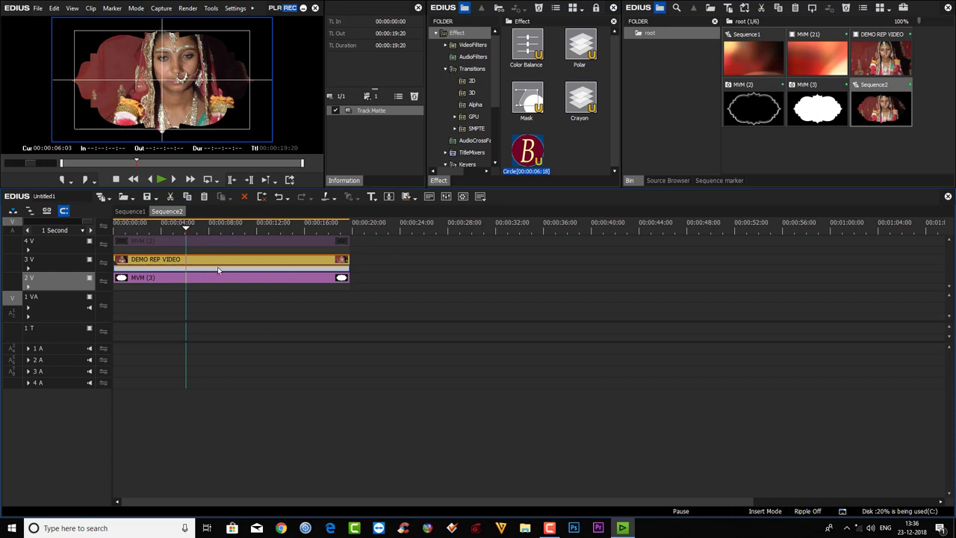
{"action": "left_click", "coordinate": [156, 257]}
{"action": "left_click", "coordinate": [162, 270]}
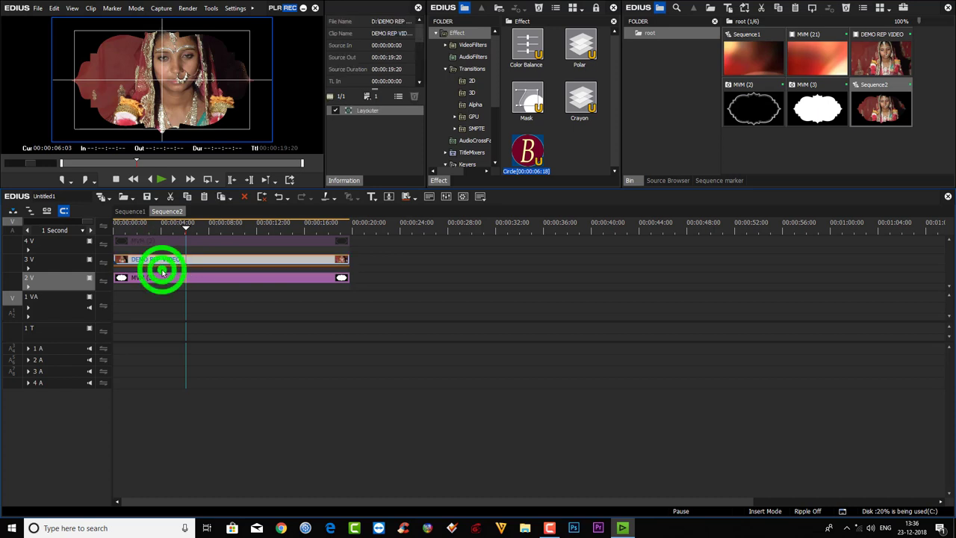
{"action": "double_click", "coordinate": [367, 112]}
{"action": "double_click", "coordinate": [366, 111]}
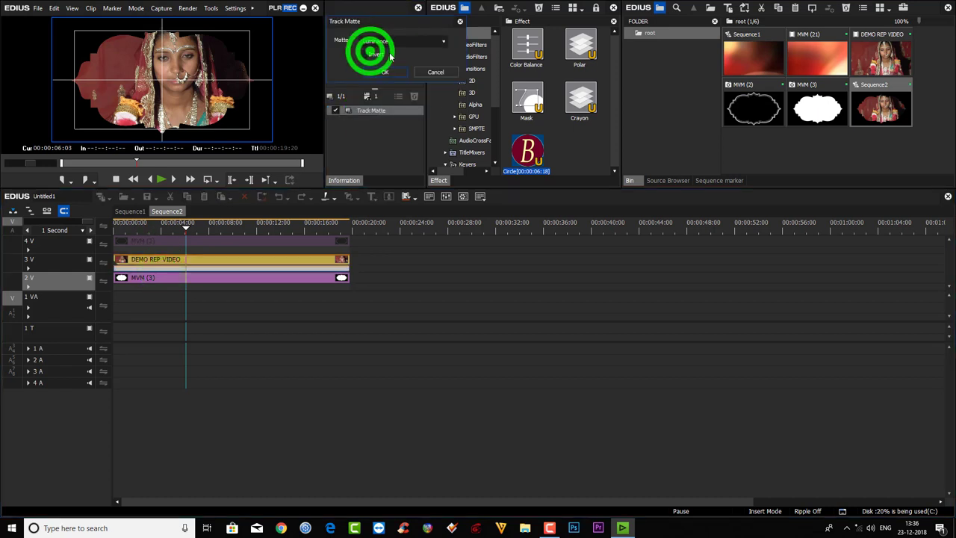
- Try Invert on the Luminance Track Matte, switch it back off and accept, and re-enable the MVM (2) frame clip
{"action": "left_click", "coordinate": [371, 53]}
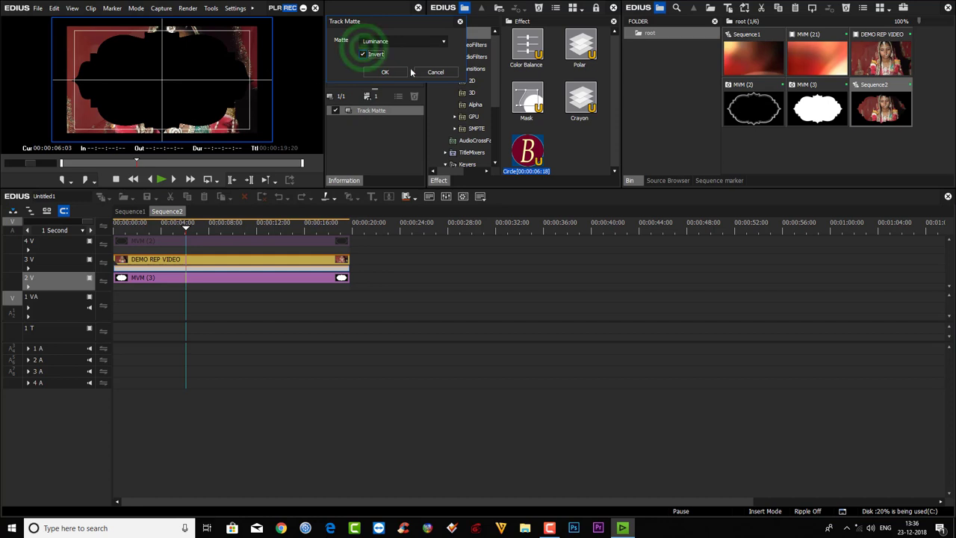
{"action": "left_click", "coordinate": [364, 54]}
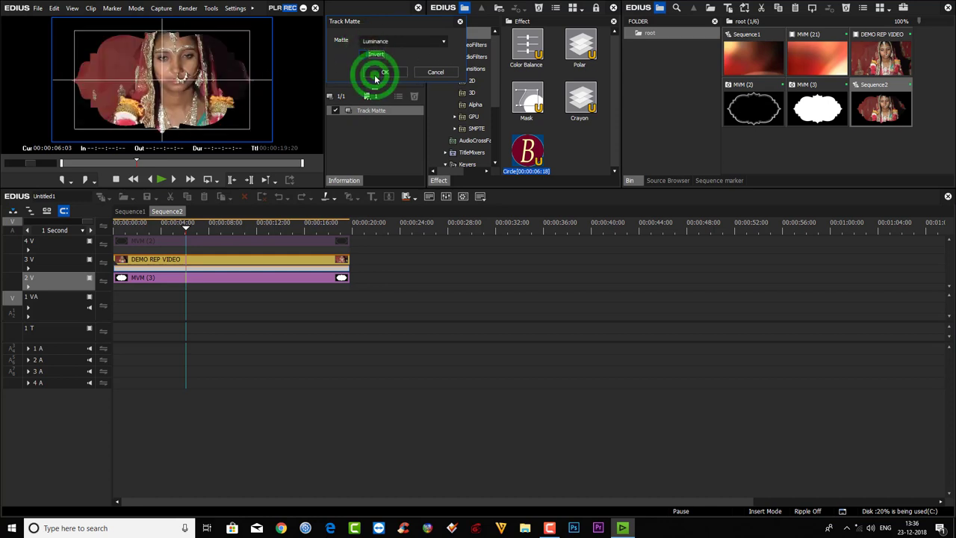
{"action": "left_click", "coordinate": [377, 75]}
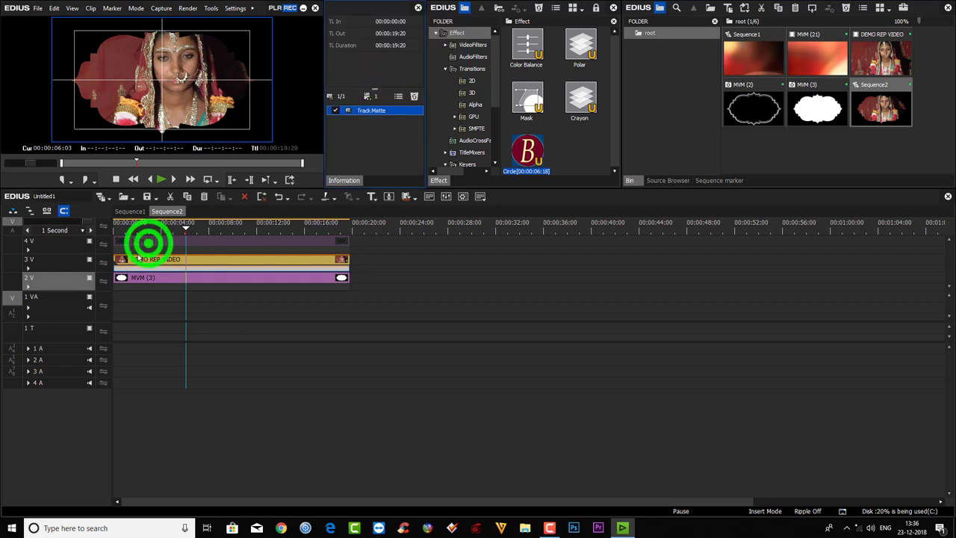
{"action": "left_click", "coordinate": [153, 241]}
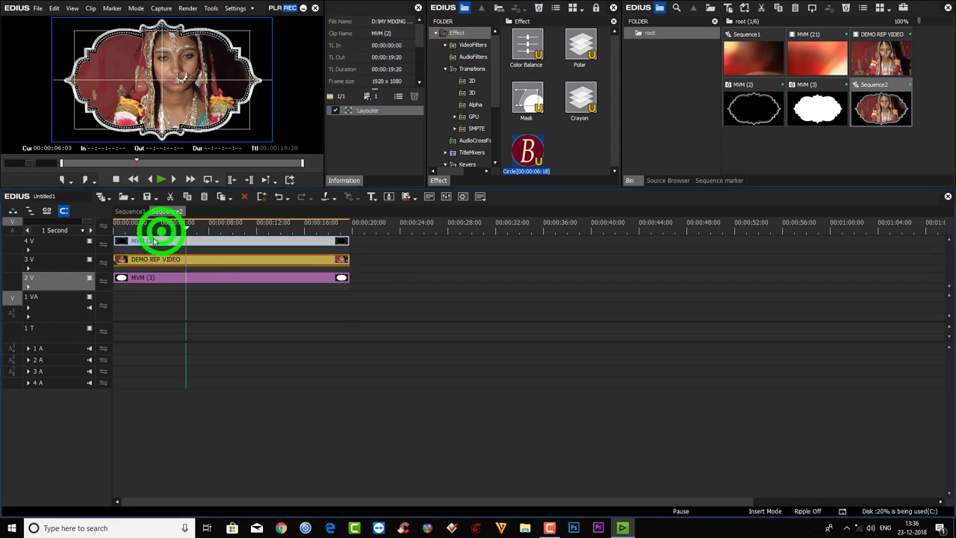
- Disable the Track Matte on DEMO REP VIDEO and the MVM (2) frame clip to compare the unmasked footage
{"action": "left_click", "coordinate": [316, 238]}
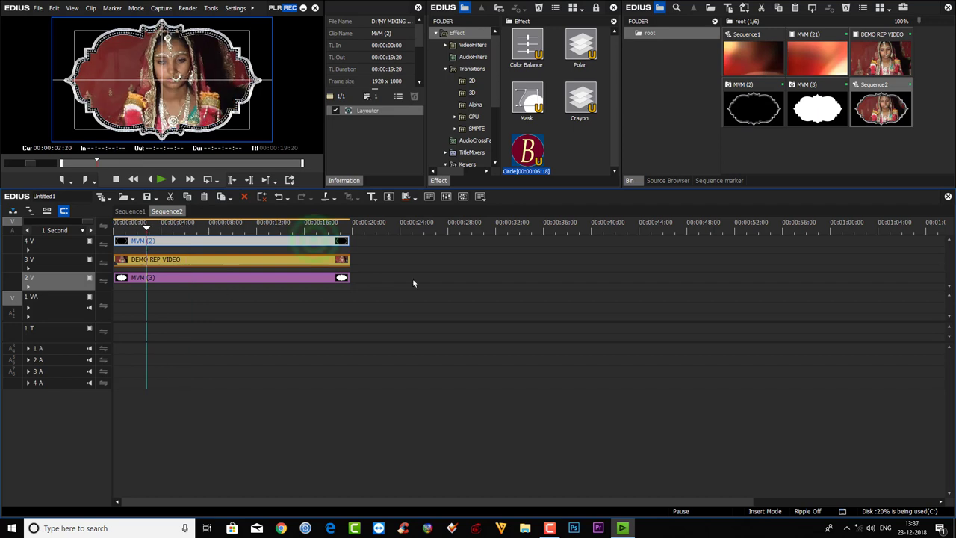
{"action": "left_click", "coordinate": [213, 267]}
{"action": "left_click", "coordinate": [335, 112]}
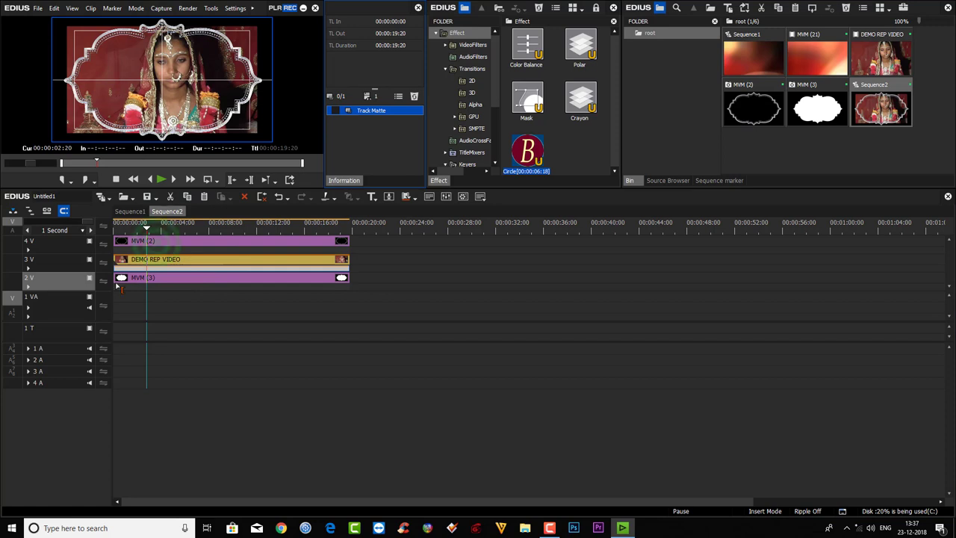
{"action": "left_click", "coordinate": [157, 244]}
{"action": "left_click_drag", "start_coordinate": [157, 244], "coordinate": [157, 245]}
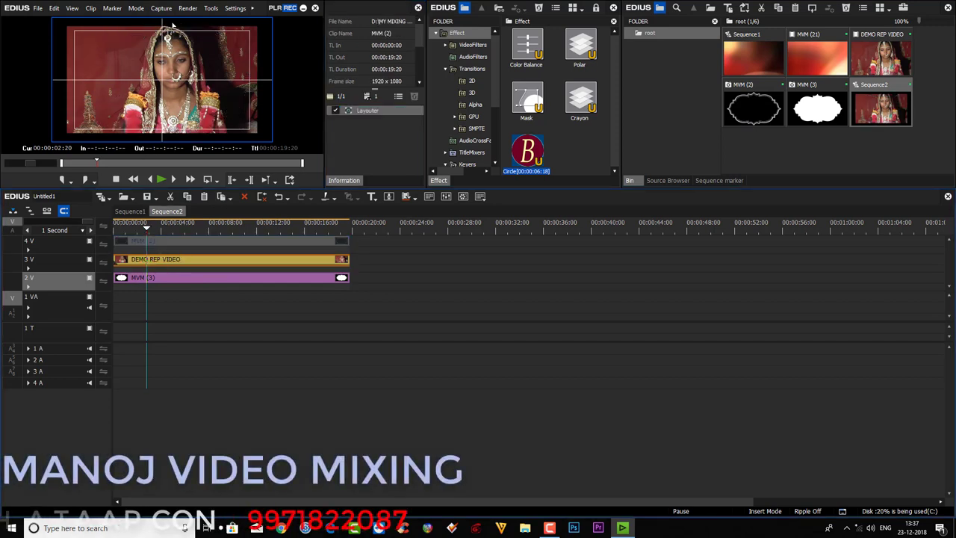
- Re-enable the MVM (2) frame clip and the Track Matte on DEMO REP VIDEO
{"action": "left_click", "coordinate": [160, 243]}
{"action": "left_click", "coordinate": [152, 277]}
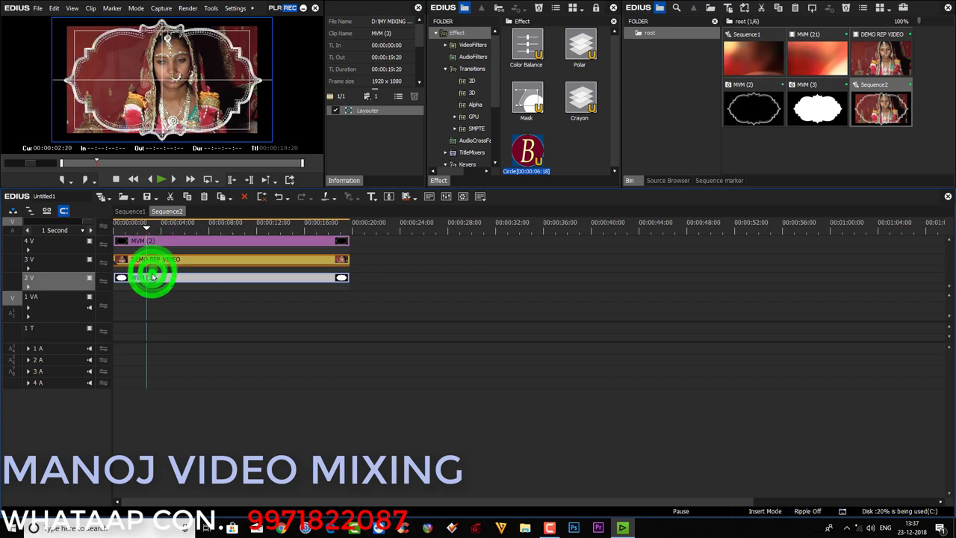
{"action": "left_click", "coordinate": [338, 110]}
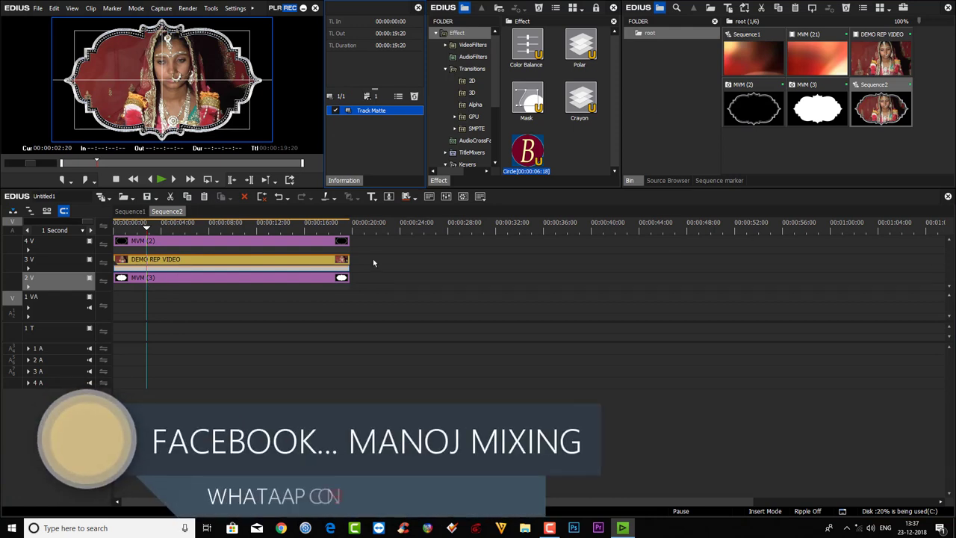
- Add a new V track above 4 V in Sequence2
{"action": "right_click", "coordinate": [68, 245]}
{"action": "mouse_move", "coordinate": [93, 327]}
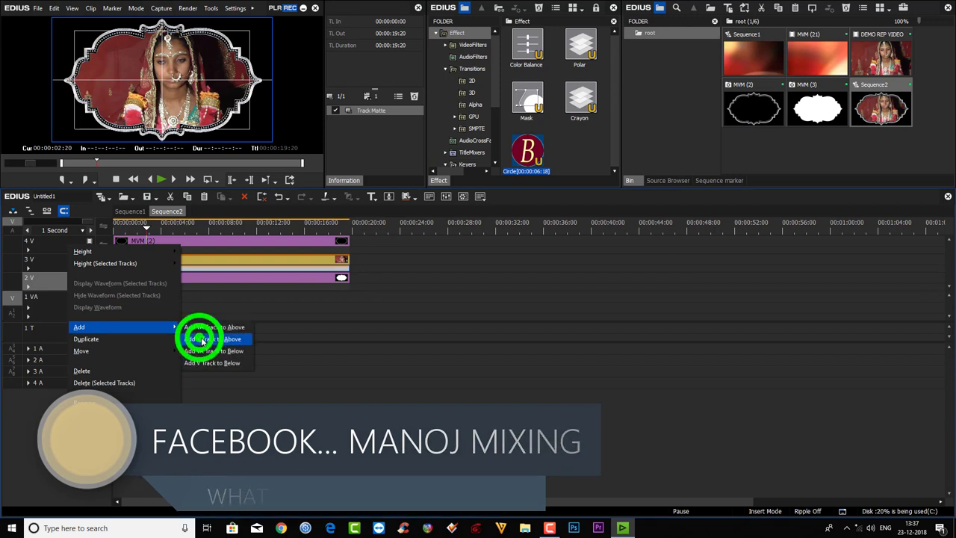
{"action": "left_click", "coordinate": [201, 340]}
{"action": "left_click", "coordinate": [461, 384]}
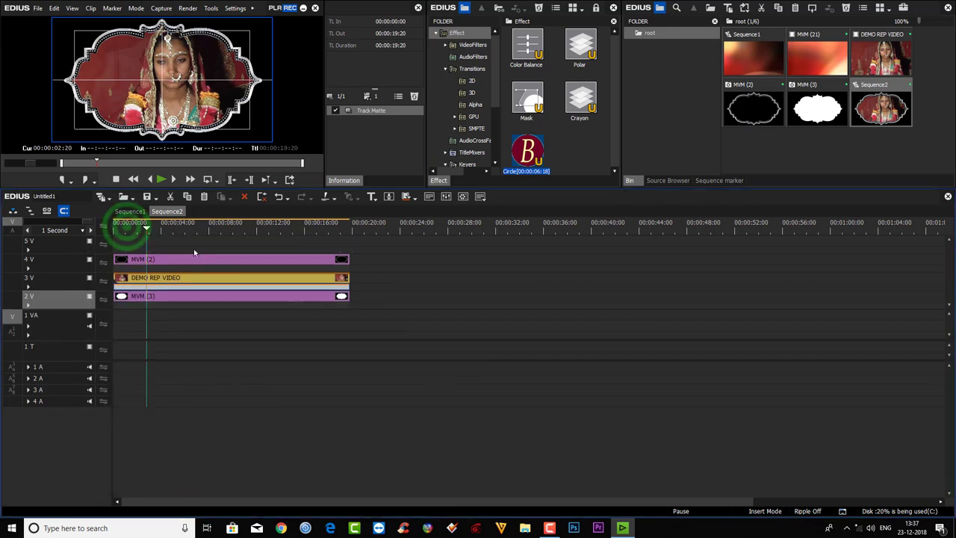
- Place the MVM (21) background clip on 5 V starting at 00:00:00:00 and scrub through it
{"action": "left_click_drag", "start_coordinate": [127, 226], "coordinate": [89, 226]}
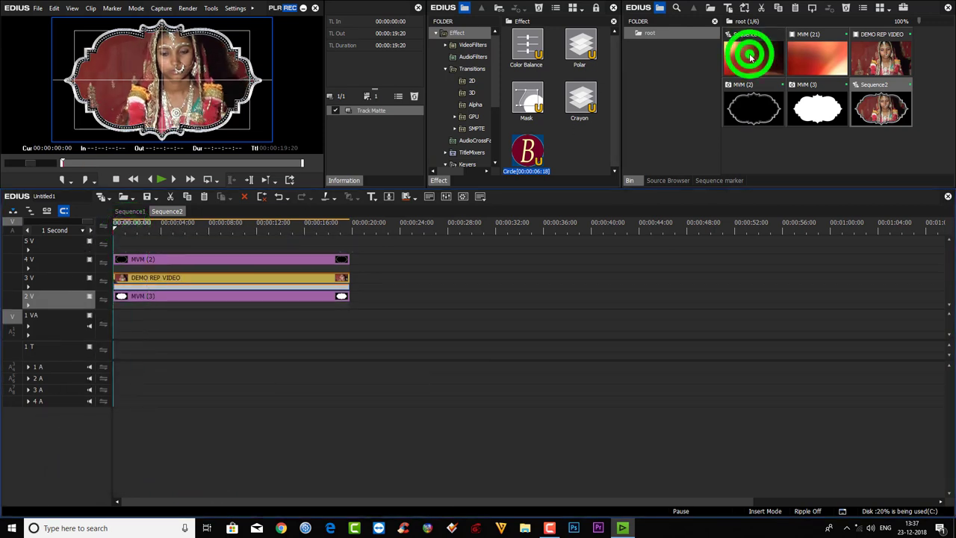
{"action": "left_click_drag", "start_coordinate": [817, 54], "coordinate": [135, 256]}
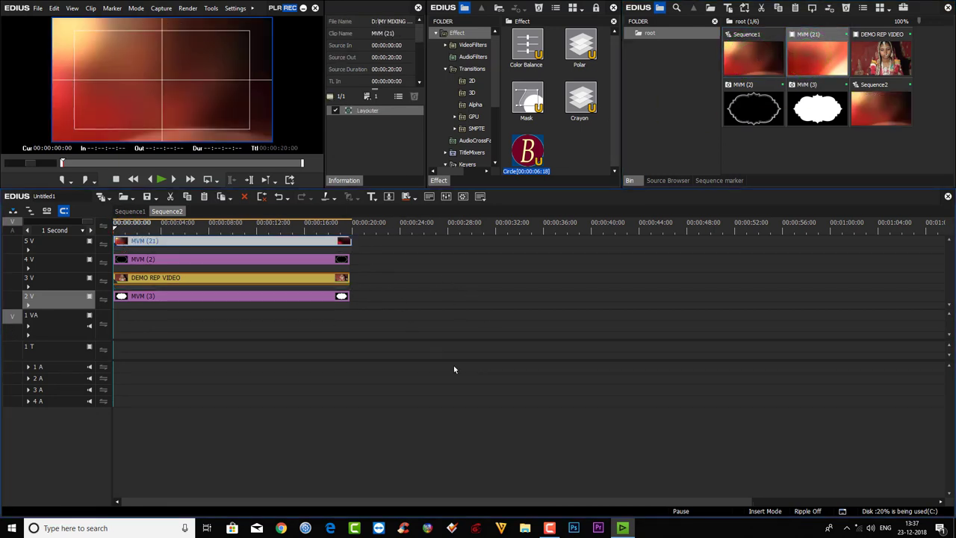
{"action": "left_click", "coordinate": [233, 231]}
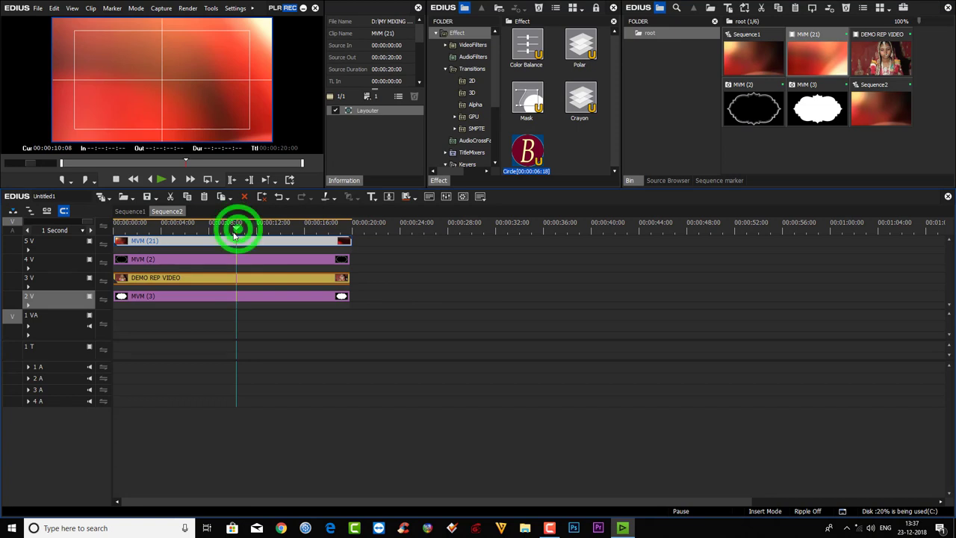
{"action": "left_click_drag", "start_coordinate": [237, 232], "coordinate": [322, 228]}
{"action": "left_click", "coordinate": [193, 226]}
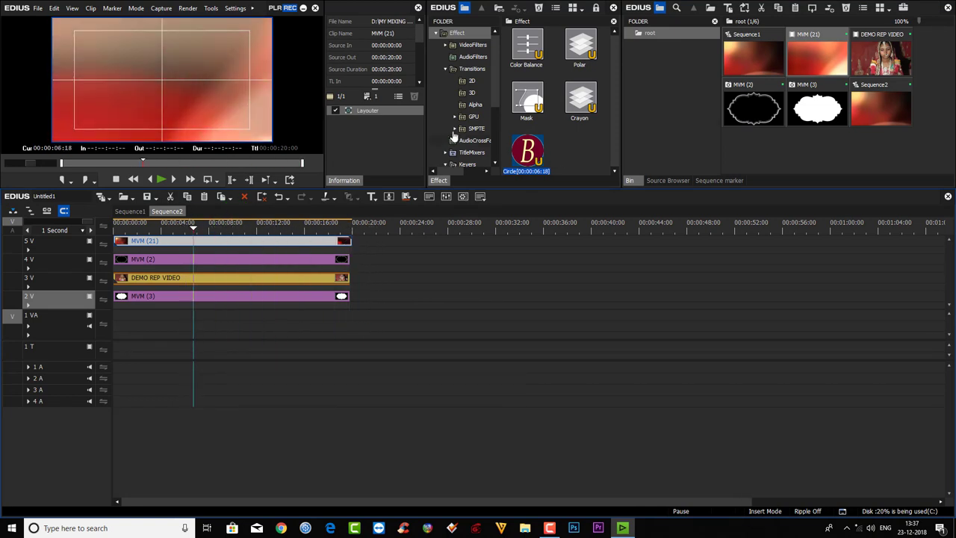
- Apply the Screen blend keyer to the MVM (21) clip on 5 V
{"action": "left_click", "coordinate": [445, 68]}
{"action": "left_click", "coordinate": [495, 108]}
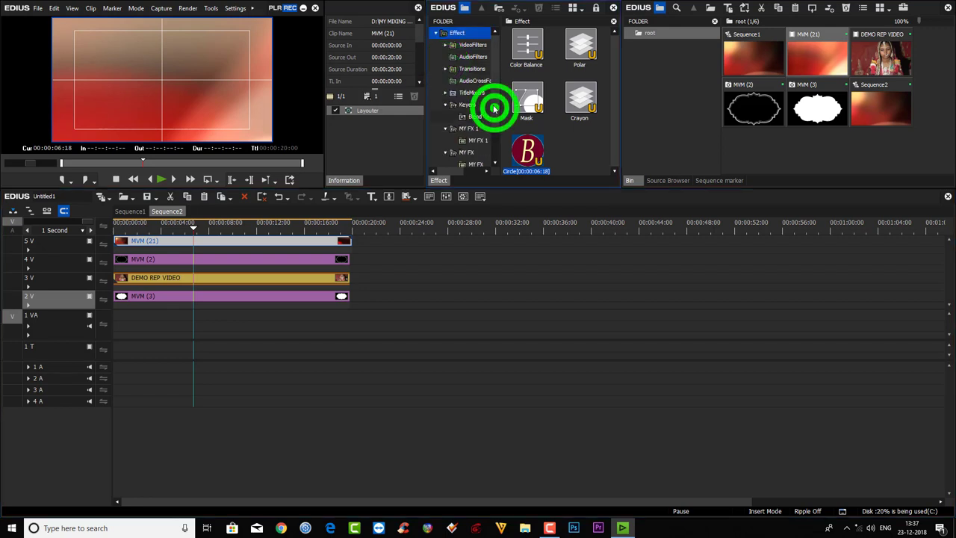
{"action": "scroll", "coordinate": [485, 130], "scroll_direction": "down", "scroll_amount": 1}
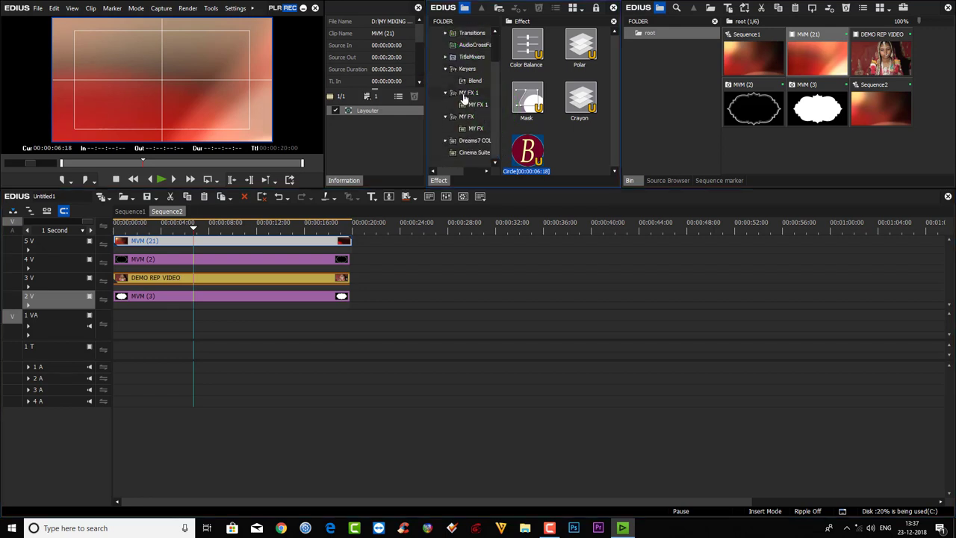
{"action": "left_click", "coordinate": [472, 81]}
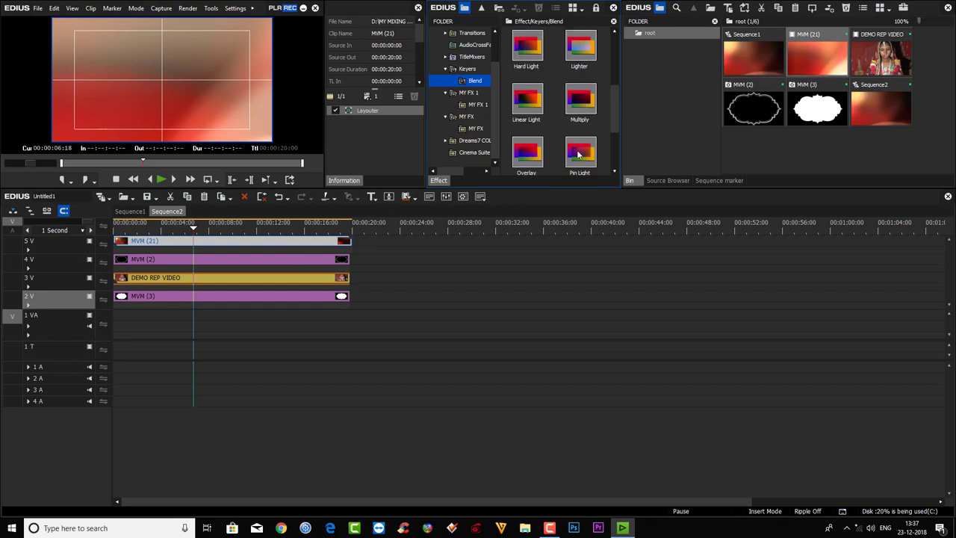
{"action": "scroll", "coordinate": [560, 155], "scroll_direction": "down", "scroll_amount": 1}
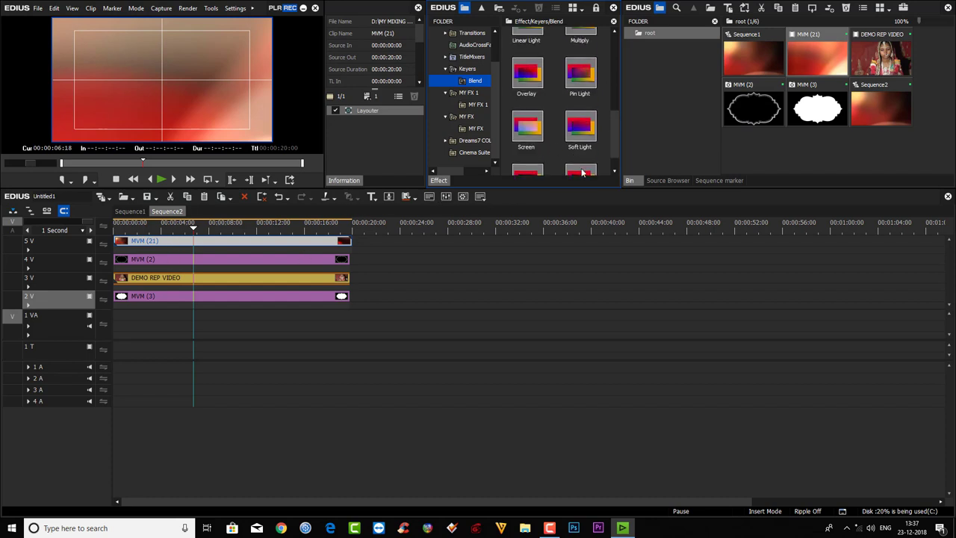
{"action": "scroll", "coordinate": [582, 172], "scroll_direction": "down", "scroll_amount": 1}
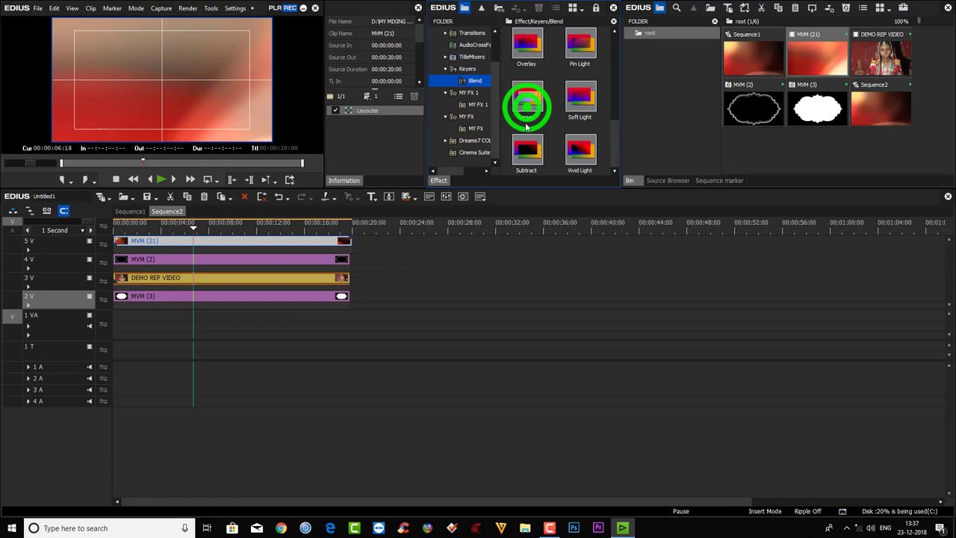
{"action": "left_click_drag", "start_coordinate": [526, 126], "coordinate": [151, 252]}
- Play Sequence2 from near its start to check the blended MVM (21) overlay
{"action": "left_click_drag", "start_coordinate": [192, 228], "coordinate": [120, 226]}
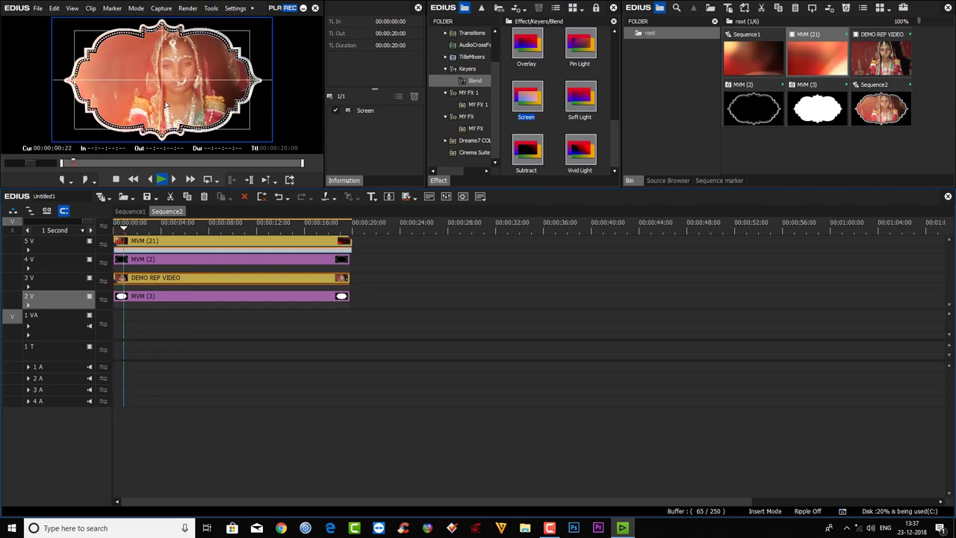
{"action": "key", "text": "space"}
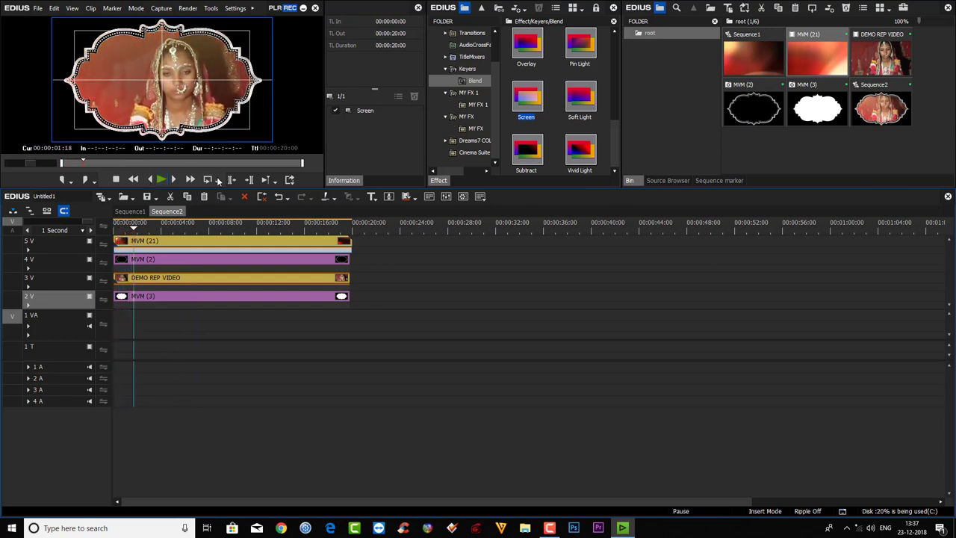
{"action": "mouse_move", "coordinate": [133, 234]}
{"action": "left_mouse_down"}
{"action": "mouse_move", "coordinate": [154, 230]}
{"action": "mouse_move", "coordinate": [135, 231]}
{"action": "left_mouse_up"}
- Start adding a clip to the bin and browse to New Volume (D:)
{"action": "double_click", "coordinate": [798, 155]}
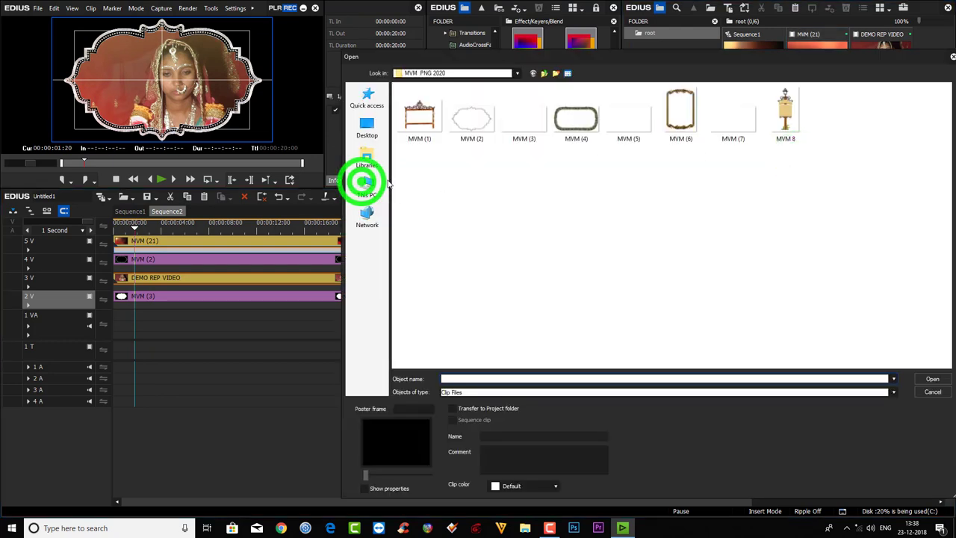
{"action": "left_click", "coordinate": [364, 182]}
{"action": "double_click", "coordinate": [572, 122]}
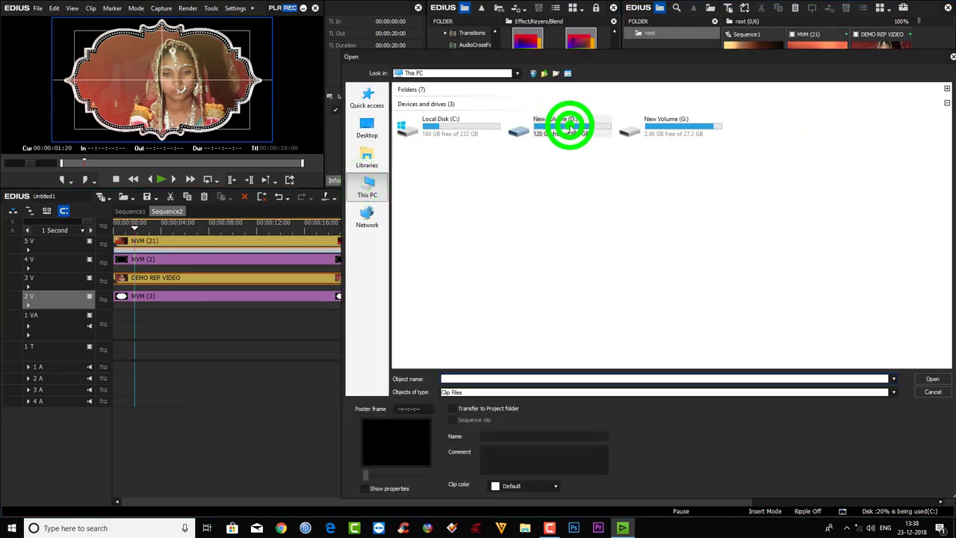
{"action": "double_click", "coordinate": [574, 196]}
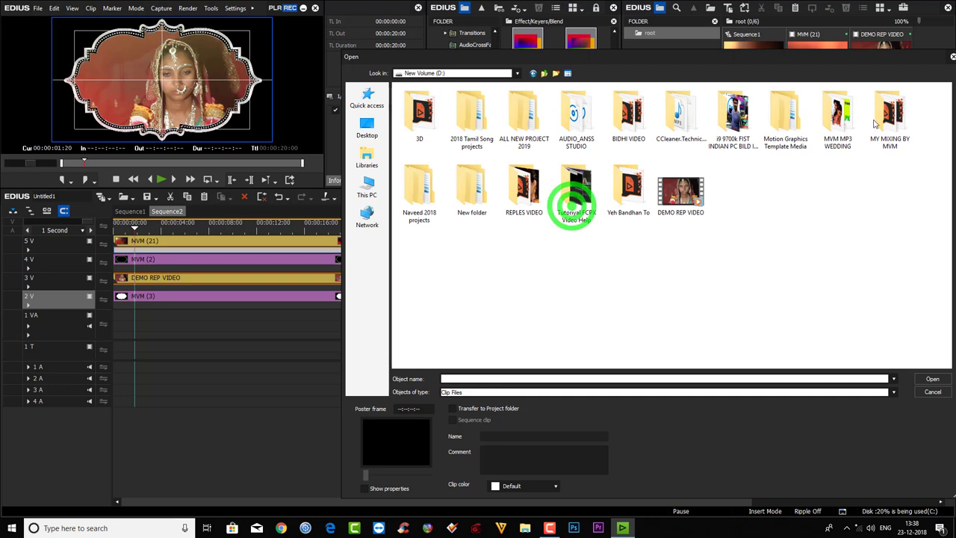
{"action": "left_click", "coordinate": [395, 182]}
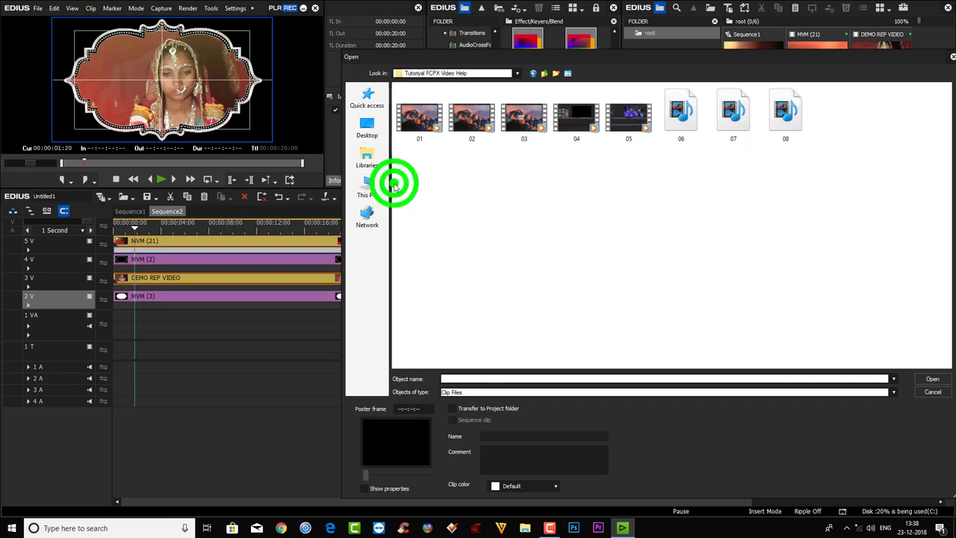
{"action": "left_click_drag", "start_coordinate": [394, 182], "coordinate": [784, 135]}
{"action": "left_click", "coordinate": [493, 235]}
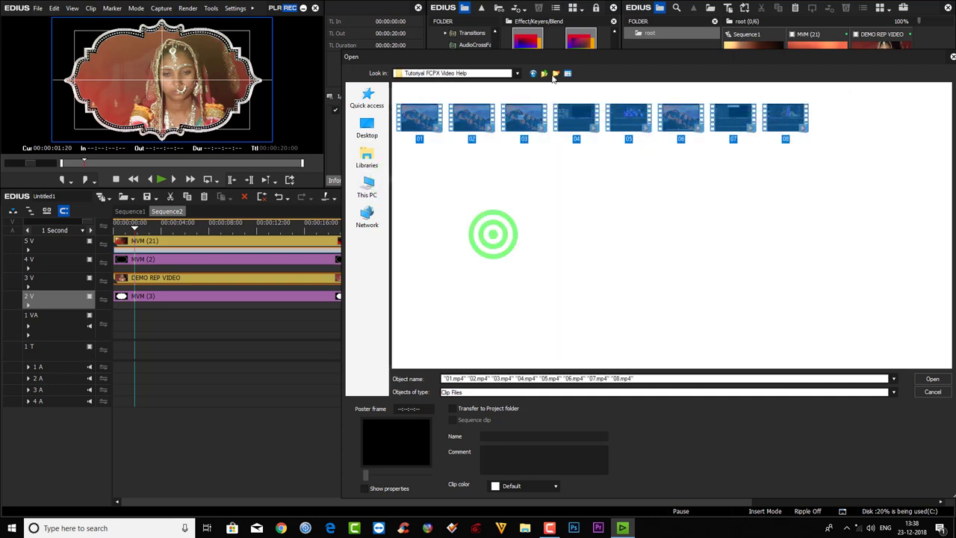
{"action": "left_click", "coordinate": [546, 73]}
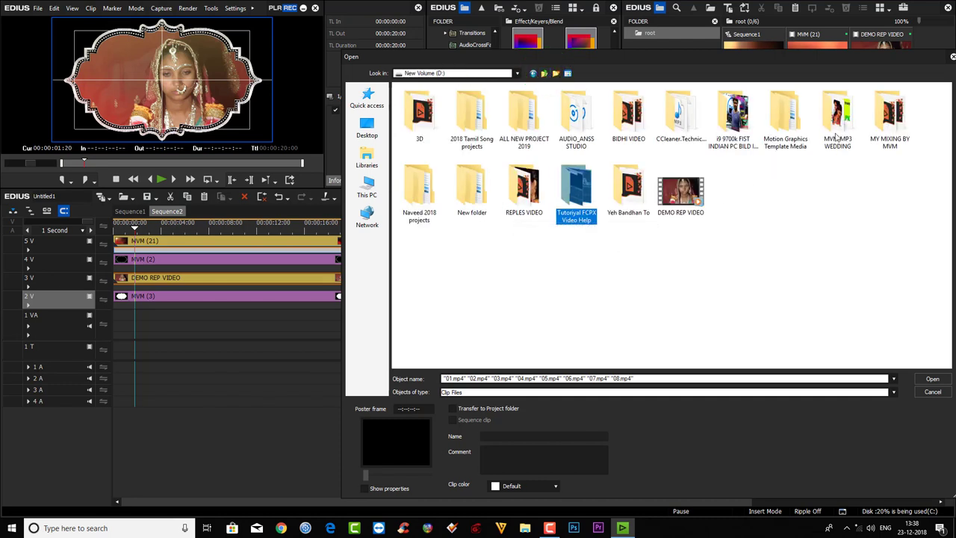
- Import MVM (47) into the bin from the MVM GRAPHIC 2 folder under MY MIXING BY MVM\Consolidate
{"action": "double_click", "coordinate": [893, 108]}
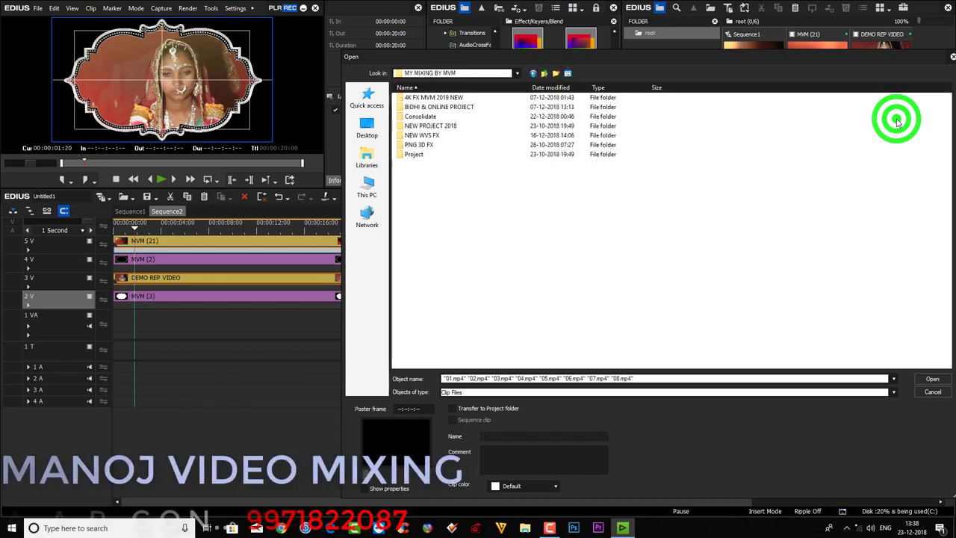
{"action": "double_click", "coordinate": [420, 116]}
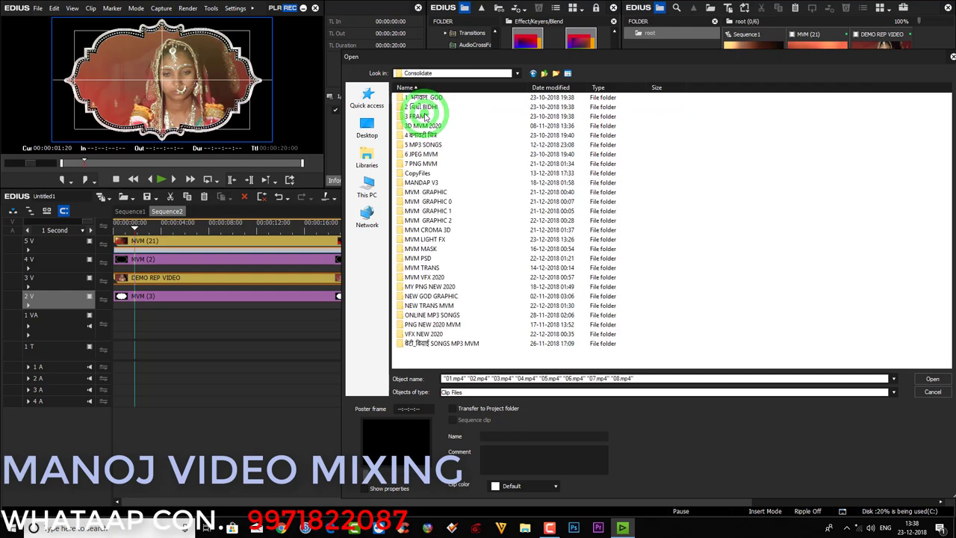
{"action": "left_click", "coordinate": [445, 220]}
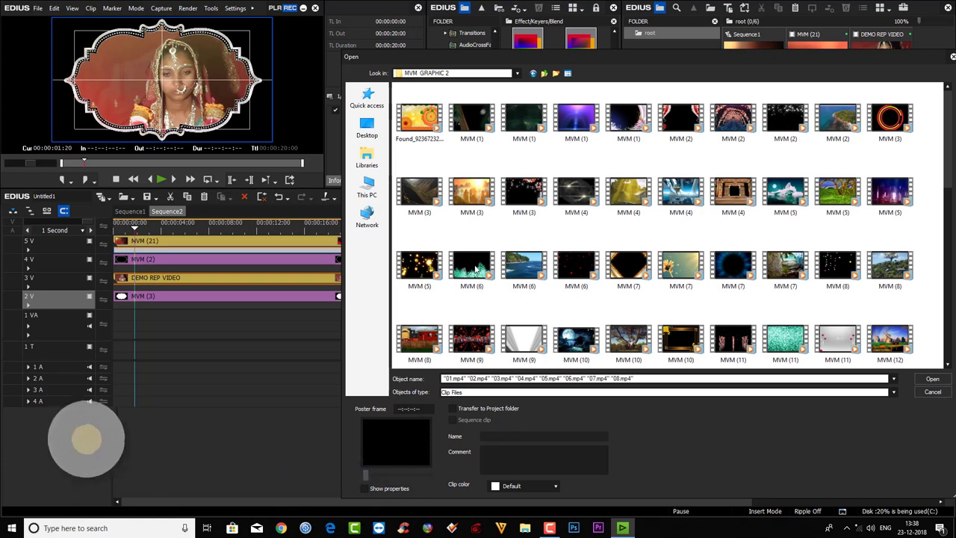
{"action": "scroll", "coordinate": [475, 270], "scroll_direction": "down", "scroll_amount": 1}
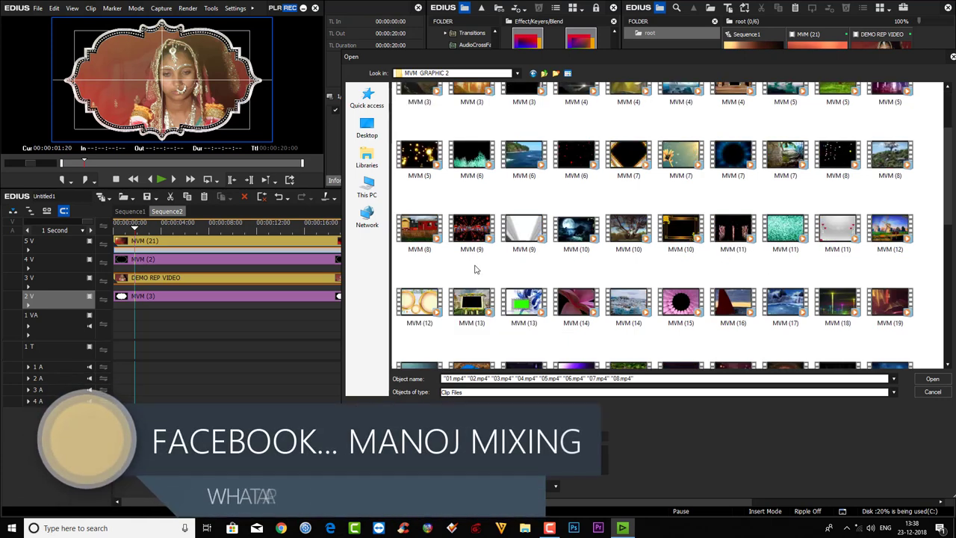
{"action": "scroll", "coordinate": [475, 270], "scroll_direction": "down", "scroll_amount": 1}
{"action": "left_click", "coordinate": [576, 191]}
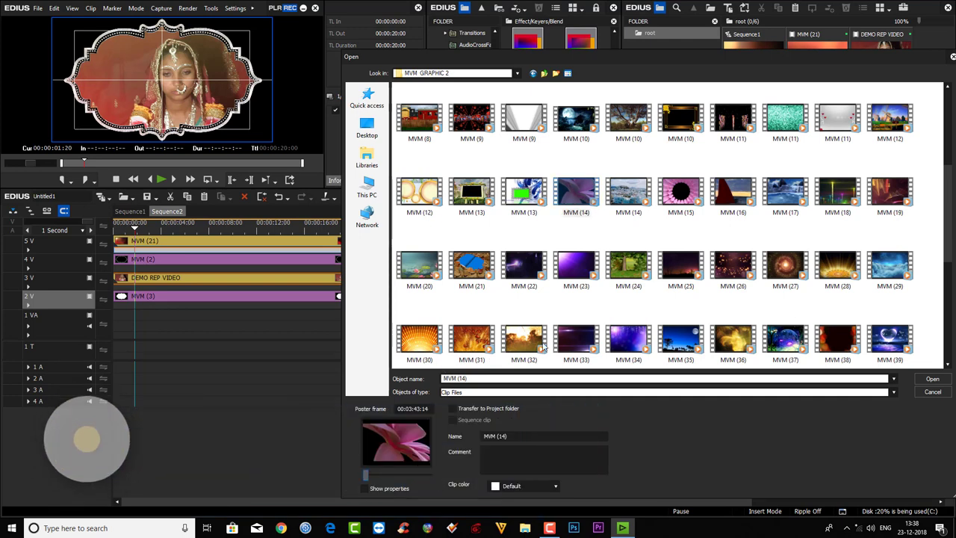
{"action": "scroll", "coordinate": [595, 327], "scroll_direction": "down", "scroll_amount": 1}
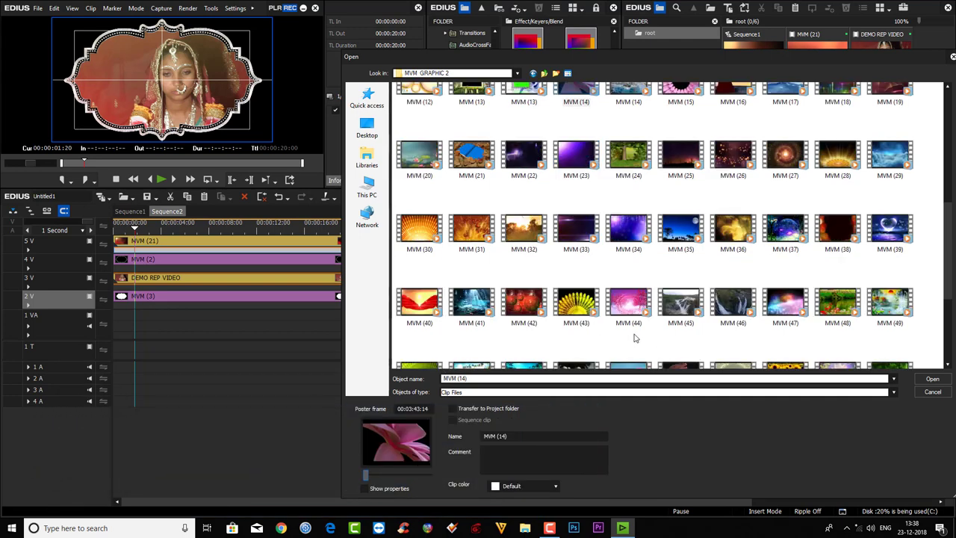
{"action": "left_click", "coordinate": [787, 307]}
{"action": "double_click", "coordinate": [786, 305]}
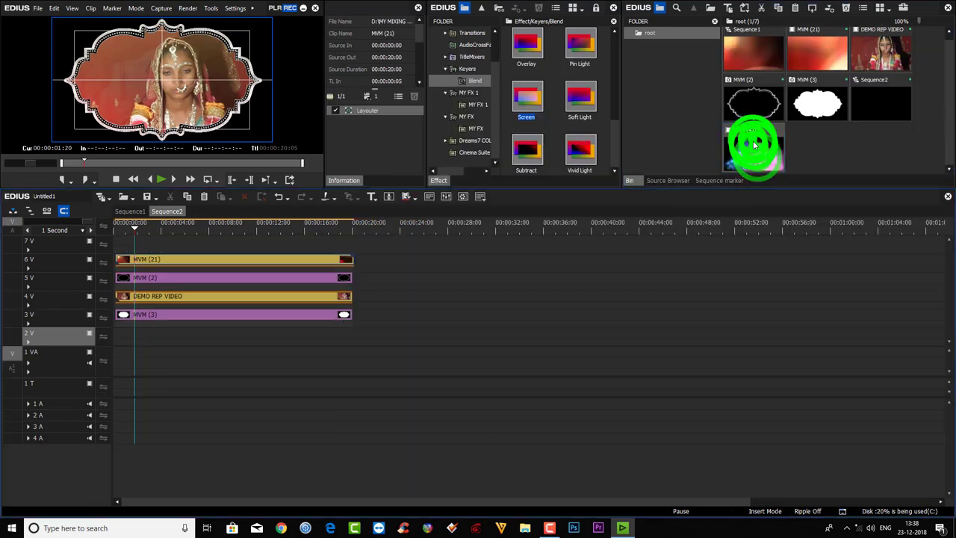
- Place the MVM (47) clip on 2 V at the sequence start, beneath the frame layers, and play back the composite
{"action": "left_click_drag", "start_coordinate": [751, 145], "coordinate": [113, 347]}
{"action": "left_click_drag", "start_coordinate": [133, 228], "coordinate": [145, 314]}
{"action": "key", "text": "space"}
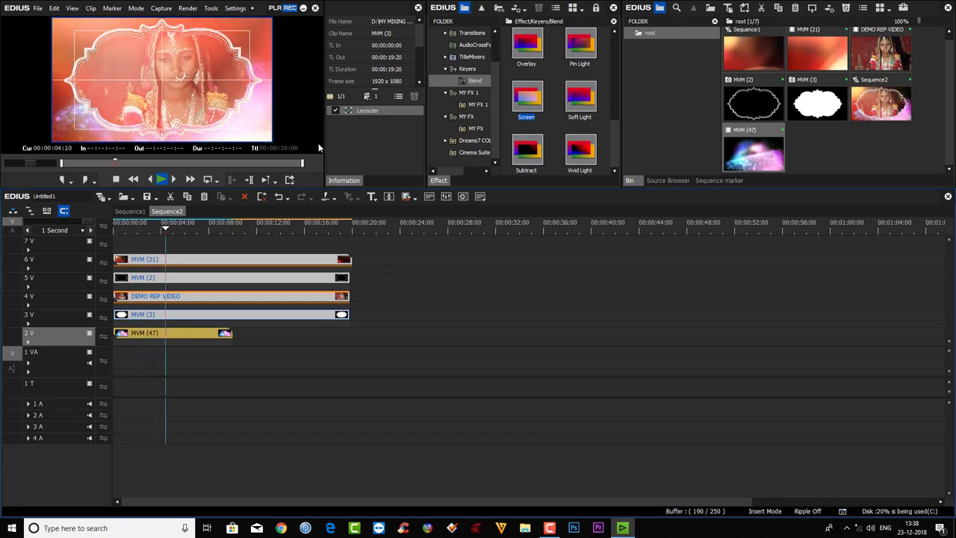
{"action": "key", "text": "space"}
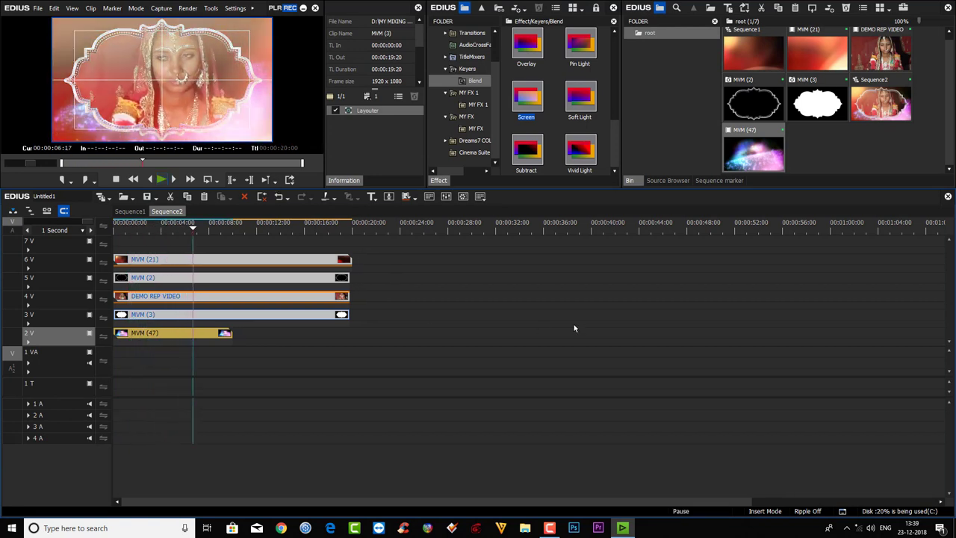
- Start adding another clip to the bin and preview the gold-framed MVM (7) by scrubbing its poster frame
{"action": "double_click", "coordinate": [811, 152]}
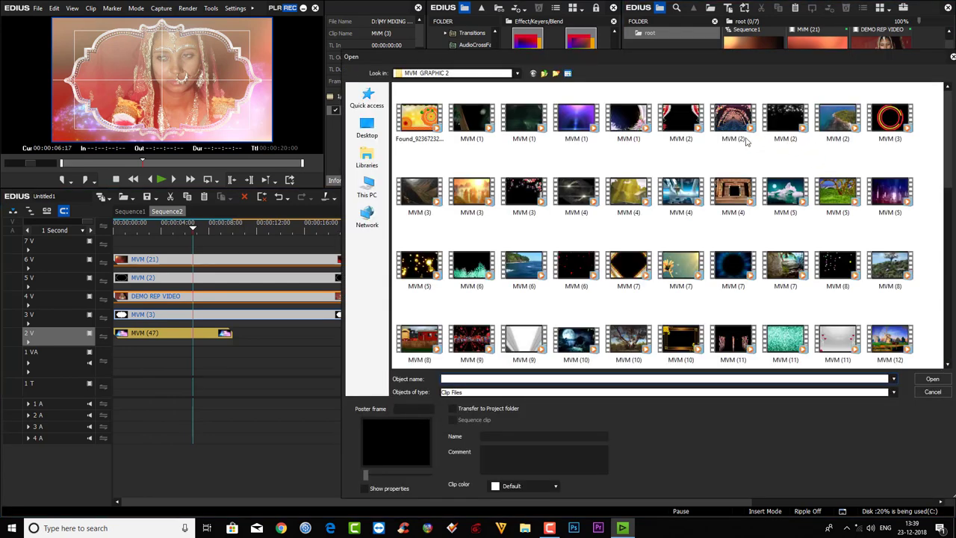
{"action": "left_click", "coordinate": [628, 266]}
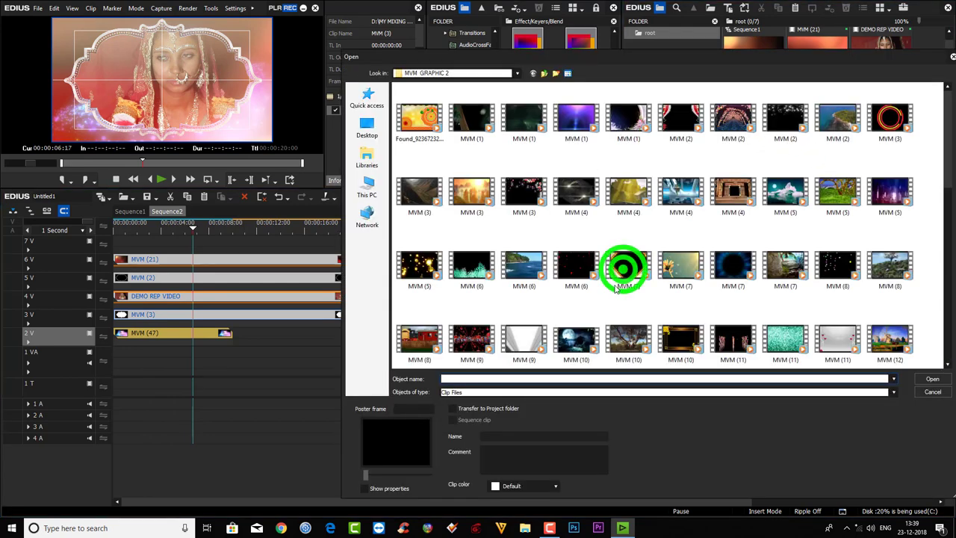
{"action": "left_click", "coordinate": [364, 473]}
{"action": "left_click_drag", "start_coordinate": [365, 474], "coordinate": [380, 476]}
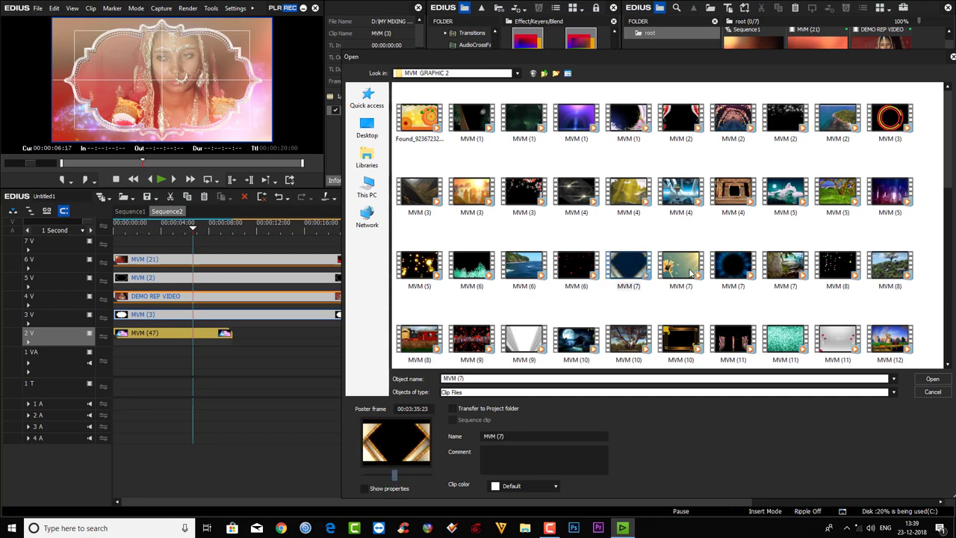
- Examine the file and video information in the clip properties of MVM (7), and close them
{"action": "left_click", "coordinate": [365, 487]}
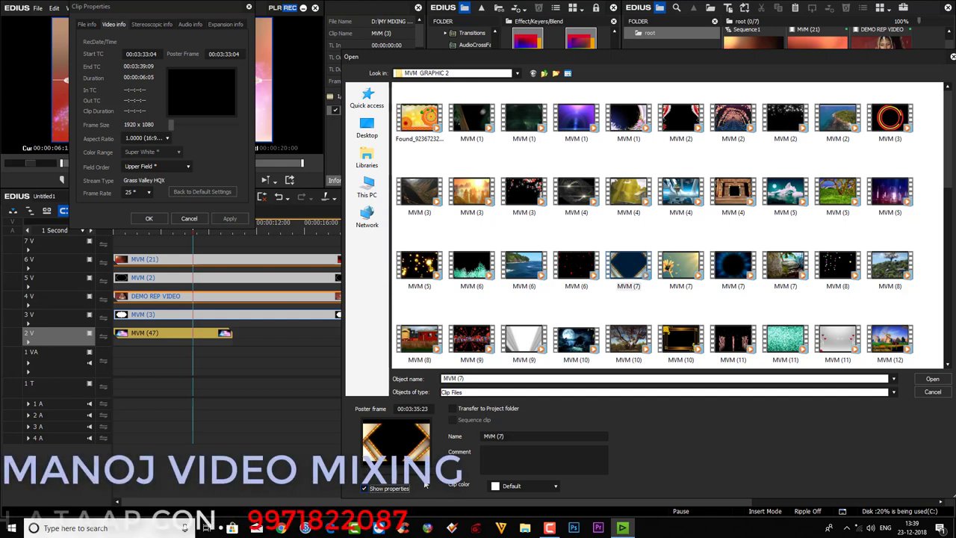
{"action": "left_click", "coordinate": [86, 24]}
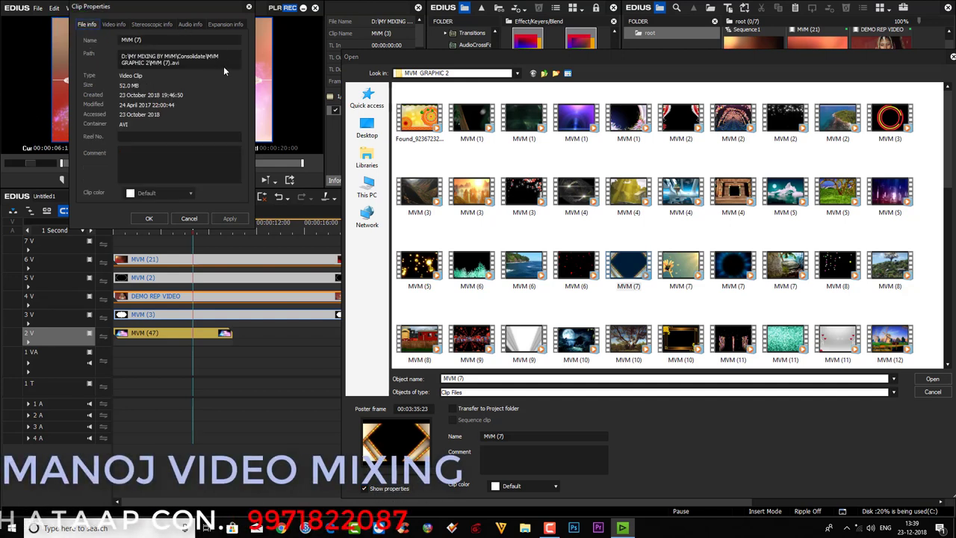
{"action": "left_click", "coordinate": [116, 28]}
{"action": "left_click", "coordinate": [113, 24]}
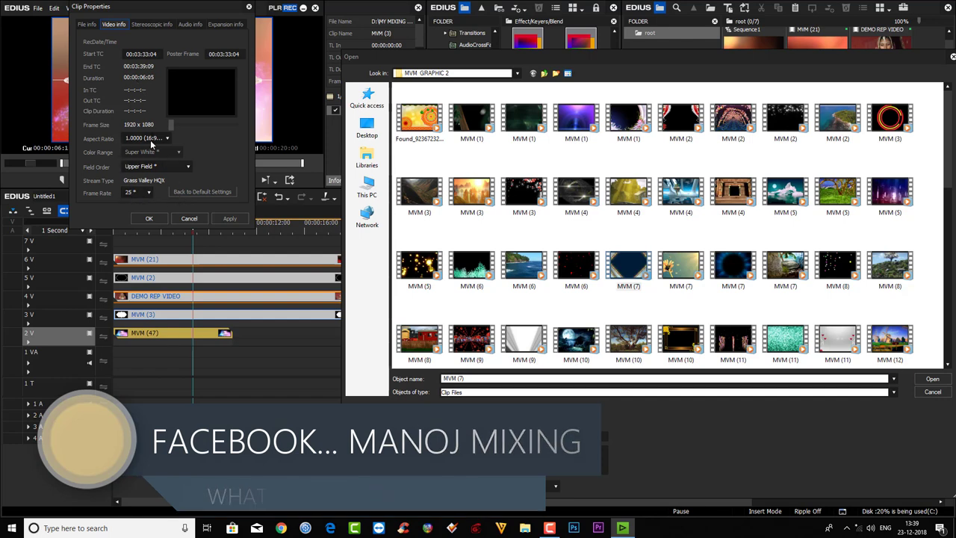
{"action": "left_click", "coordinate": [90, 30]}
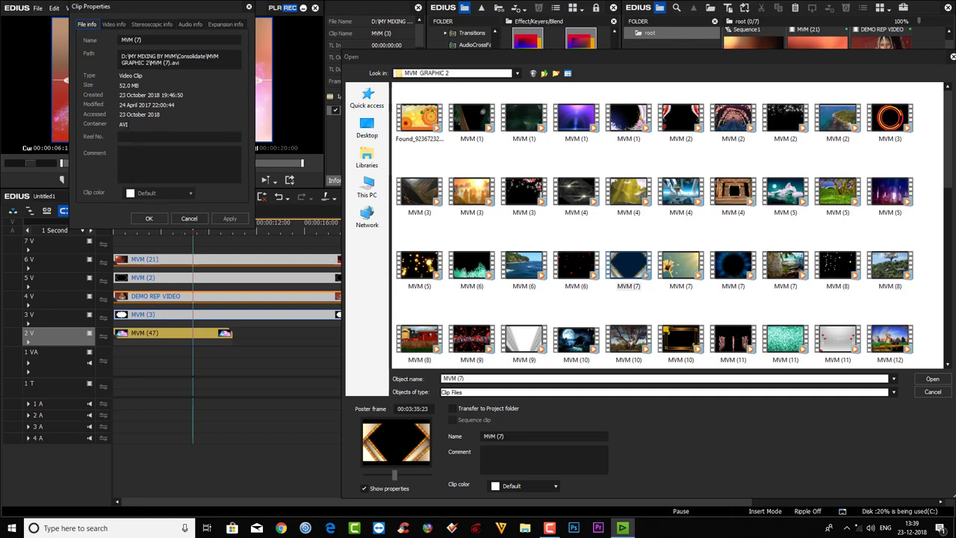
{"action": "left_click", "coordinate": [196, 218]}
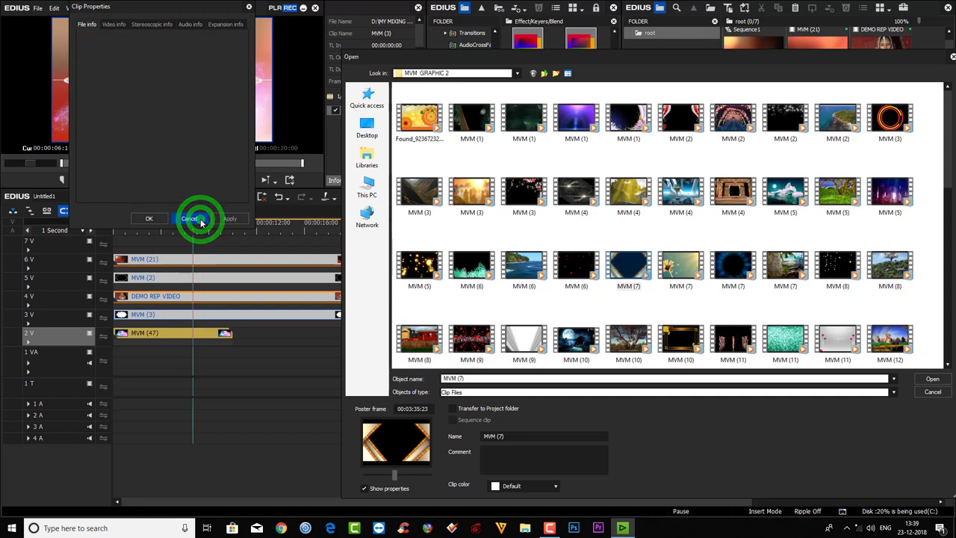
{"action": "left_click", "coordinate": [365, 489]}
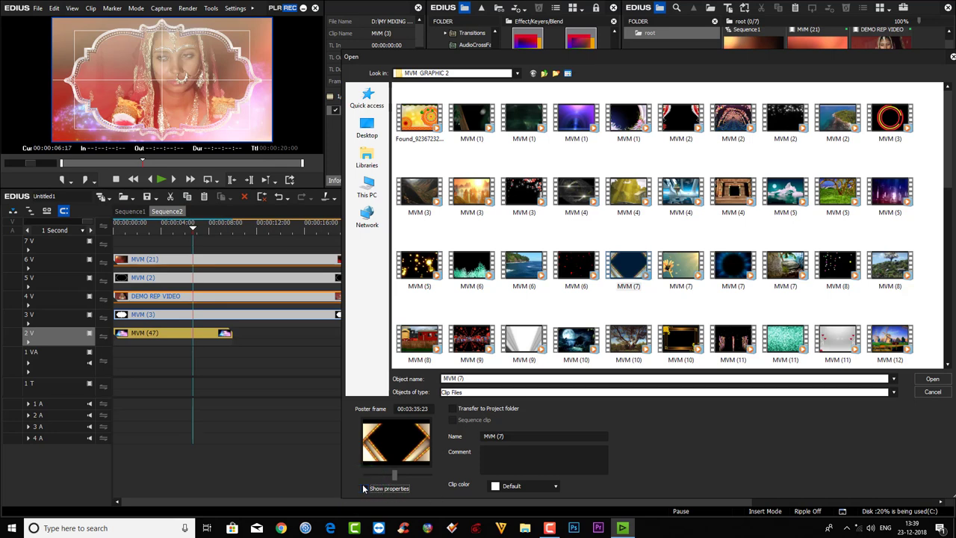
{"action": "left_click", "coordinate": [364, 489]}
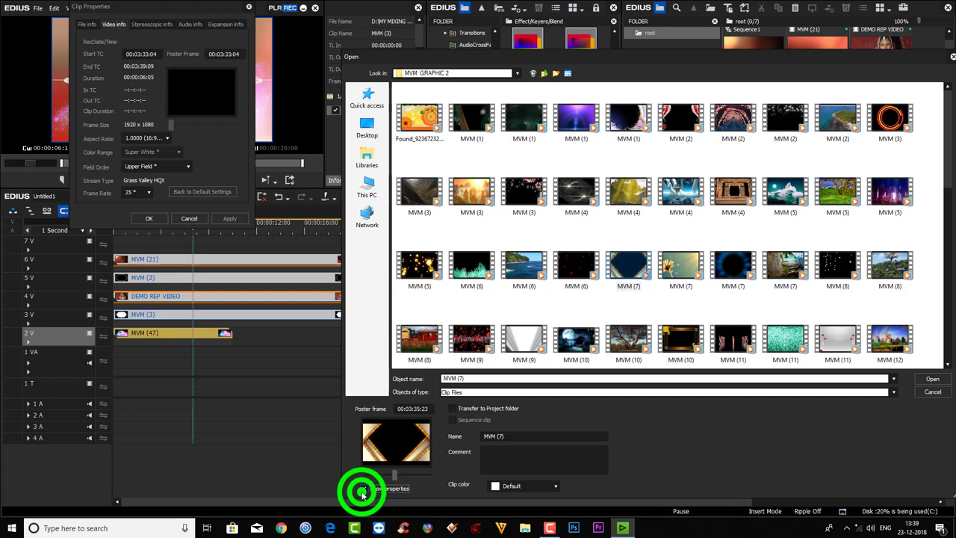
{"action": "left_click", "coordinate": [150, 217]}
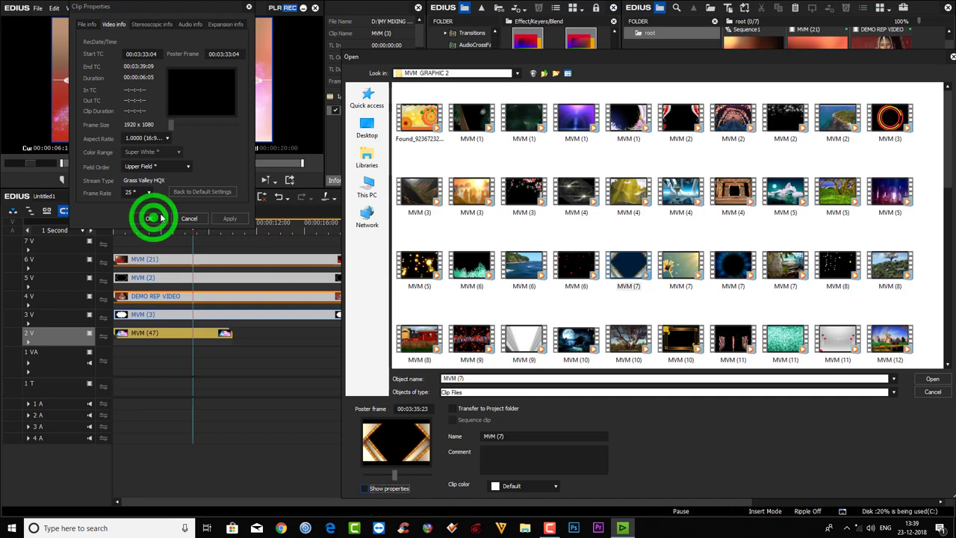
- Inspect the video information of MVM (15), including its available frame rates, in the clip properties
{"action": "scroll", "coordinate": [743, 292], "scroll_direction": "down", "scroll_amount": 3}
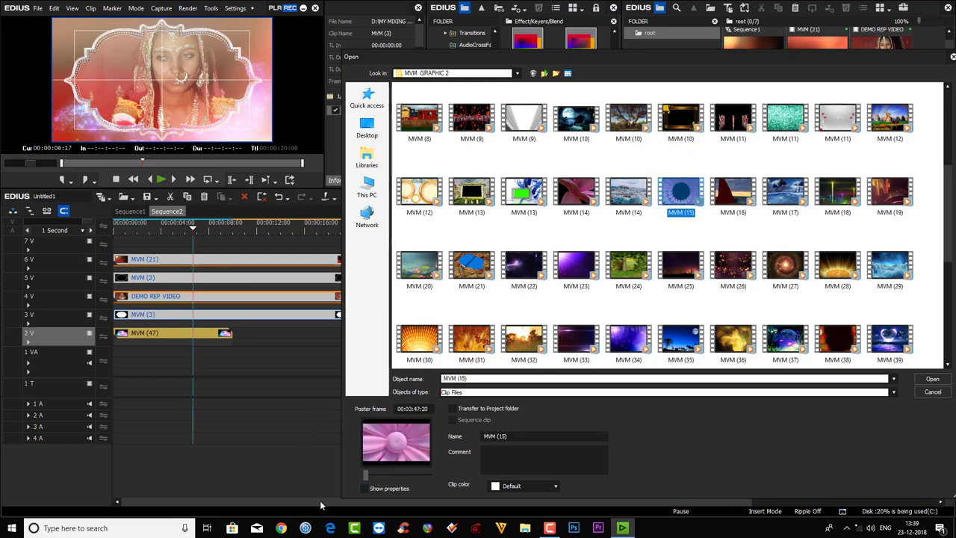
{"action": "left_click", "coordinate": [365, 488]}
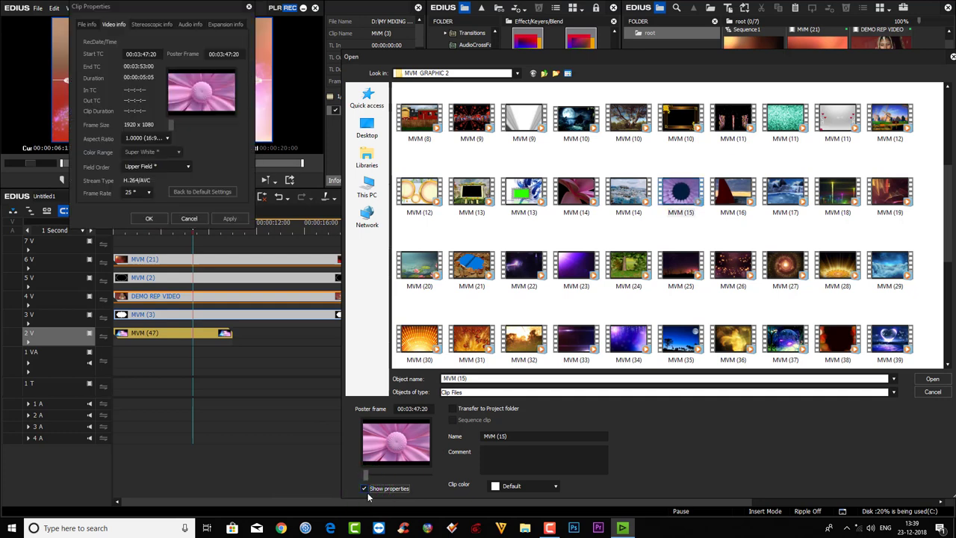
{"action": "left_click", "coordinate": [148, 193]}
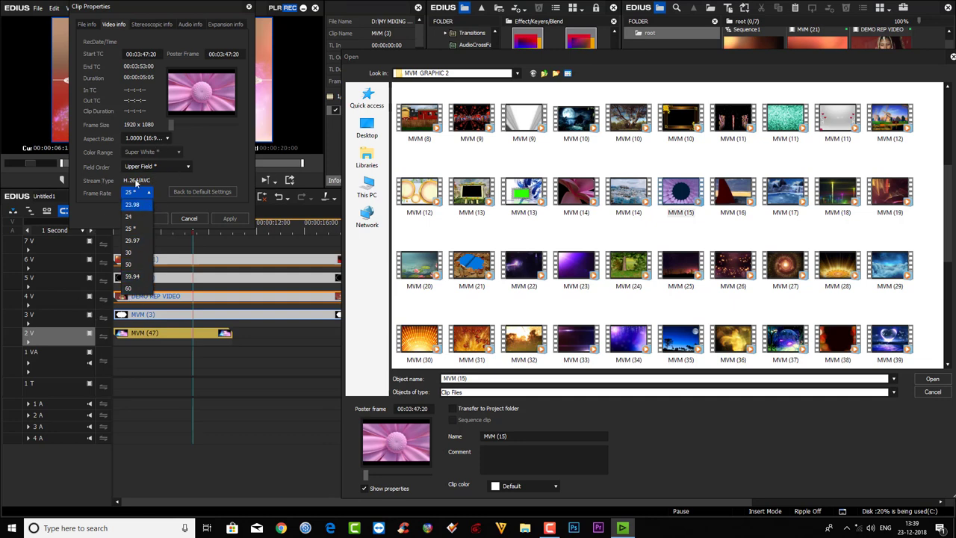
{"action": "left_click", "coordinate": [149, 193]}
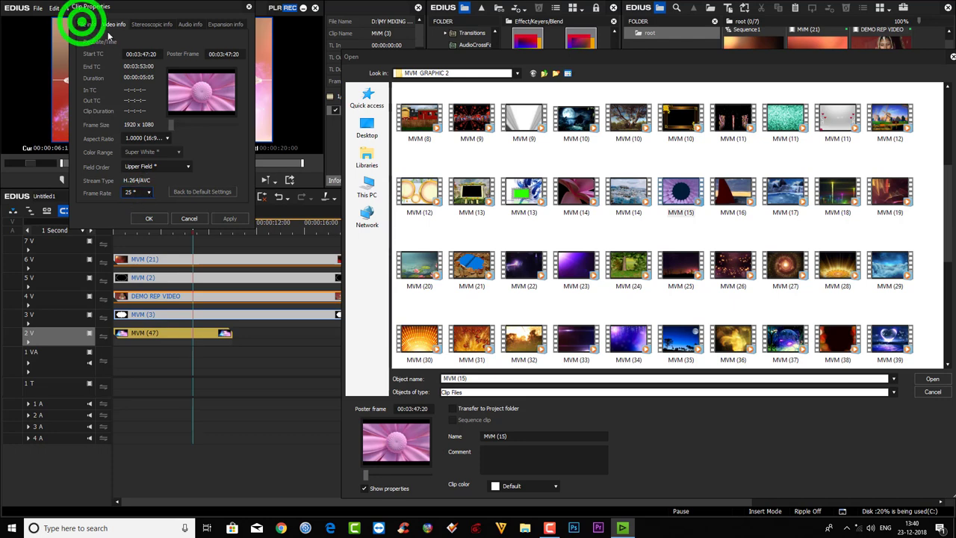
- Examine the file size and container format in the file information of MVM (15), and close its properties without changes
{"action": "left_click", "coordinate": [83, 23]}
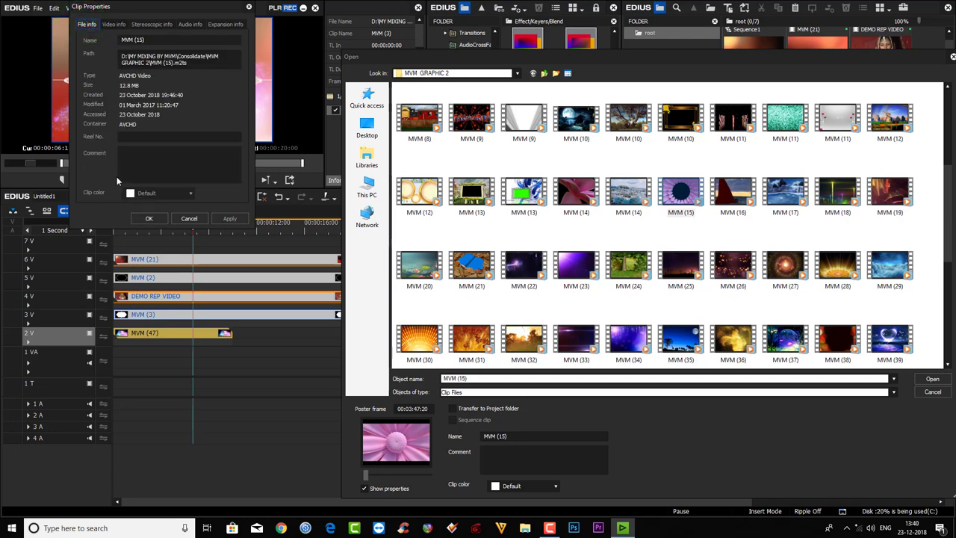
{"action": "left_click", "coordinate": [143, 86]}
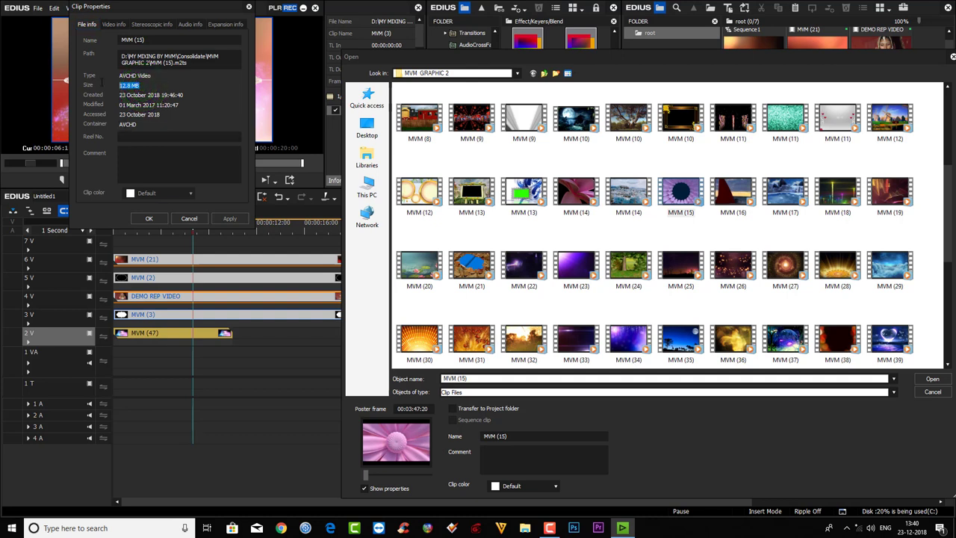
{"action": "left_click", "coordinate": [142, 125]}
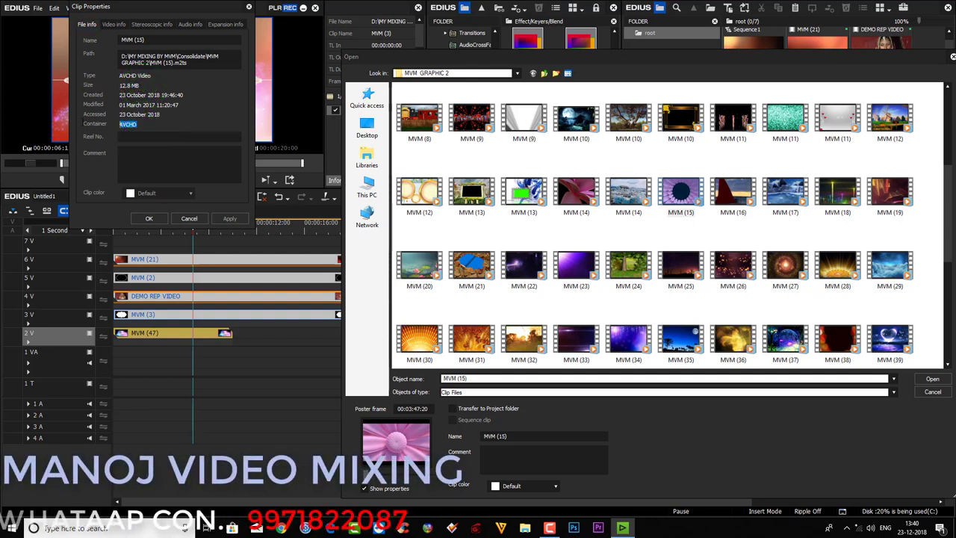
{"action": "left_click", "coordinate": [126, 126]}
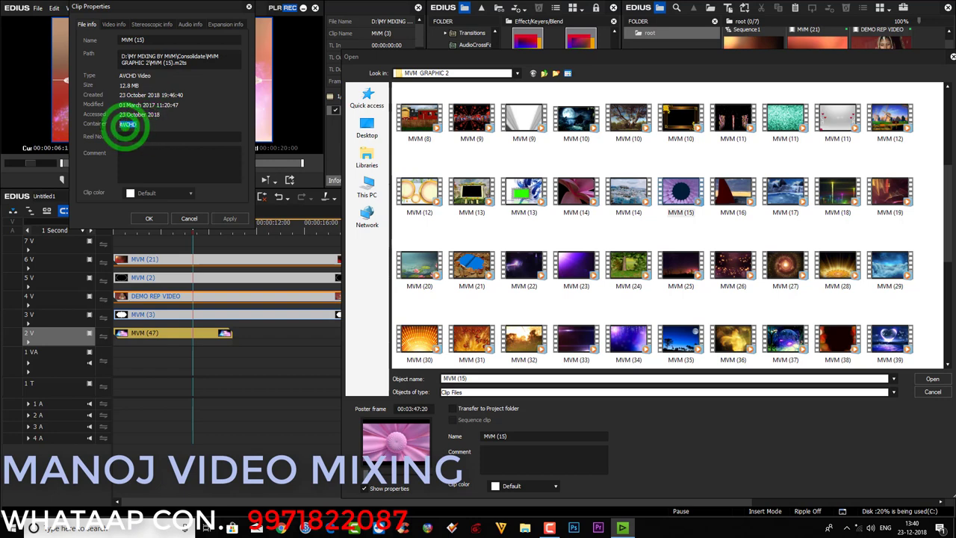
{"action": "left_click", "coordinate": [145, 125]}
{"action": "left_click_drag", "start_coordinate": [146, 125], "coordinate": [119, 124]}
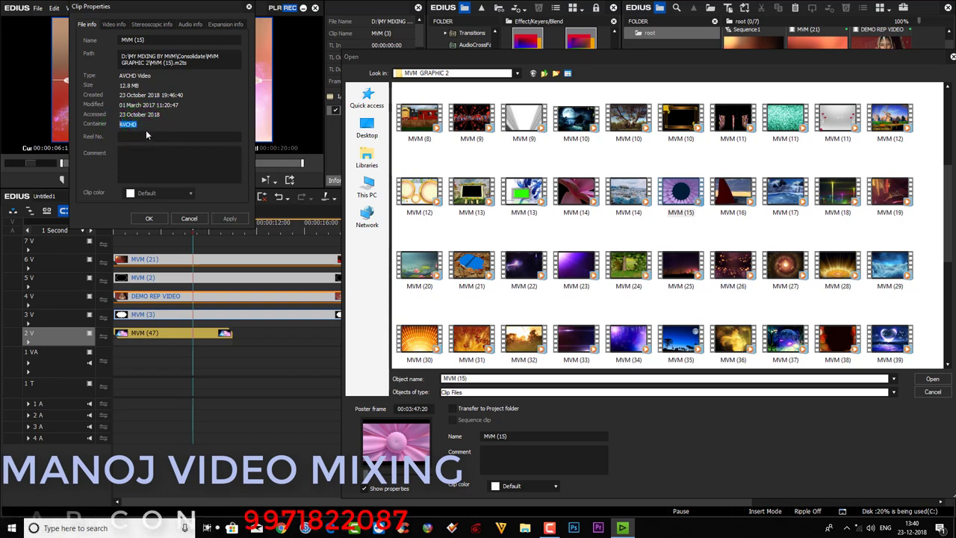
{"action": "left_click", "coordinate": [156, 128]}
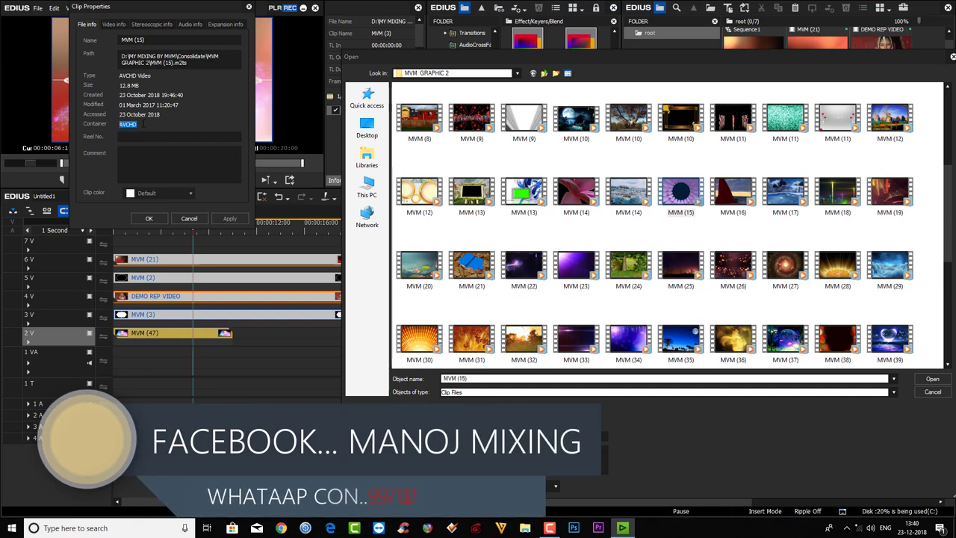
{"action": "left_click", "coordinate": [153, 127]}
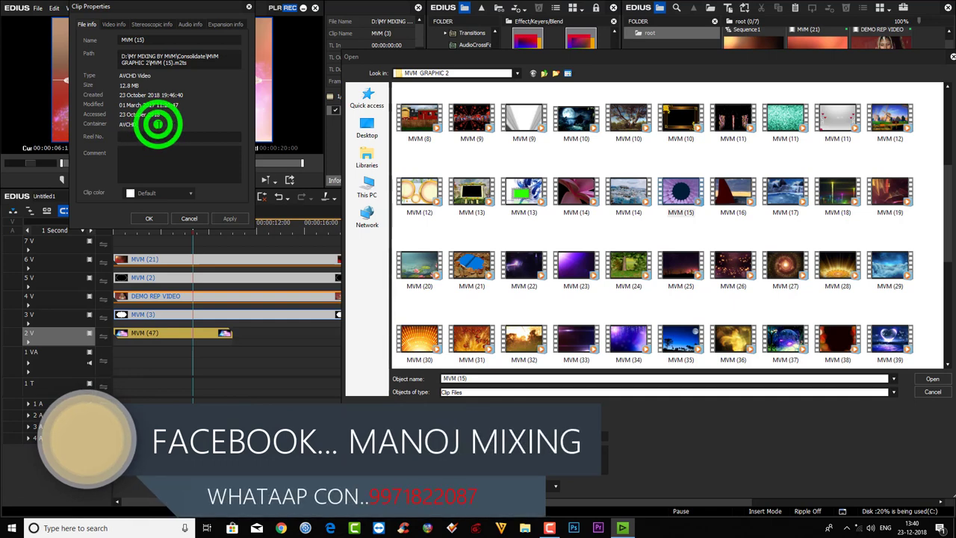
{"action": "double_click", "coordinate": [156, 125]}
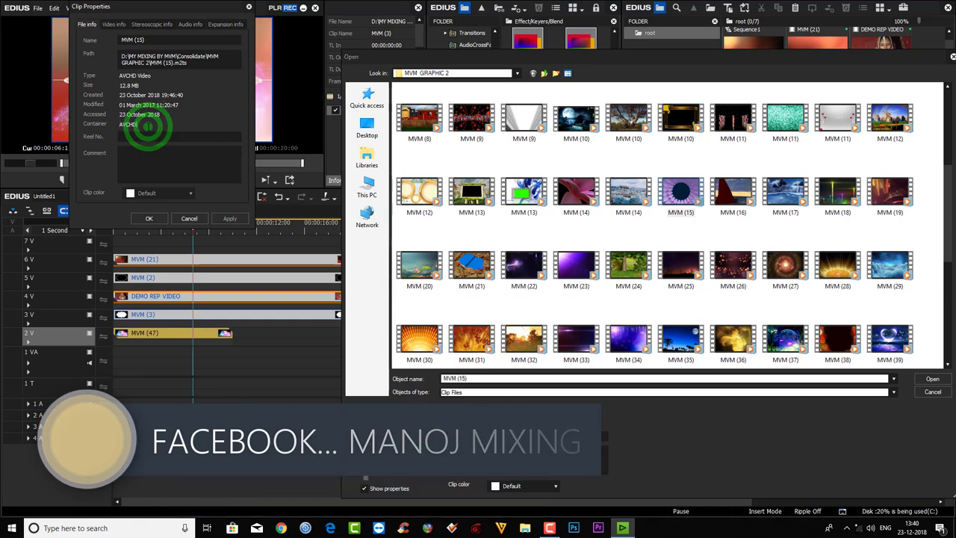
{"action": "double_click", "coordinate": [147, 127]}
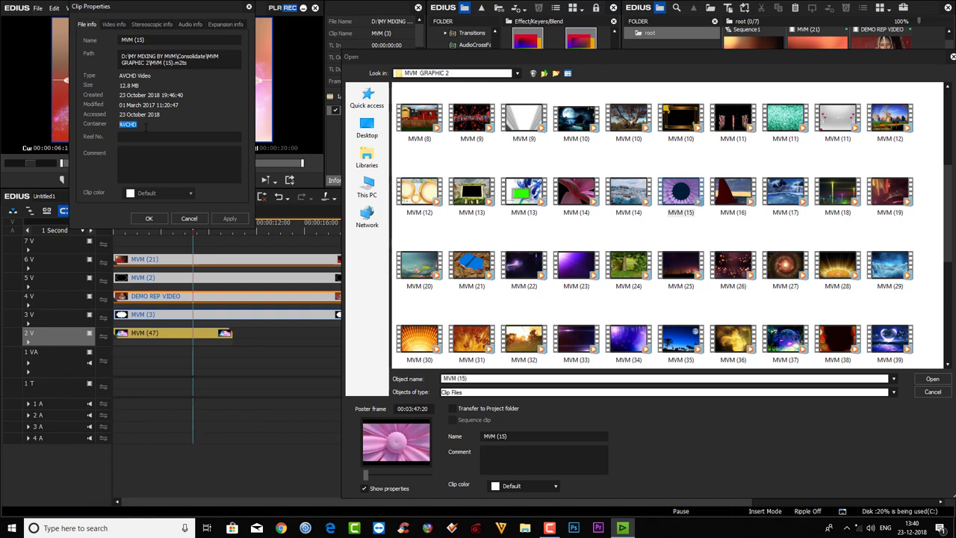
{"action": "left_click", "coordinate": [192, 125]}
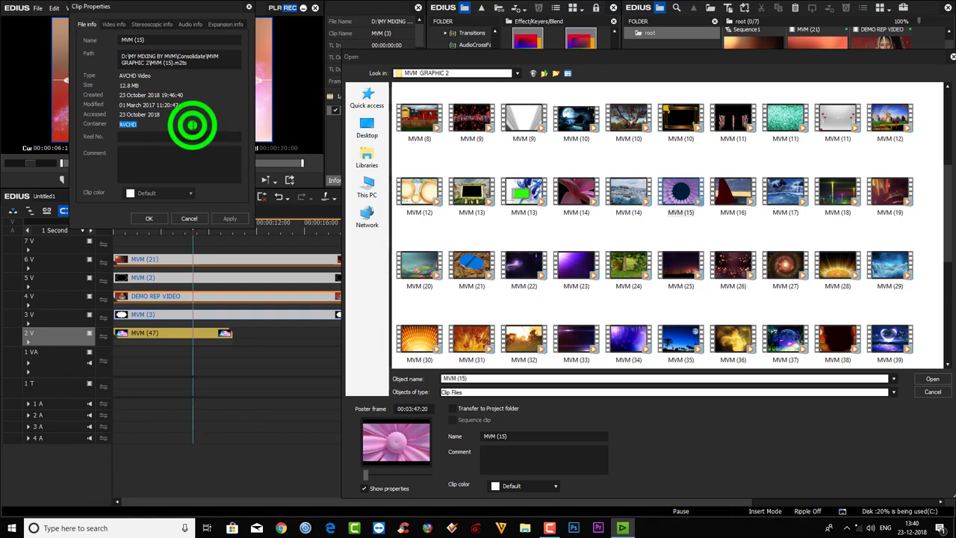
{"action": "left_click", "coordinate": [187, 219]}
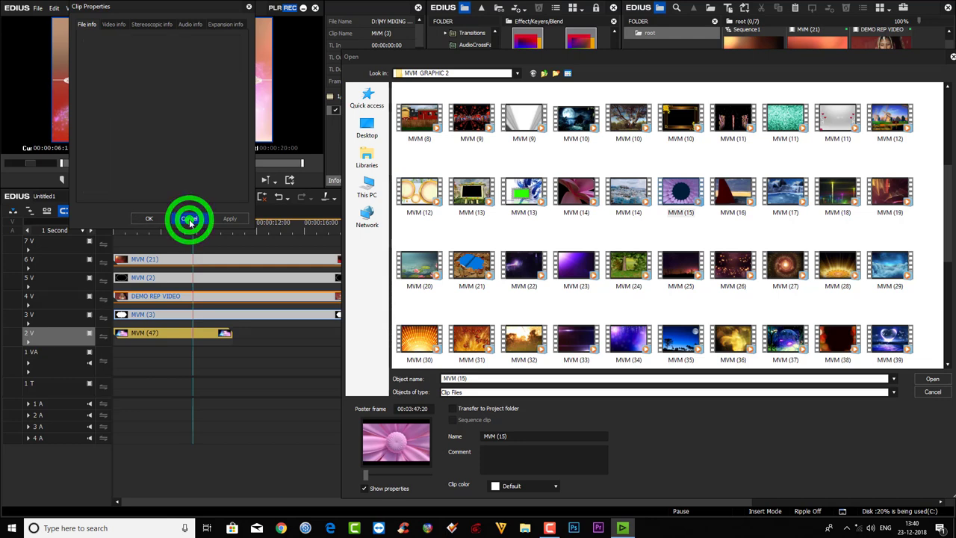
- Check the file information of MVM (12), including its size and container, and leave the clip import without adding anything
{"action": "left_click", "coordinate": [572, 262]}
{"action": "double_click", "coordinate": [417, 187]}
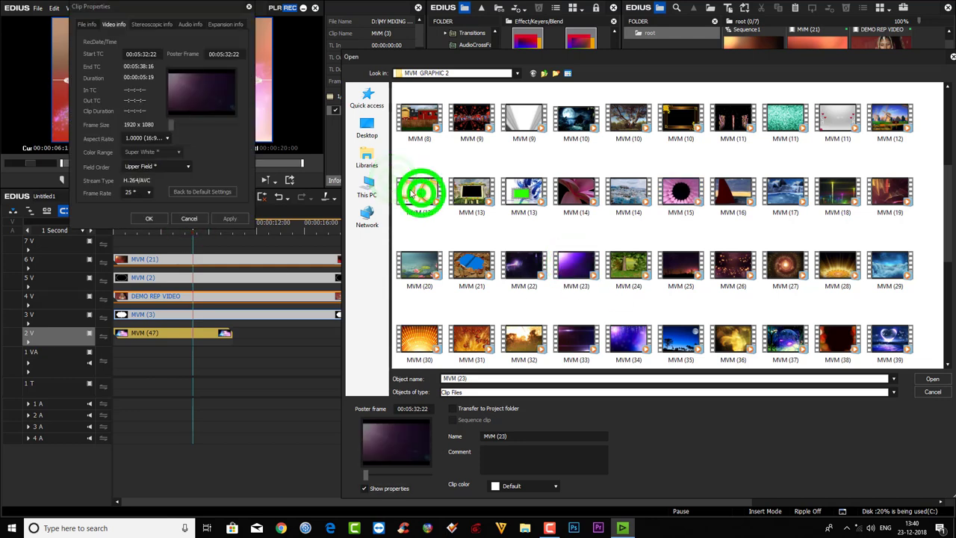
{"action": "left_click", "coordinate": [89, 24]}
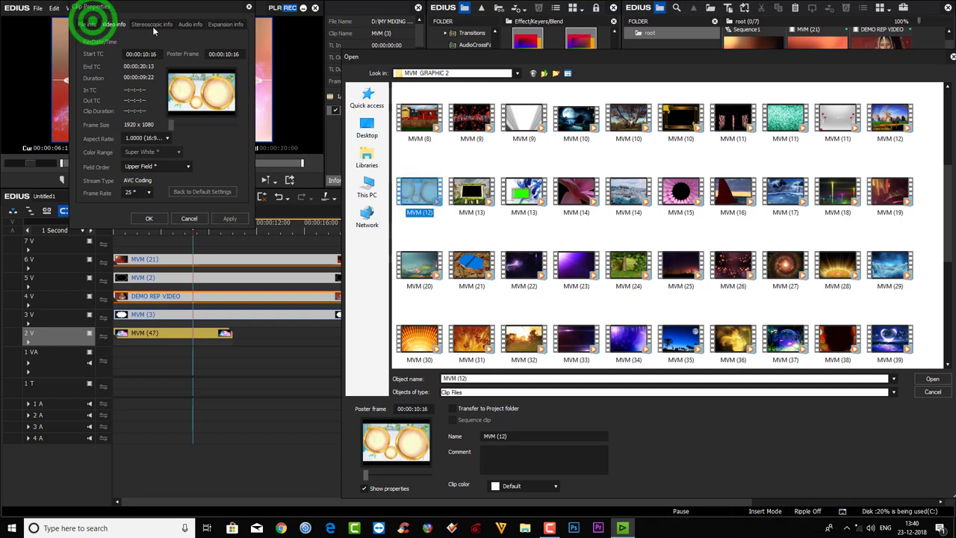
{"action": "left_click", "coordinate": [145, 124]}
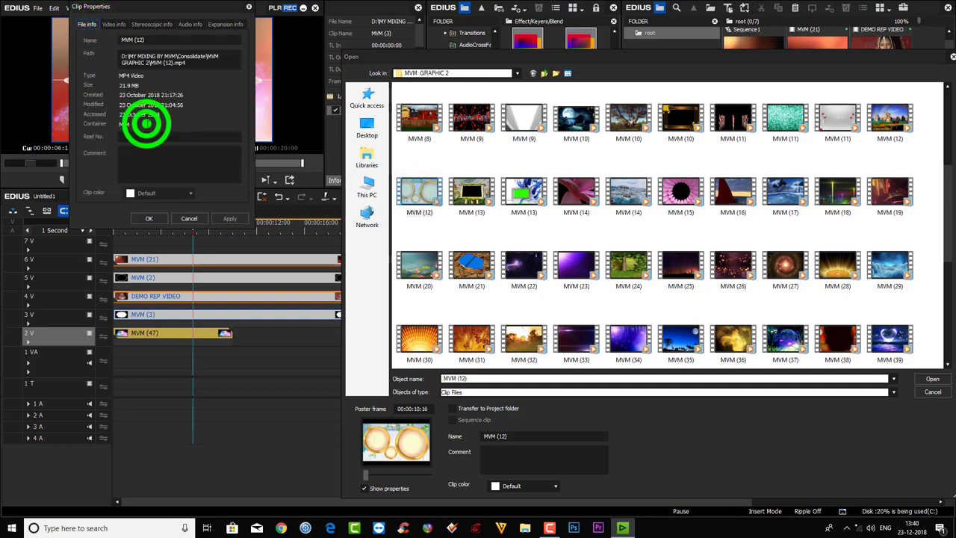
{"action": "left_click", "coordinate": [145, 87]}
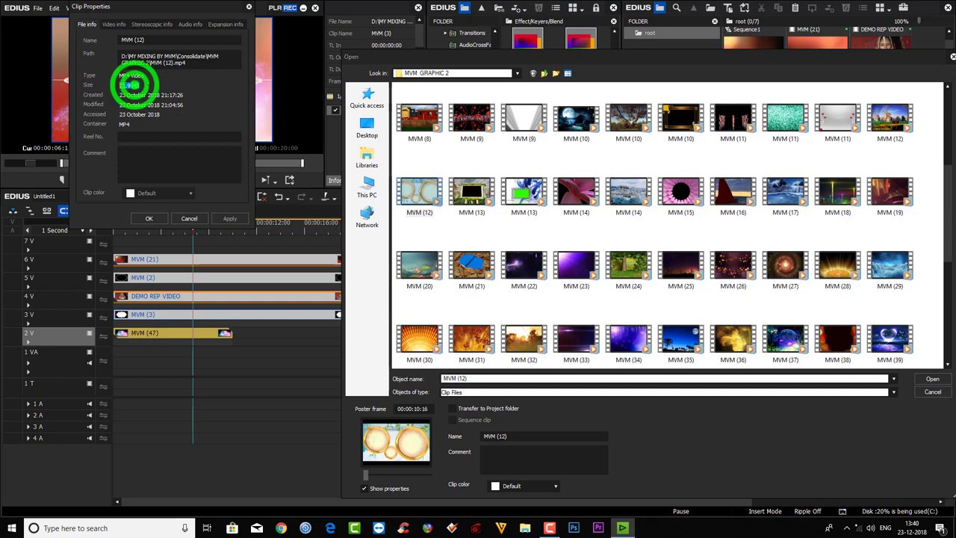
{"action": "left_click", "coordinate": [185, 219]}
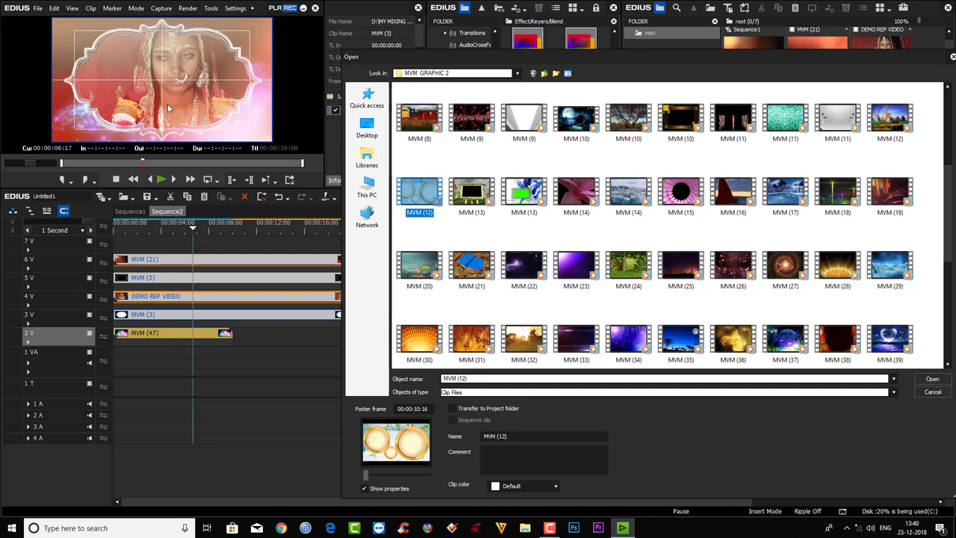
{"action": "left_click", "coordinate": [935, 392]}
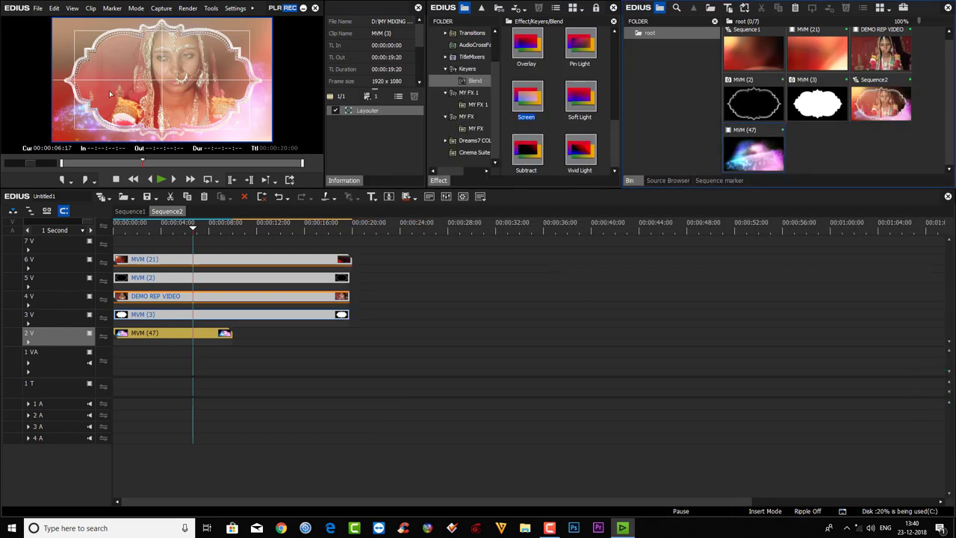
- Scrub the Sequence2 composite, switch to Sequence1, and play it back from the start
{"action": "left_click_drag", "start_coordinate": [148, 228], "coordinate": [189, 266]}
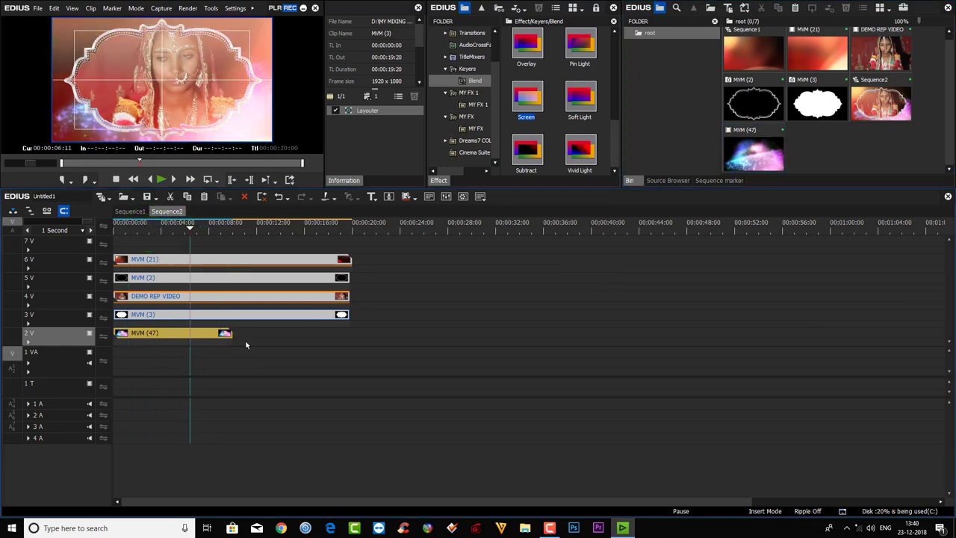
{"action": "left_click", "coordinate": [136, 212]}
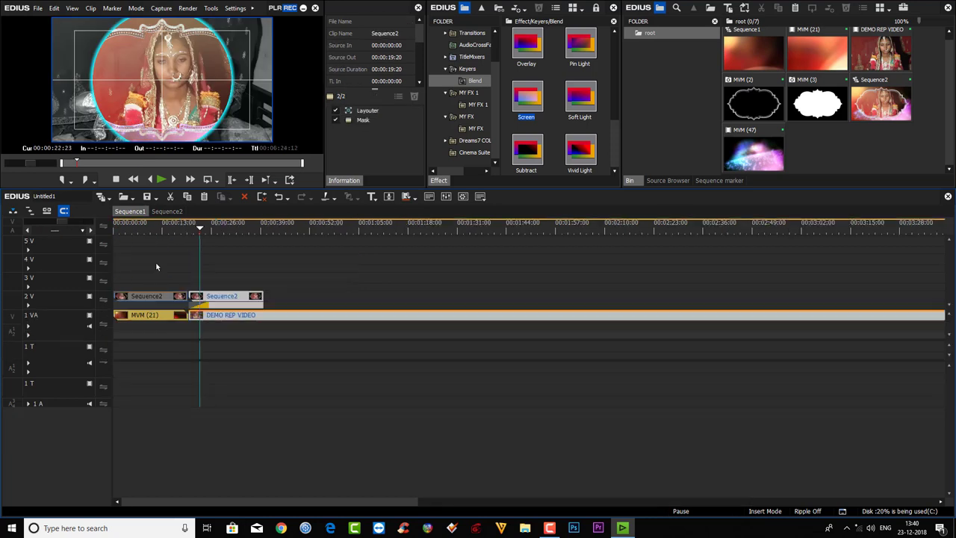
{"action": "left_click", "coordinate": [148, 294]}
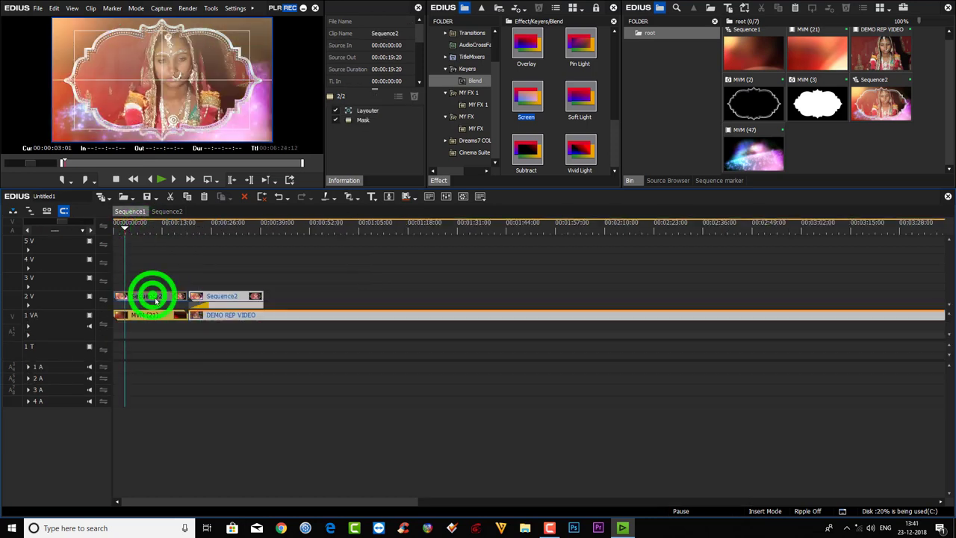
{"action": "left_click", "coordinate": [124, 230]}
{"action": "left_click_drag", "start_coordinate": [126, 231], "coordinate": [98, 234]}
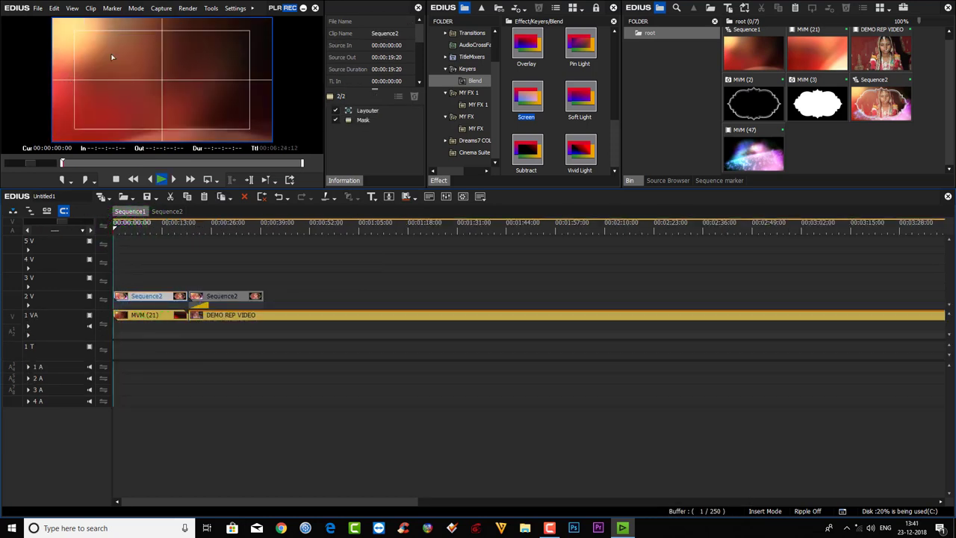
{"action": "key", "text": "space"}
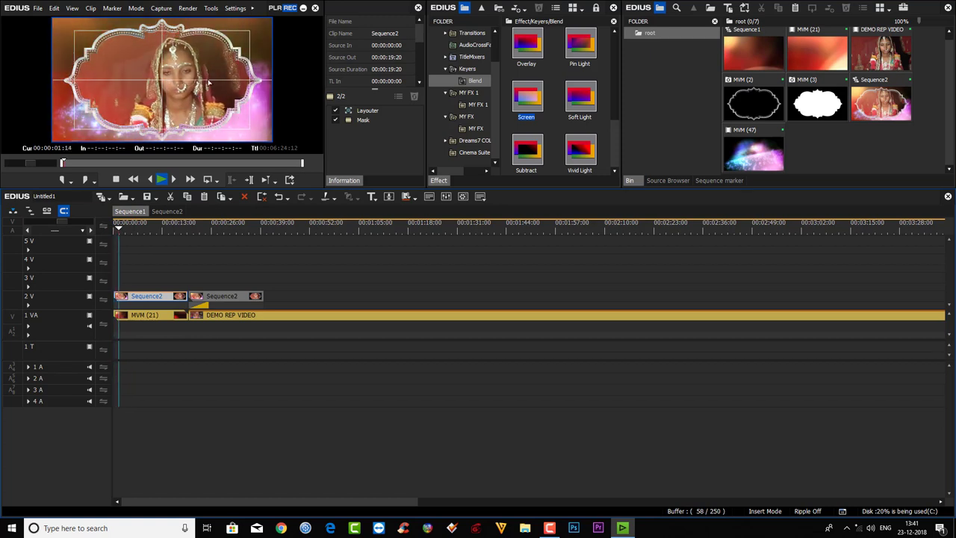
- Play back the Circle transition into the second Sequence2 clip, starting from the cut at 00:00:20:00
{"action": "left_click", "coordinate": [192, 227]}
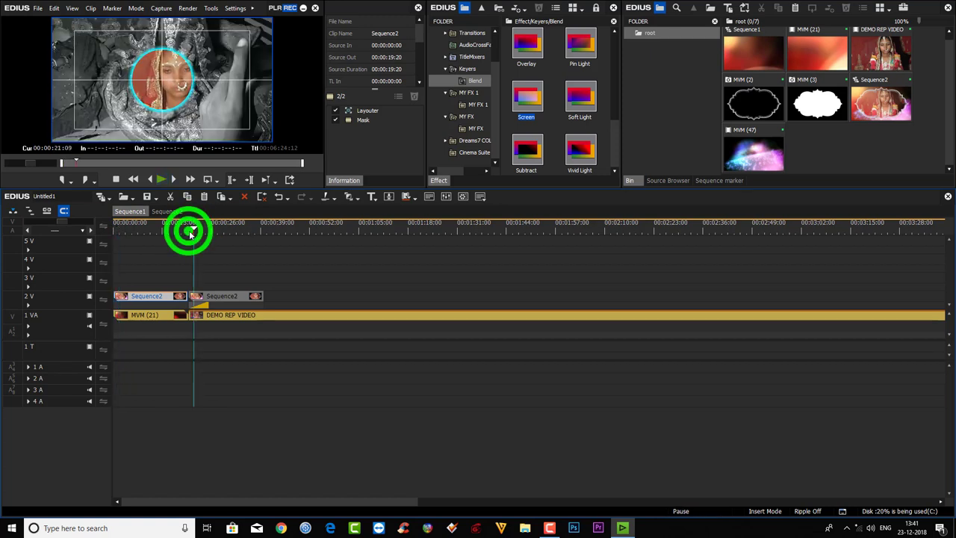
{"action": "left_click_drag", "start_coordinate": [192, 234], "coordinate": [188, 232]}
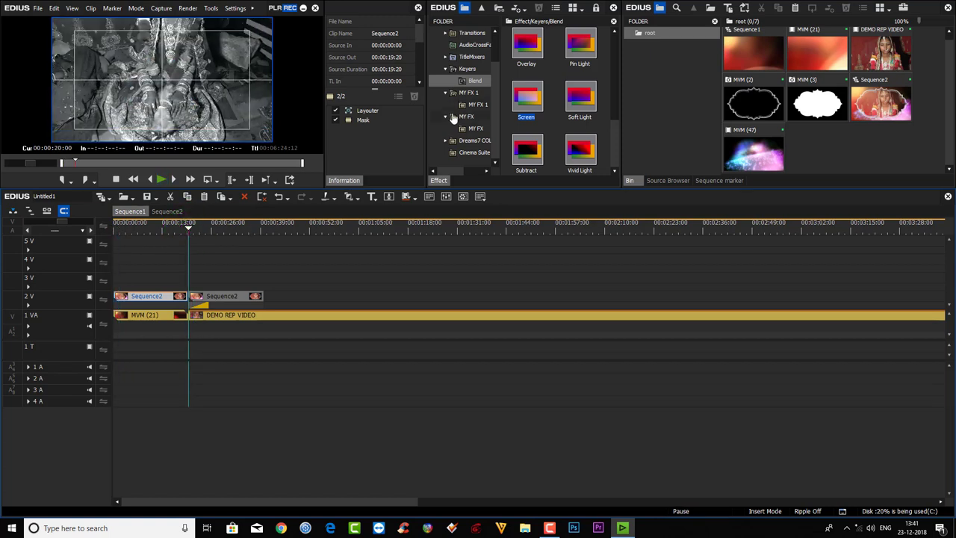
{"action": "key", "text": "space"}
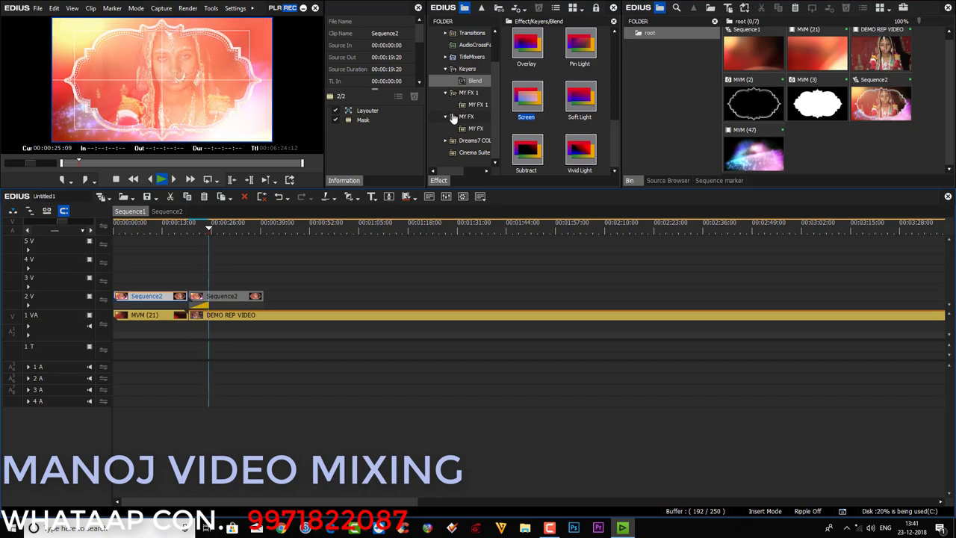
{"action": "left_click", "coordinate": [196, 223]}
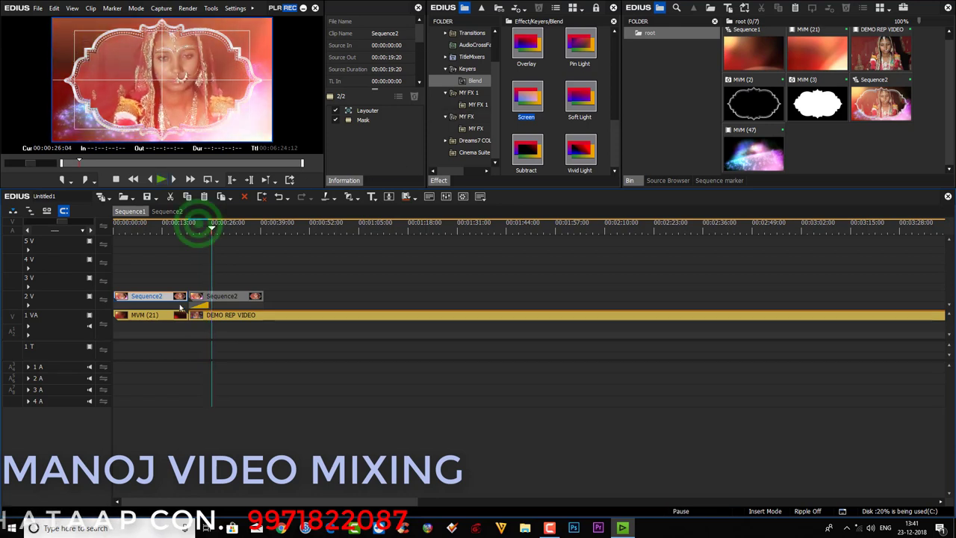
- Apply the Slow Down time preset to the Circle transition on the second Sequence2 clip and play the transition back
{"action": "left_click", "coordinate": [201, 304]}
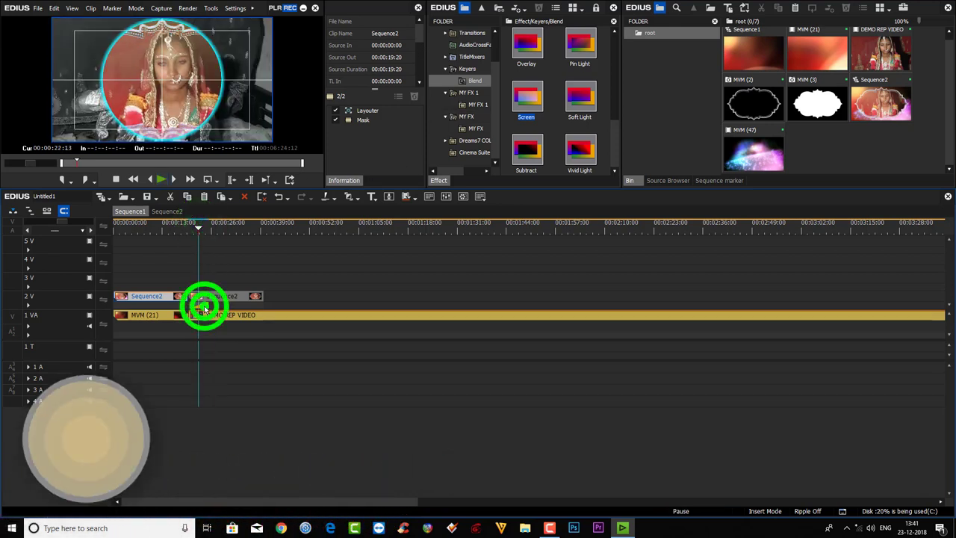
{"action": "left_click", "coordinate": [360, 112]}
{"action": "double_click", "coordinate": [360, 113]}
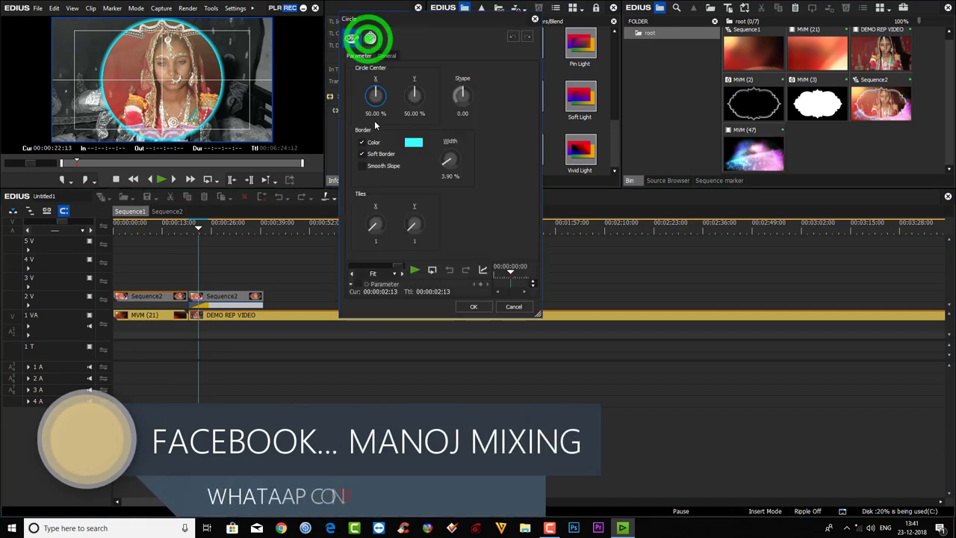
{"action": "left_click", "coordinate": [370, 38]}
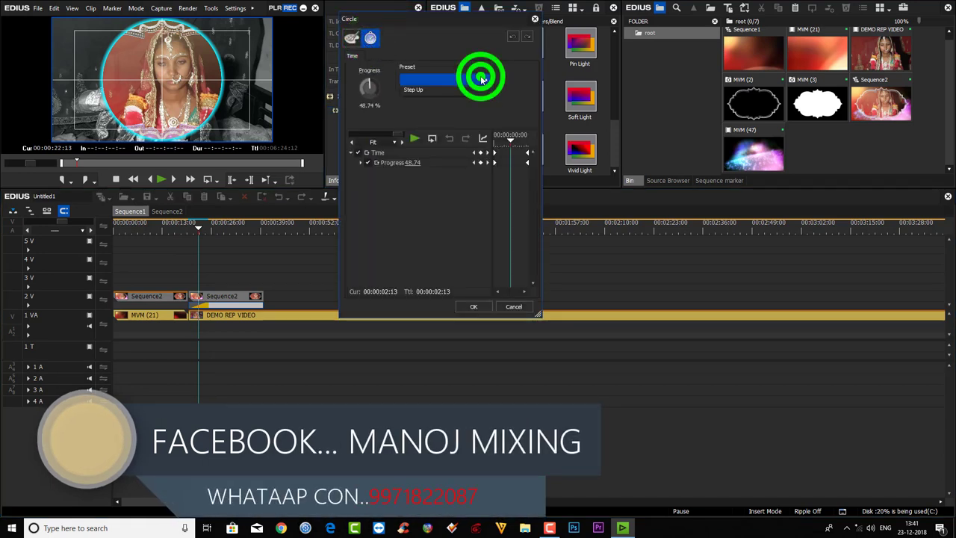
{"action": "left_click", "coordinate": [482, 79]}
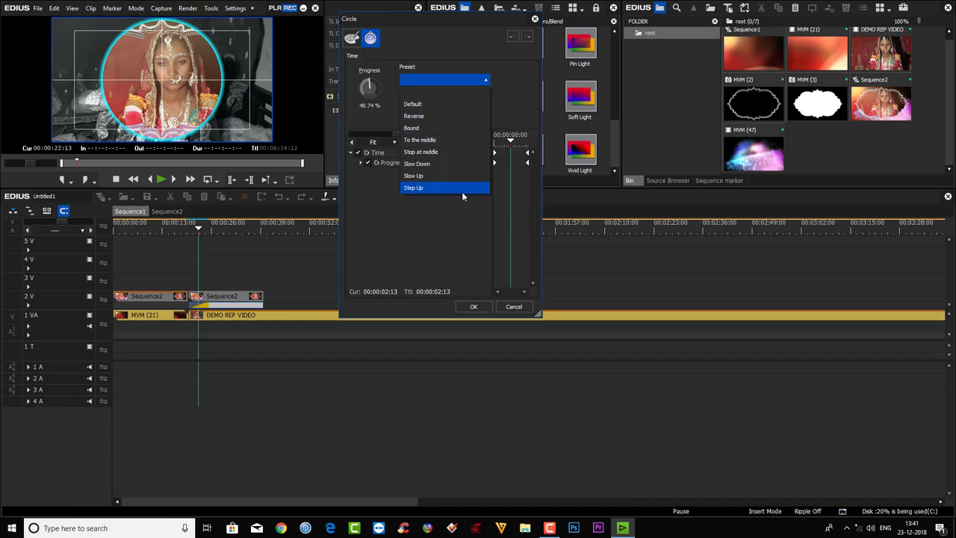
{"action": "left_click", "coordinate": [429, 164]}
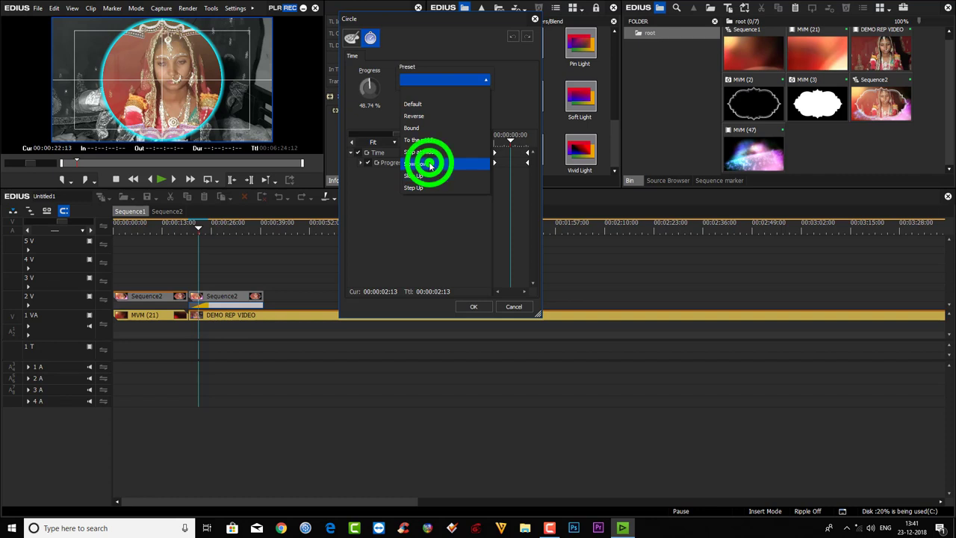
{"action": "left_click", "coordinate": [475, 312]}
{"action": "left_click", "coordinate": [191, 229]}
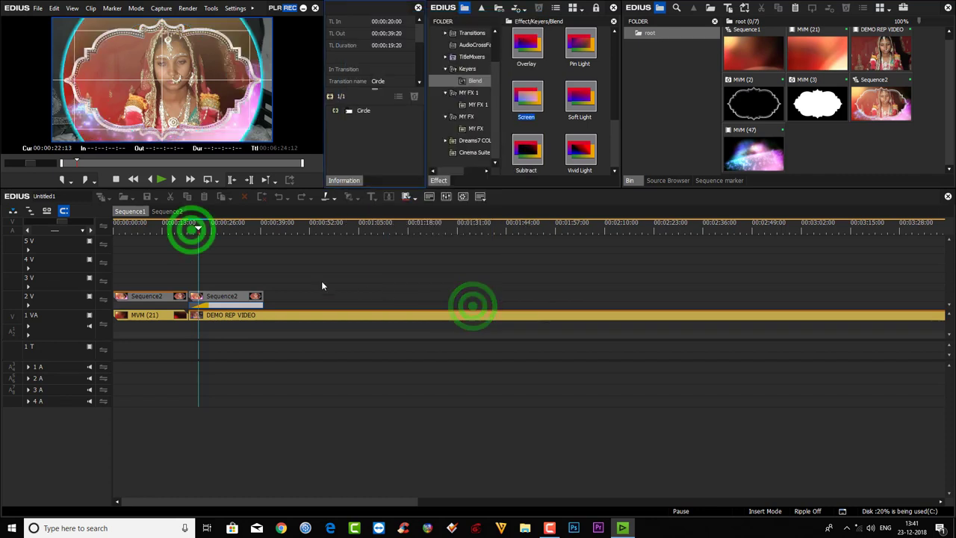
{"action": "left_click", "coordinate": [158, 179]}
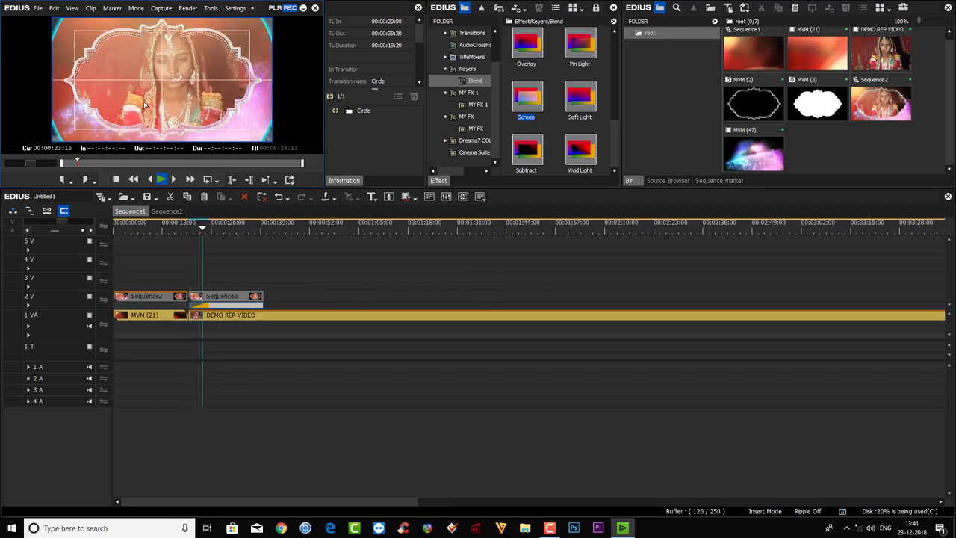
- Change the Circle transition's time preset to Bound, then play and scrub the transition from the cut at 00:00:20:00
{"action": "double_click", "coordinate": [344, 110]}
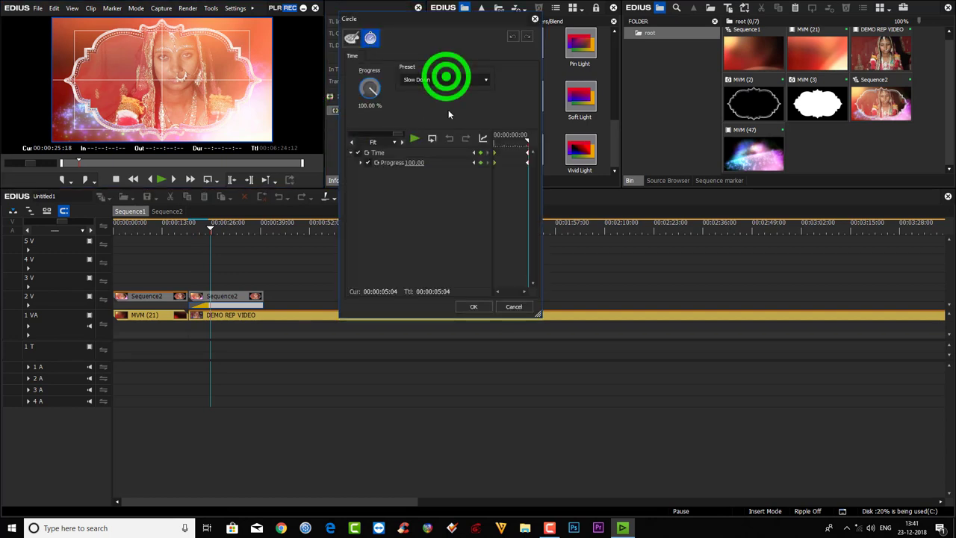
{"action": "left_click", "coordinate": [446, 79]}
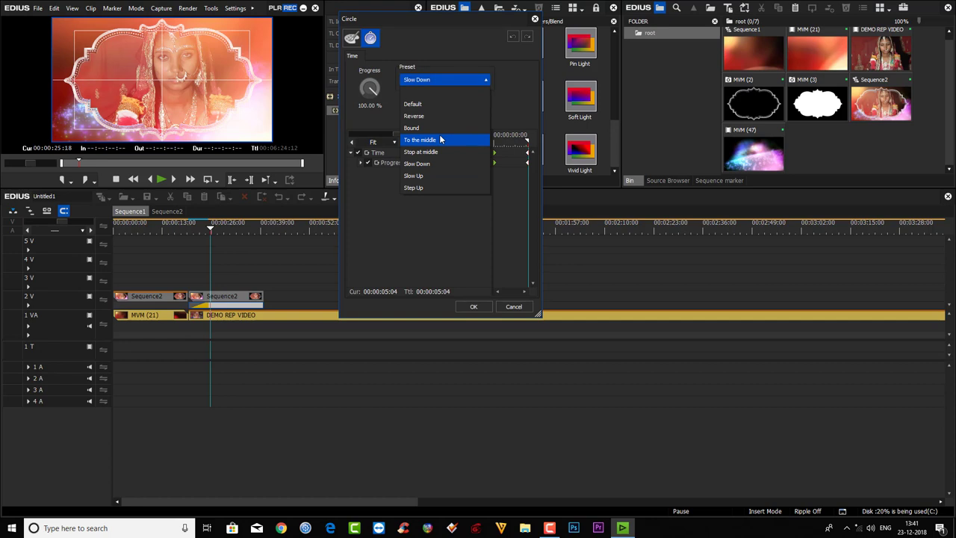
{"action": "left_click", "coordinate": [450, 130]}
{"action": "left_click", "coordinate": [473, 307]}
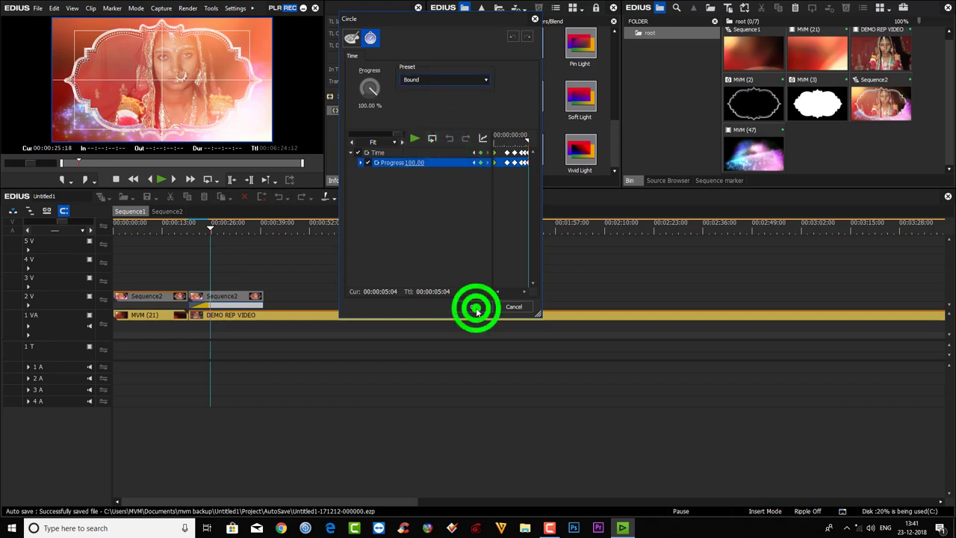
{"action": "left_click", "coordinate": [189, 224]}
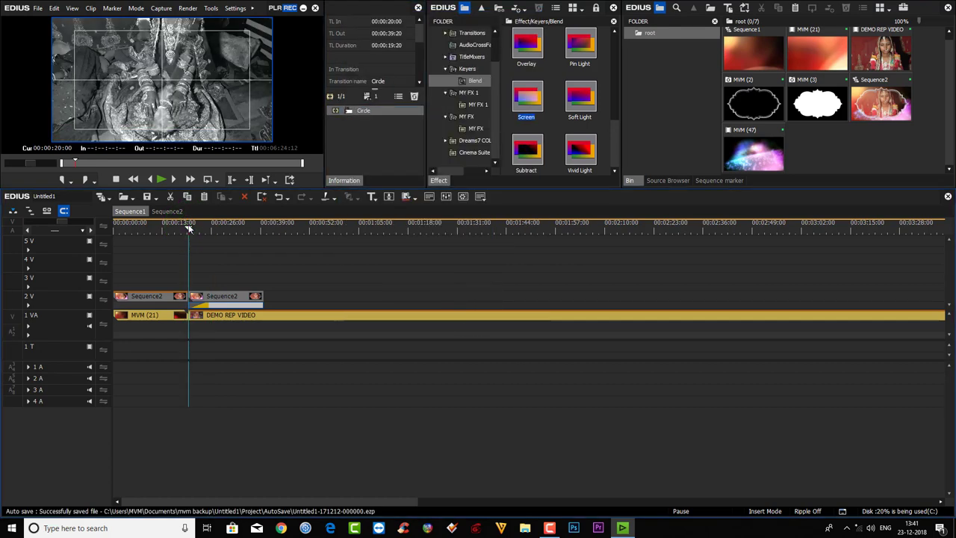
{"action": "key", "text": "space"}
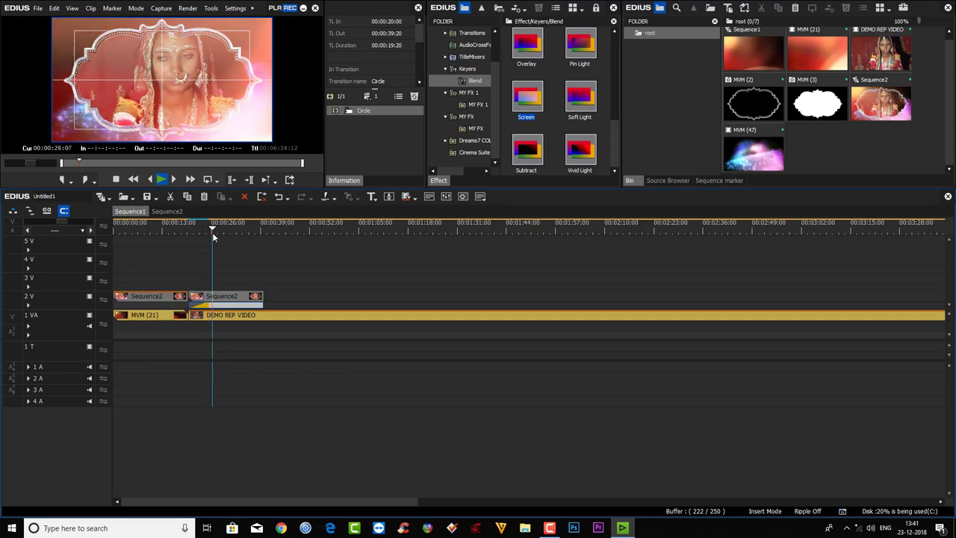
{"action": "left_click", "coordinate": [191, 231]}
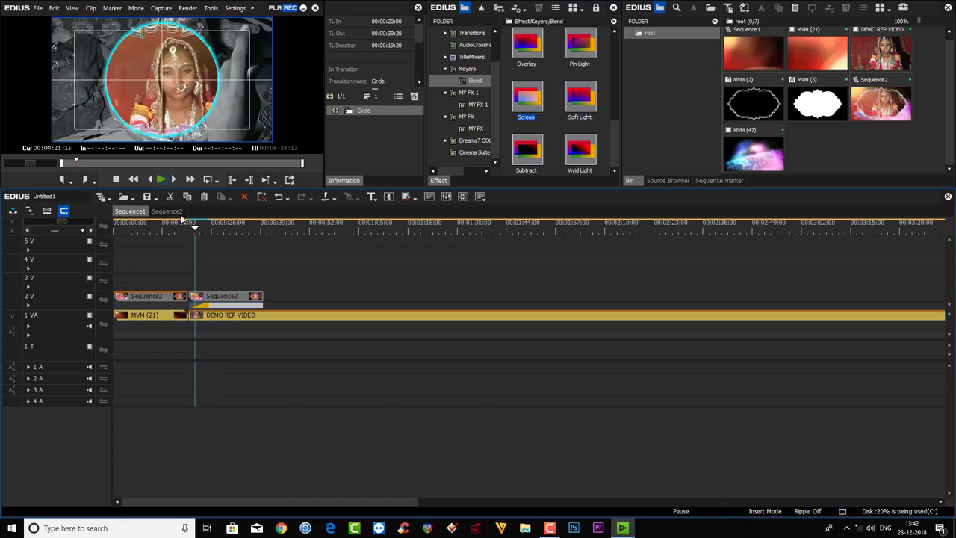
{"action": "left_click_drag", "start_coordinate": [189, 230], "coordinate": [223, 237]}
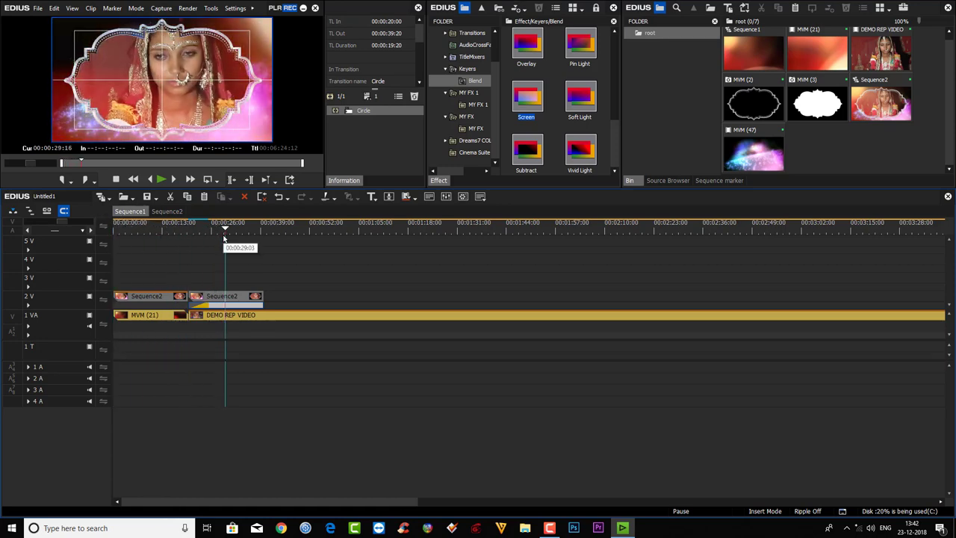